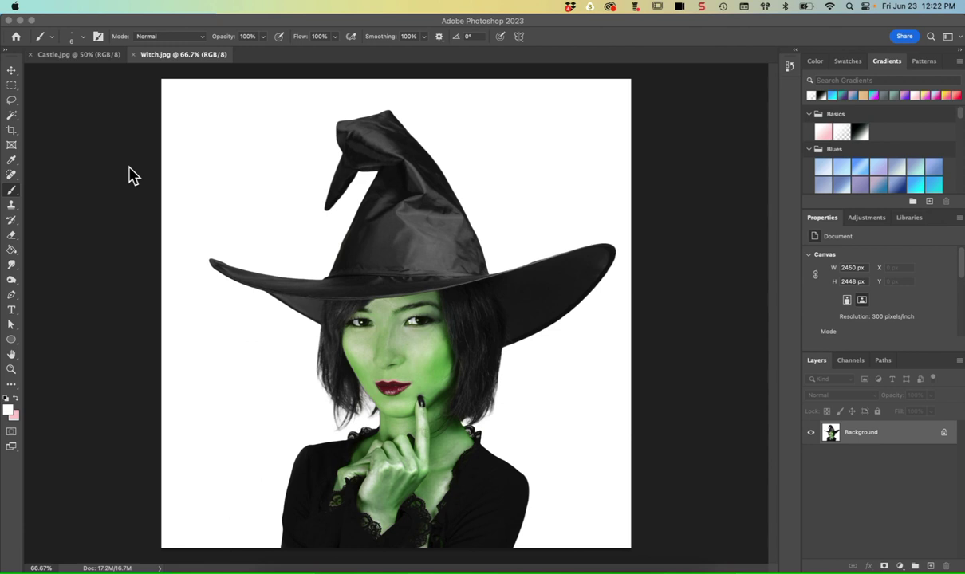
# Resize the witch image to a height of 9 inches, keeping its proportions.
pyautogui.click(99, 64)
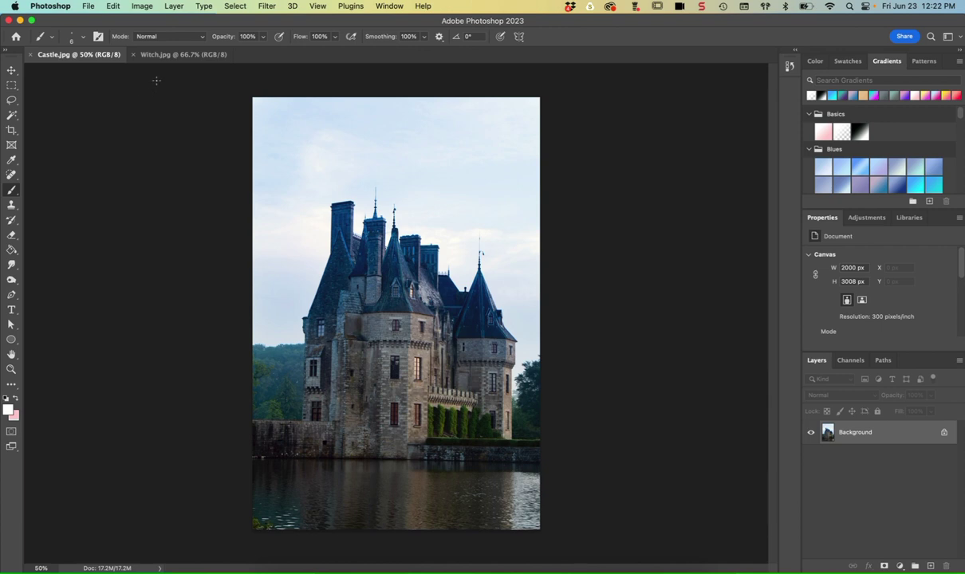
pyautogui.click(195, 56)
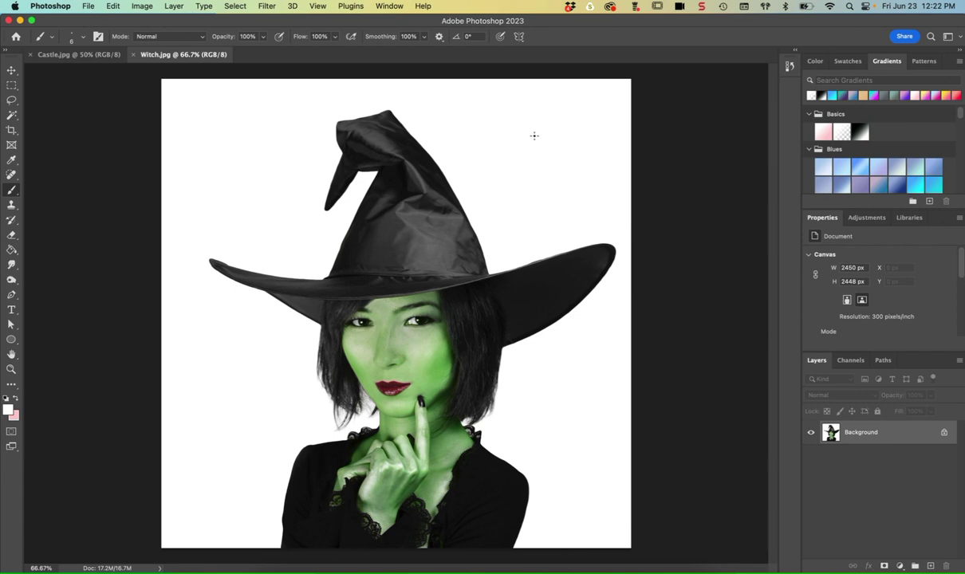
pyautogui.click(142, 6)
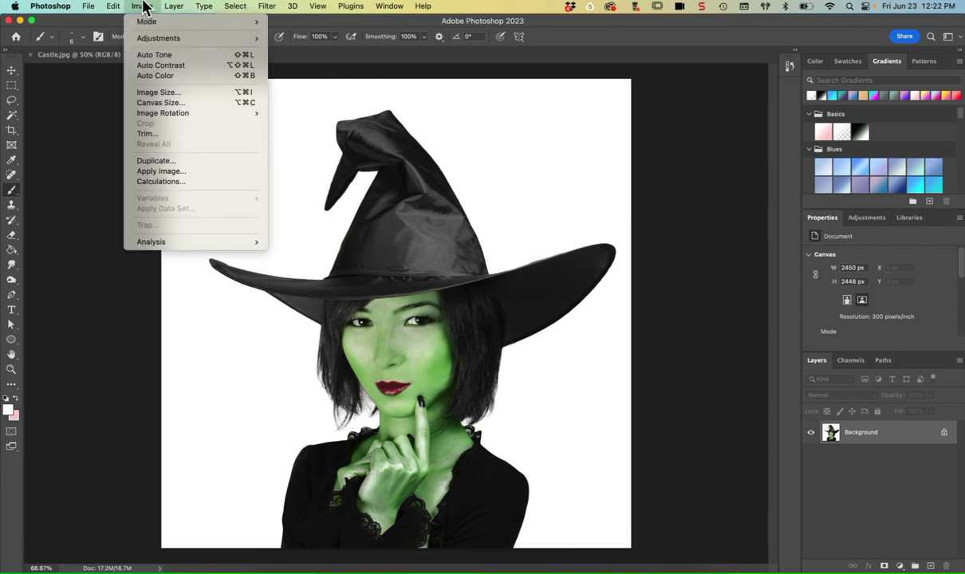
pyautogui.click(168, 91)
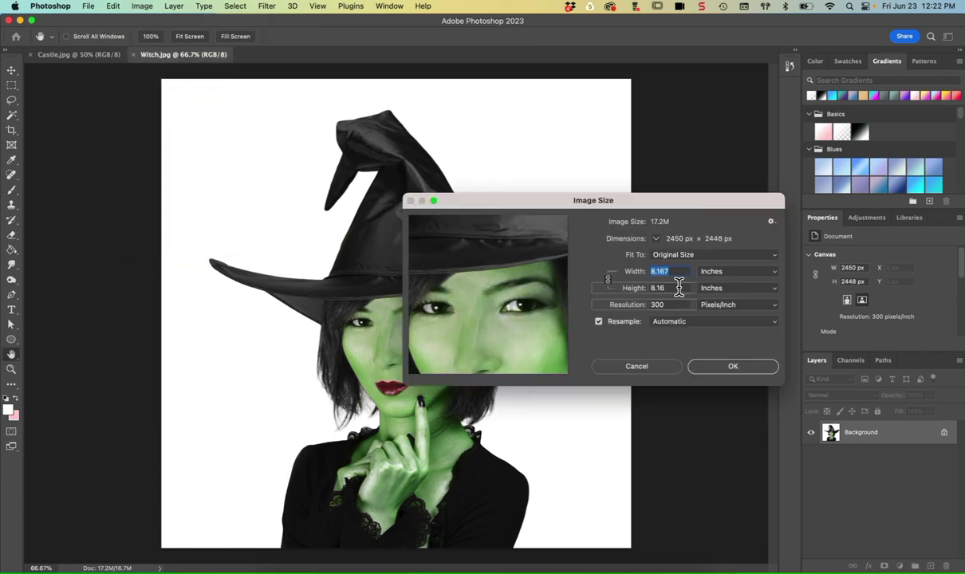
pyautogui.moveTo(678, 287); pyautogui.dragTo(621, 282)
pyautogui.write('9')
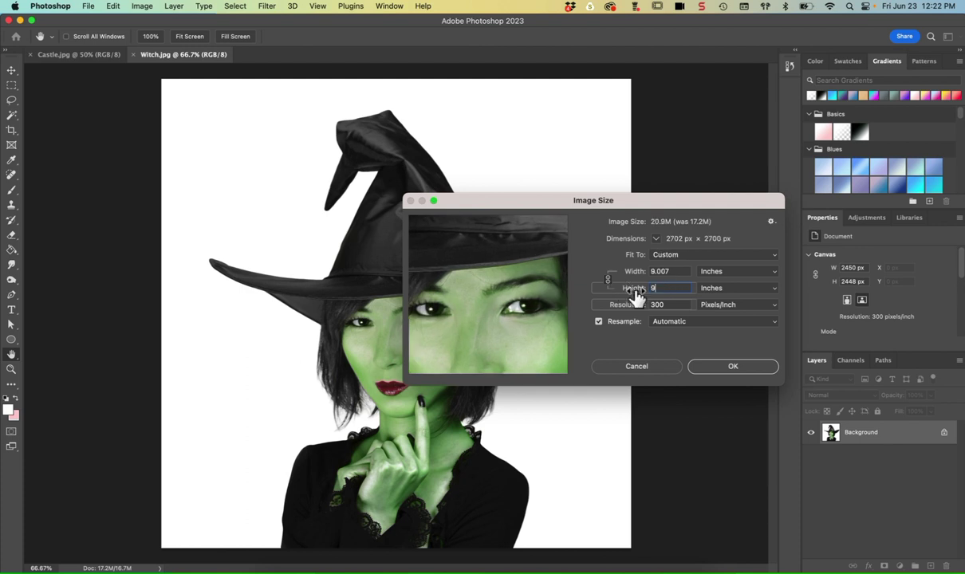
pyautogui.click(736, 369)
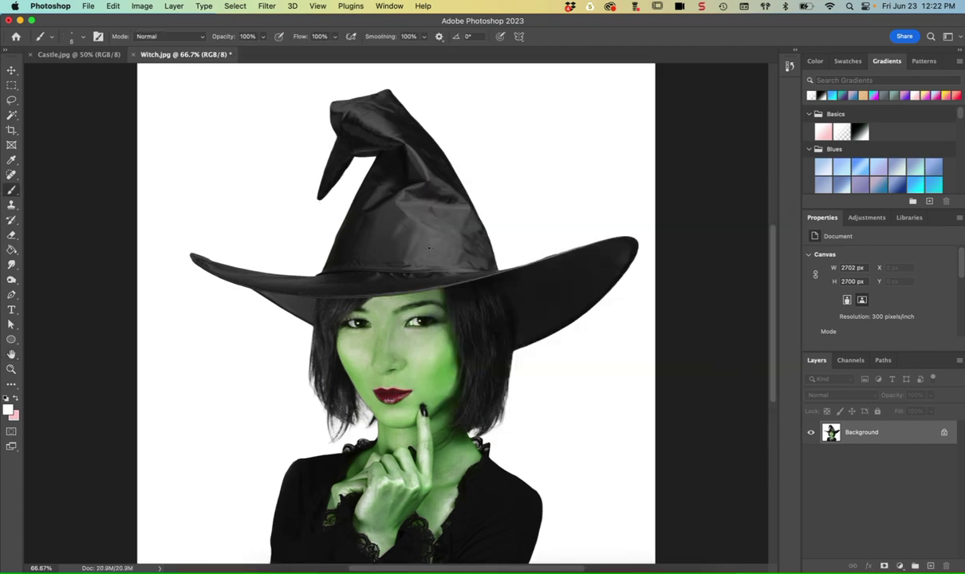
# Crop the witch document's canvas to 6 inches wide by 9 inches high, anchored at the center.
pyautogui.click(124, 7)
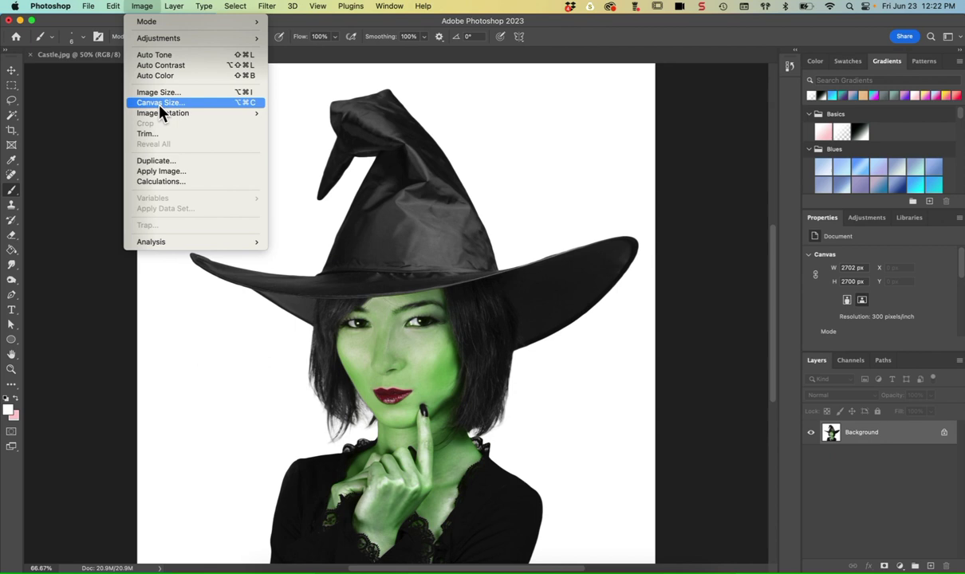
pyautogui.click(152, 101)
pyautogui.click(762, 233)
pyautogui.click(763, 248)
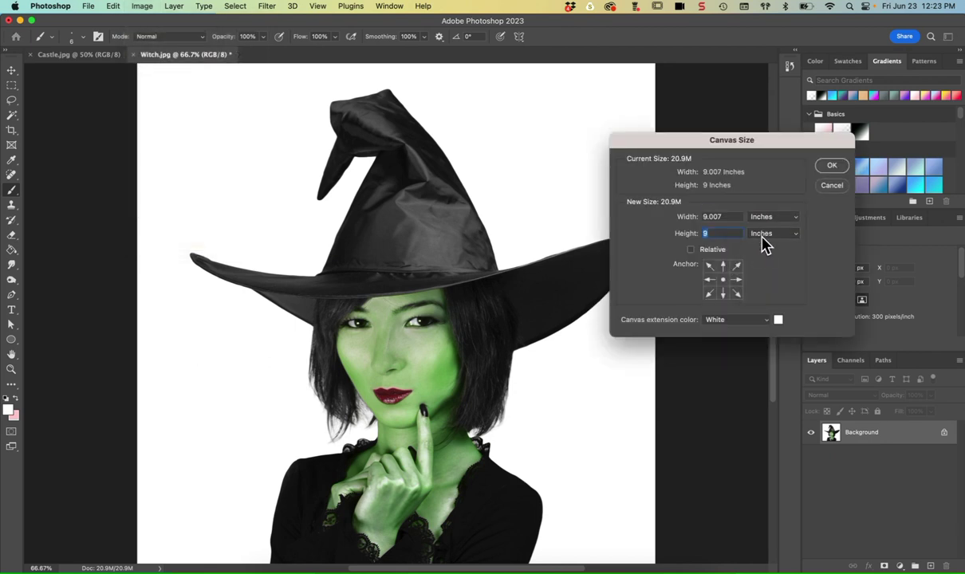
pyautogui.moveTo(730, 217); pyautogui.dragTo(668, 215)
pyautogui.write('6')
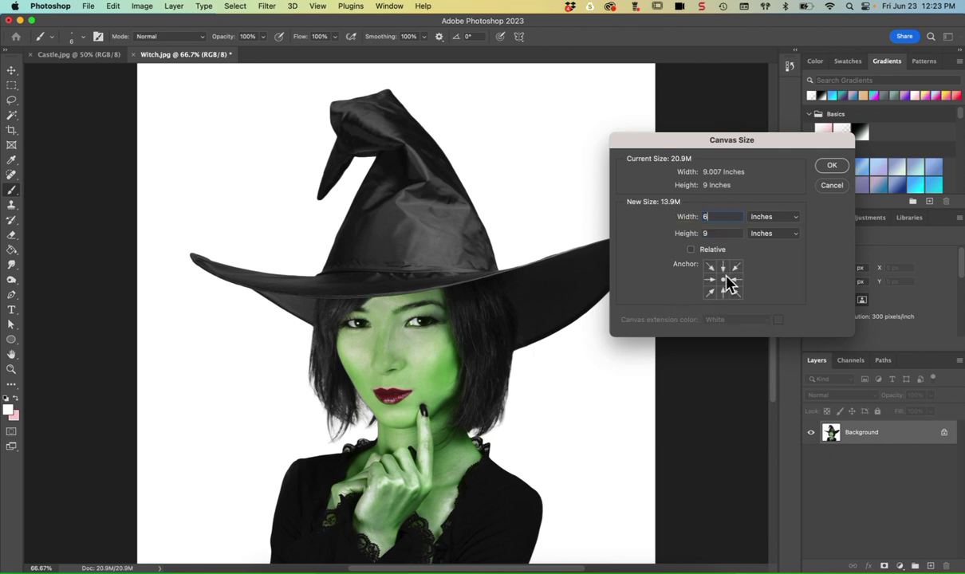
pyautogui.click(832, 166)
pyautogui.click(511, 213)
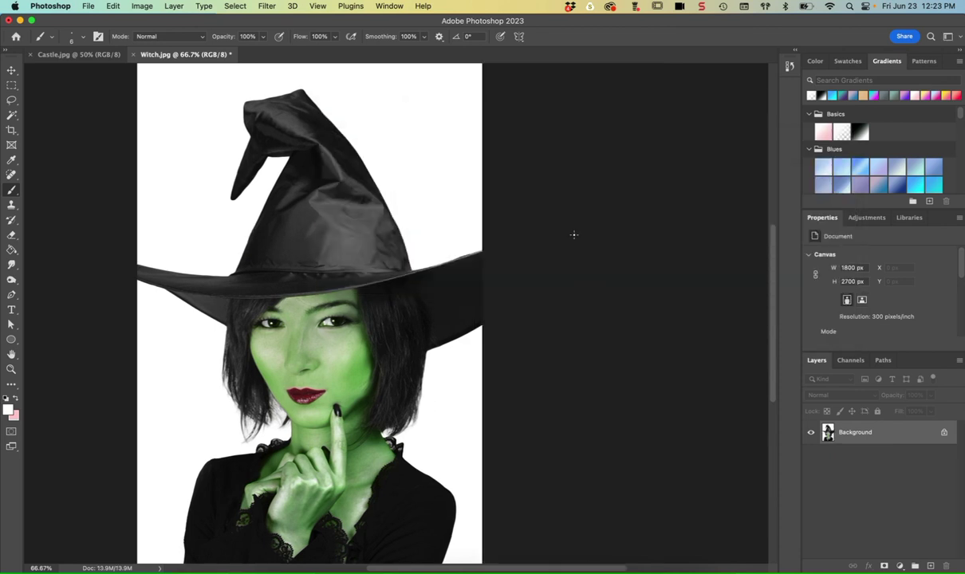
# Duplicate the witch's Background layer within the same document, keeping the suggested copy name.
pyautogui.click(174, 5)
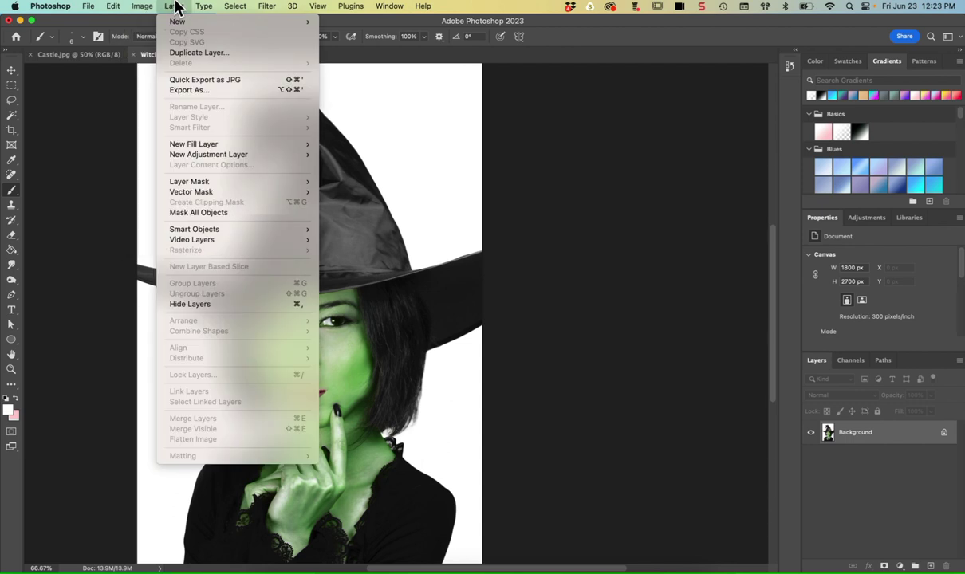
pyautogui.click(188, 53)
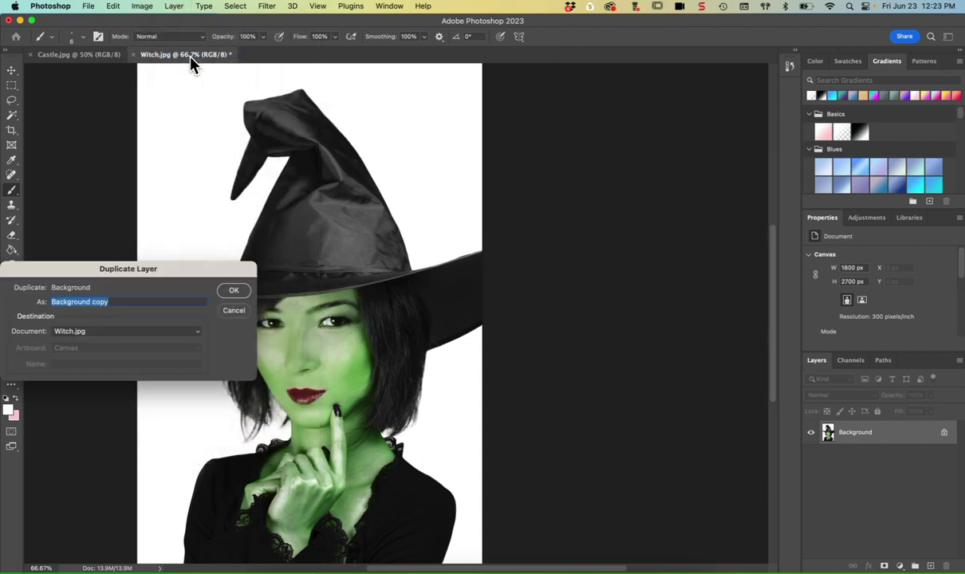
pyautogui.click(234, 291)
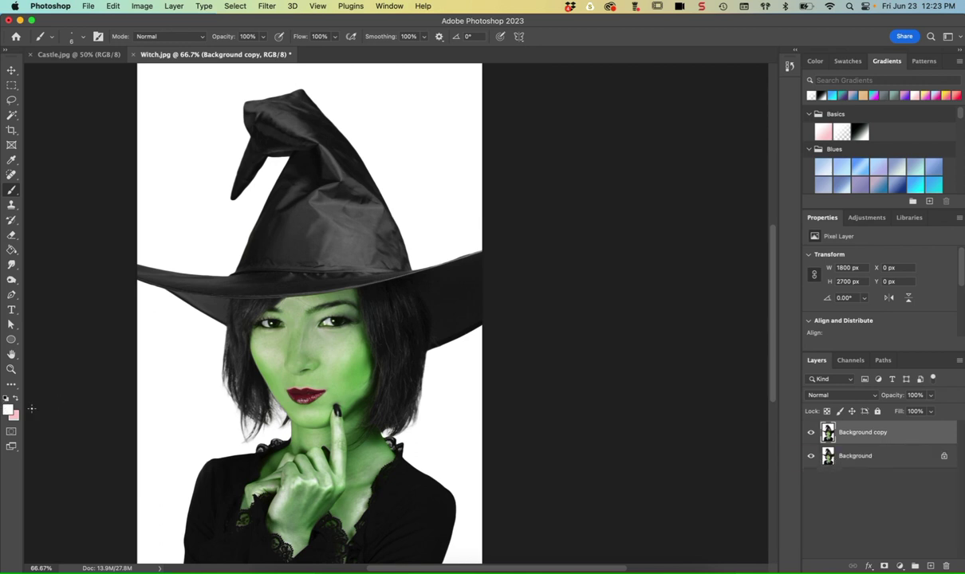
# Reset the colors to default black and white, and apply the Stamp filter with Light/Dark Balance 33 and Smoothness 9.
pyautogui.click(6, 398)
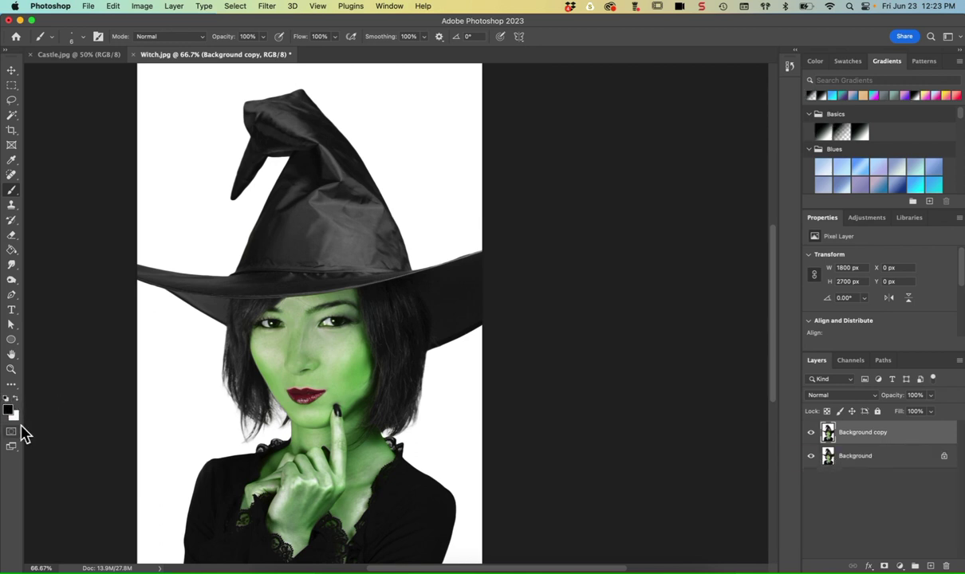
pyautogui.click(265, 6)
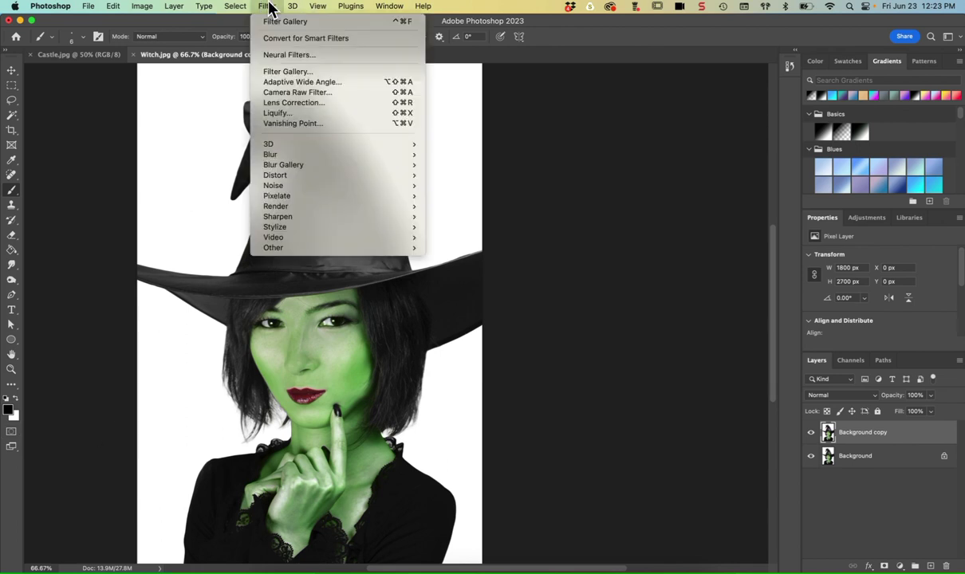
pyautogui.click(302, 73)
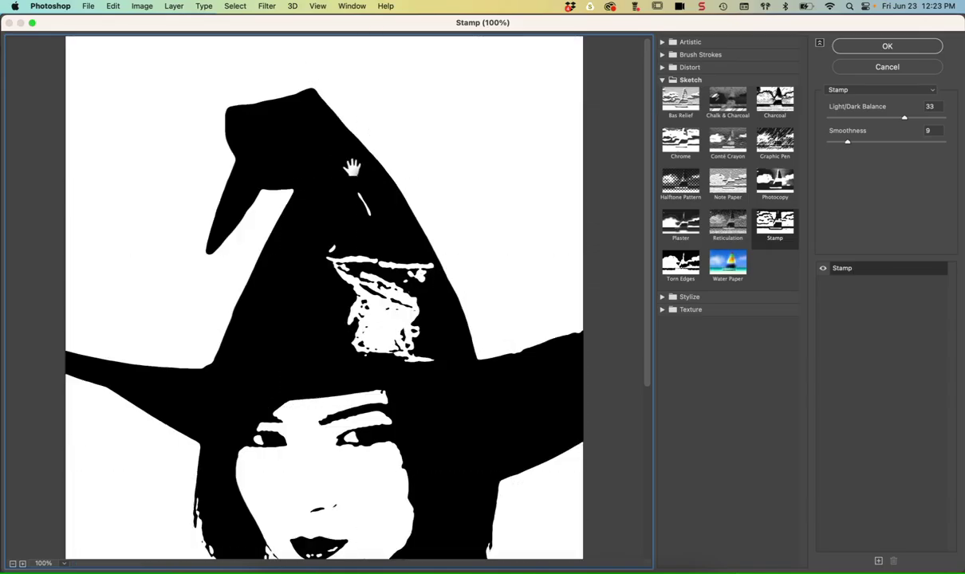
pyautogui.press('super+0')
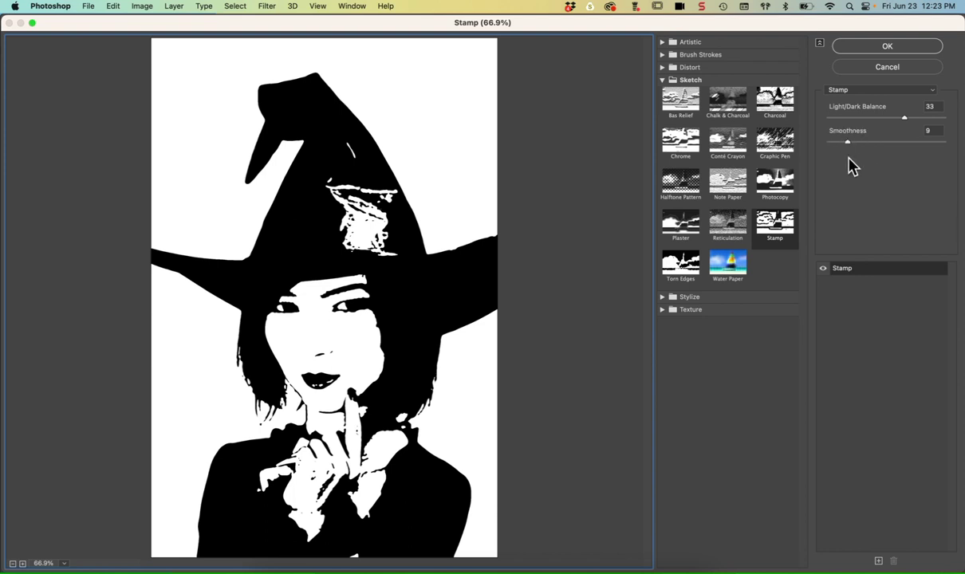
pyautogui.click(886, 48)
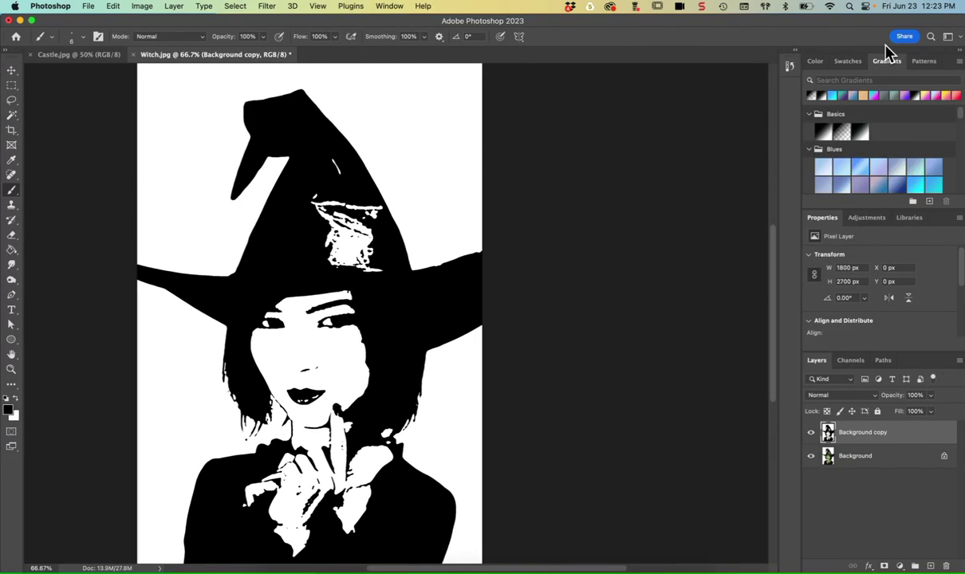
# Remove the small black speck at the forehead's edge beneath the hat brim with the Spot Healing Brush.
pyautogui.scroll(-2, 393, 389)
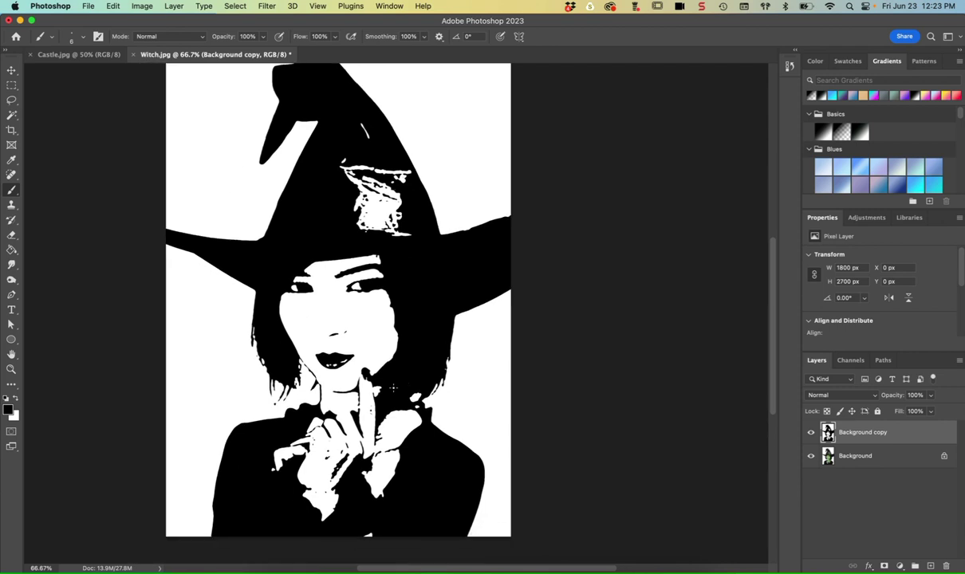
pyautogui.press('super+plus')
pyautogui.press('super+plus')
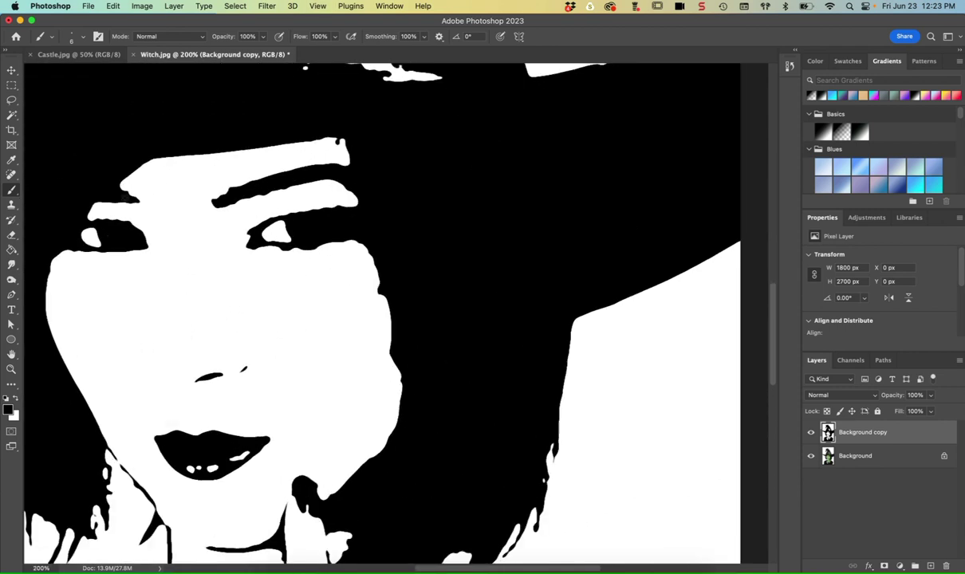
pyautogui.click(12, 175)
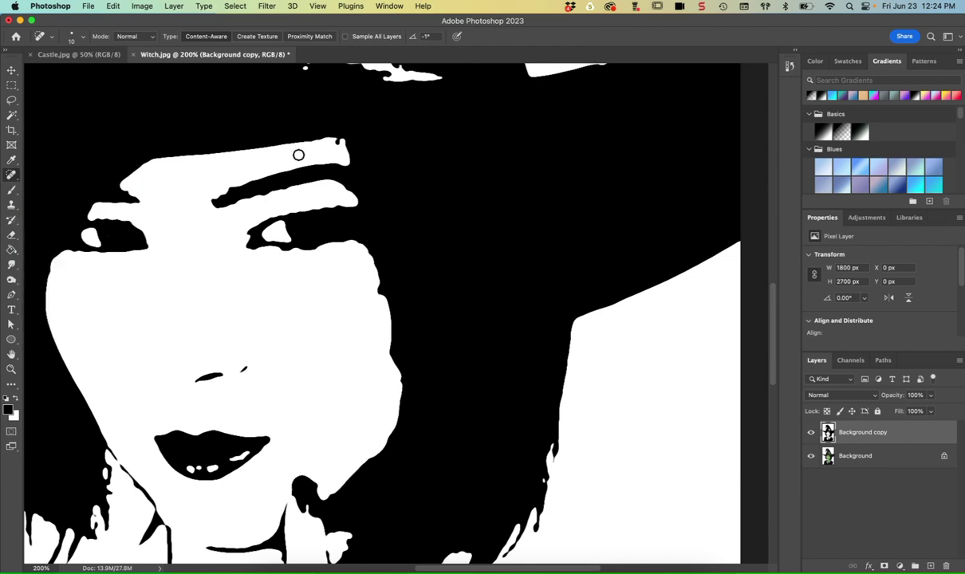
pyautogui.click(339, 142)
# Heal the stray black specks on the raised finger, hand and wrist, enlarging the healing brush to 20, and fit the image to the window.
pyautogui.scroll(-10, 244, 399)
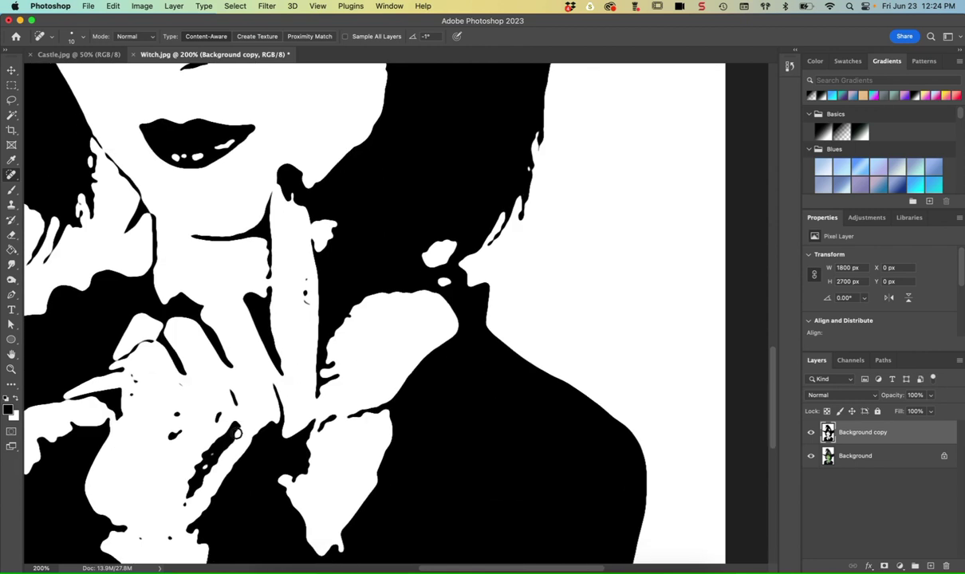
pyautogui.moveTo(319, 277)
pyautogui.mouseDown()
pyautogui.moveTo(315, 239)
pyautogui.moveTo(314, 277)
pyautogui.mouseUp()
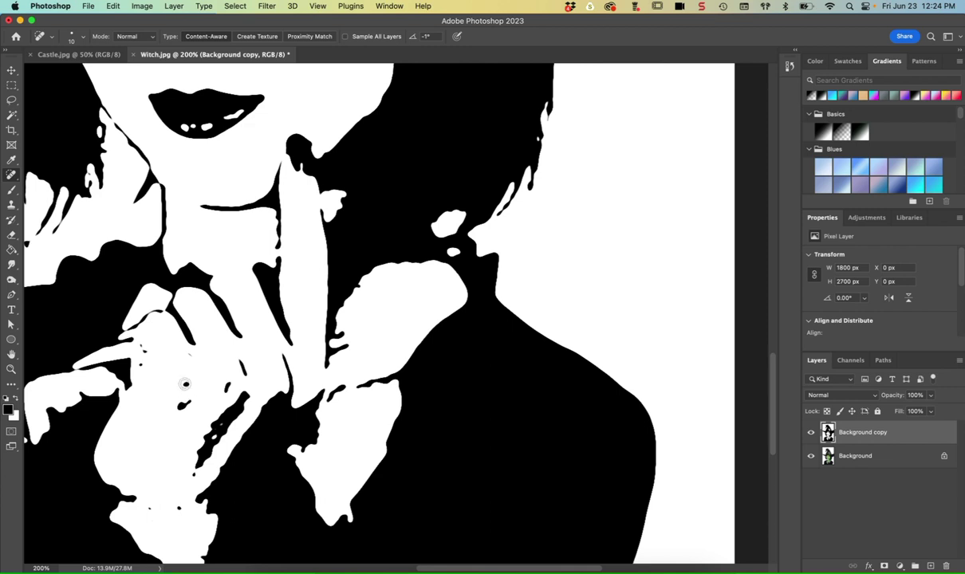
pyautogui.press(']')
pyautogui.click(141, 346)
pyautogui.click(150, 509)
pyautogui.click(179, 508)
pyautogui.press('super+minus')
pyautogui.press('super+0')
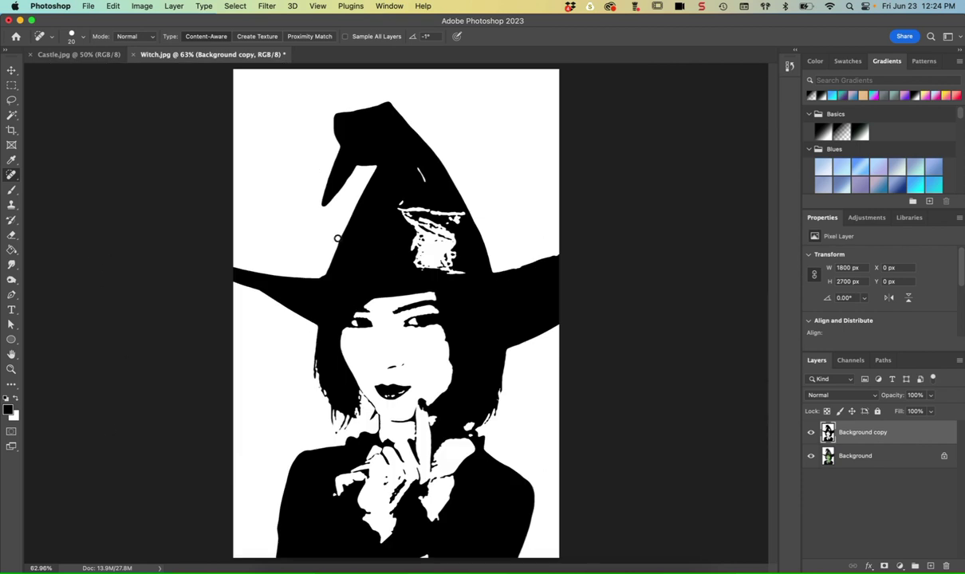
# Select the black areas of the witch with Color Range at fuzziness 135 and add a new layer above the stamped copy.
pyautogui.click(243, 7)
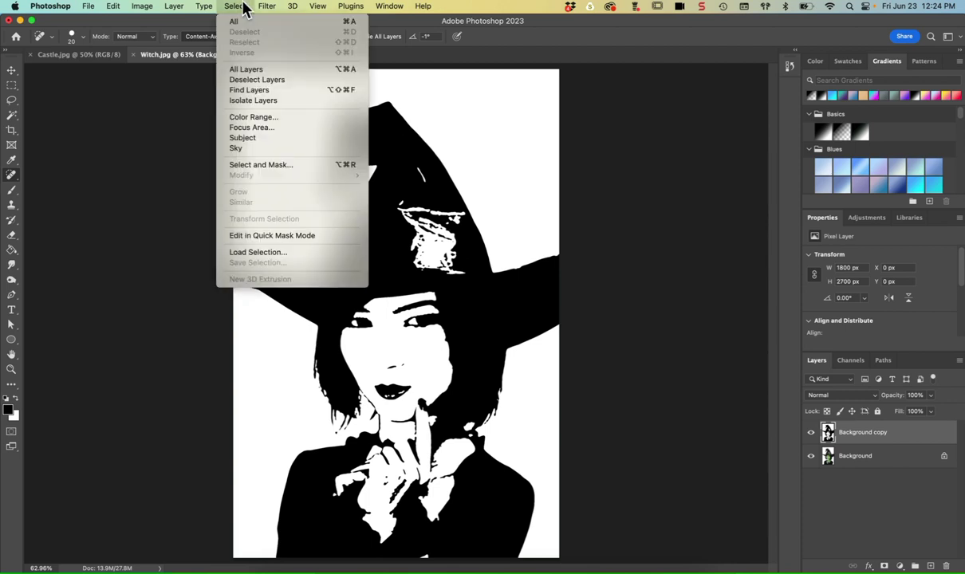
pyautogui.click(274, 120)
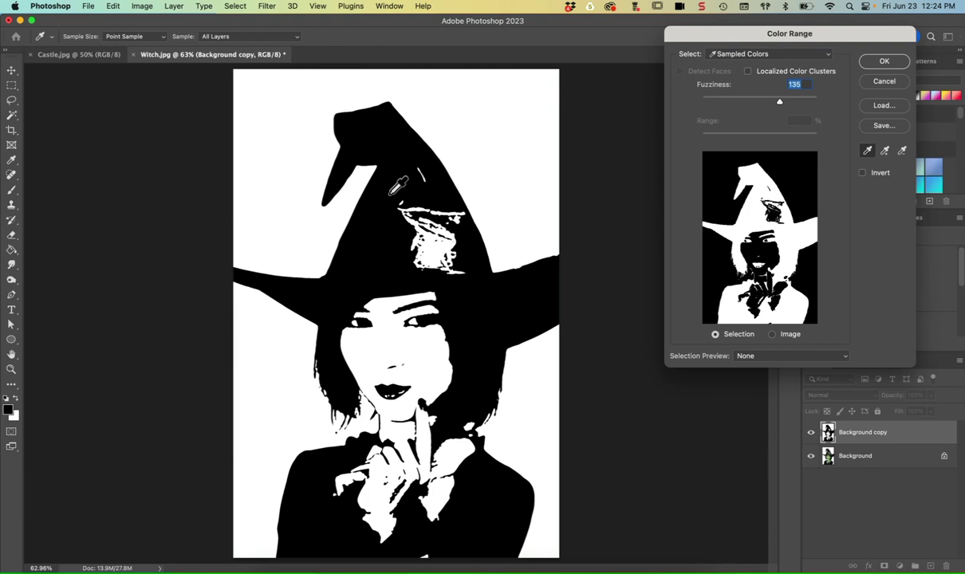
pyautogui.click(868, 152)
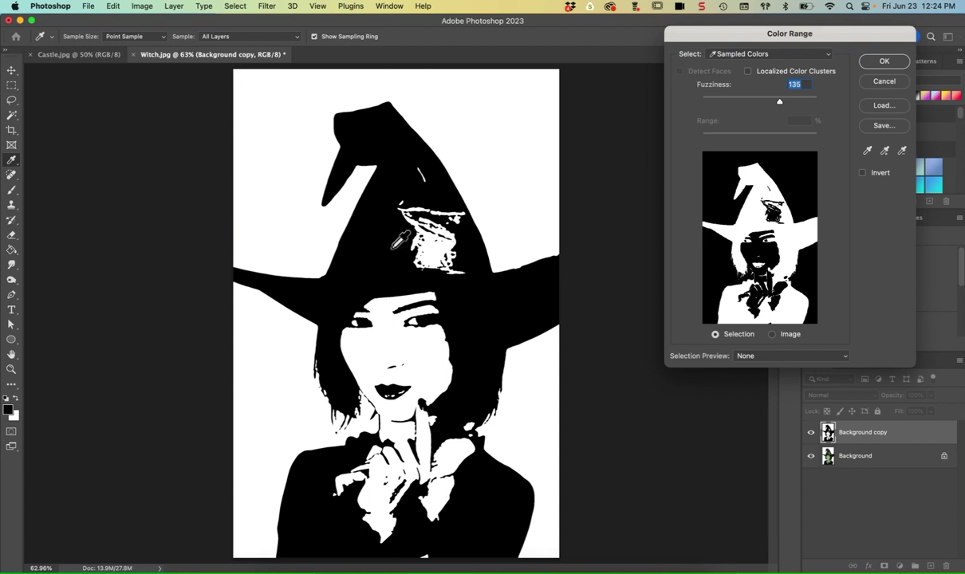
pyautogui.click(881, 61)
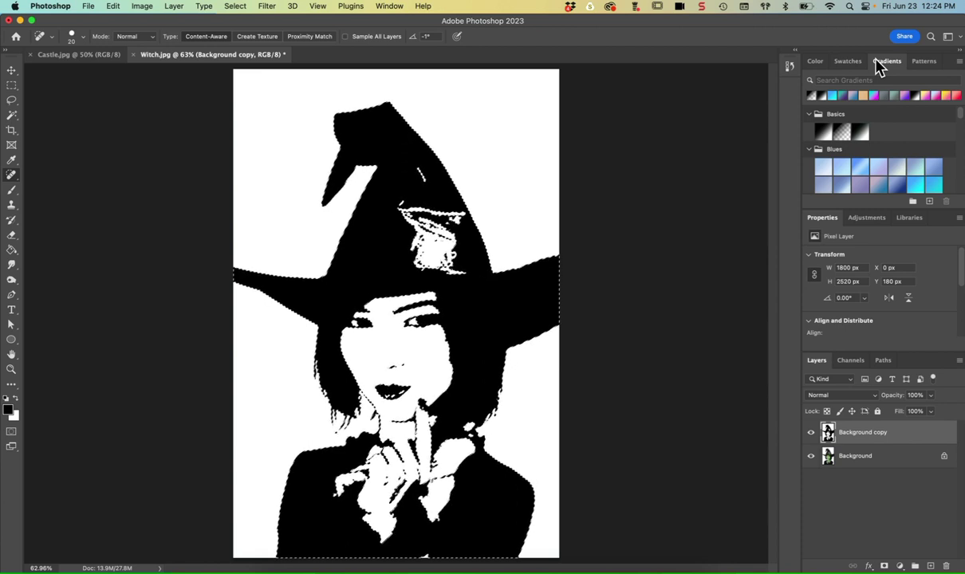
pyautogui.click(930, 566)
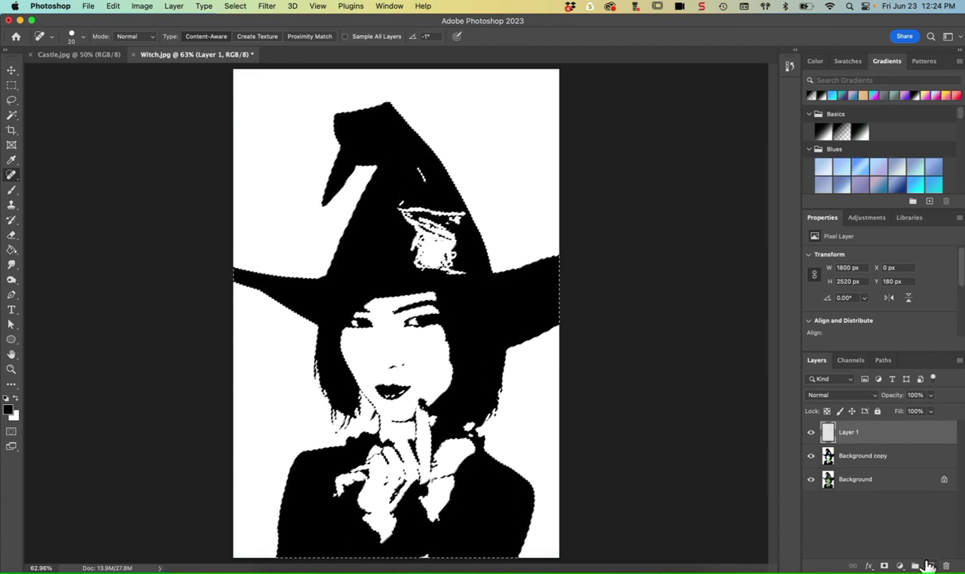
# Create a solid color fill layer from the selection, with a Red layer label and the fill color cc0000.
pyautogui.click(177, 7)
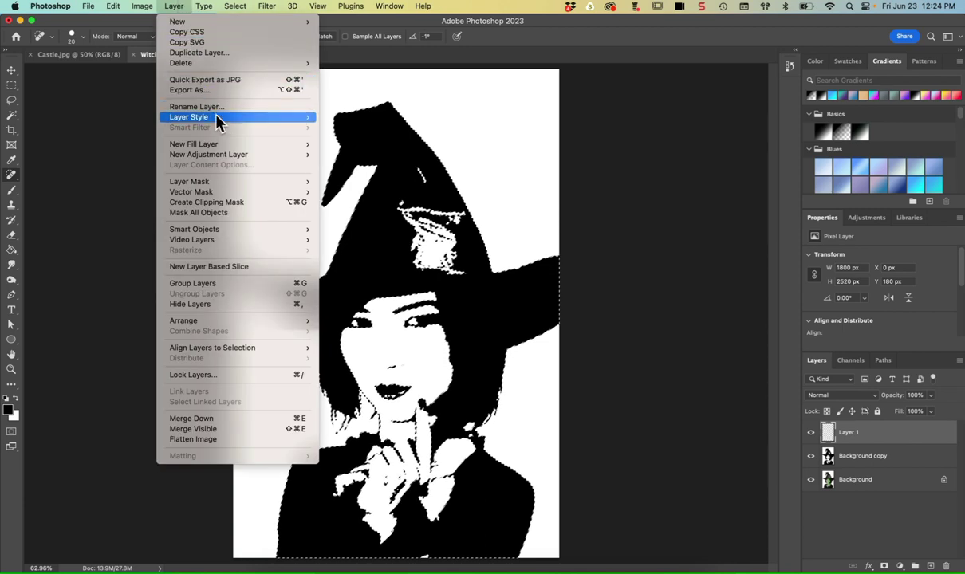
pyautogui.moveTo(227, 147)
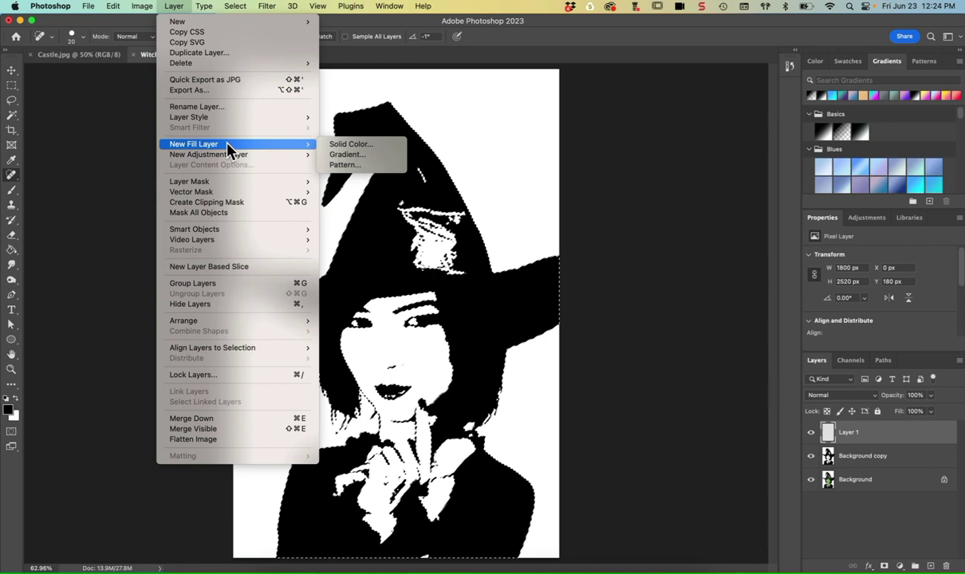
pyautogui.click(329, 148)
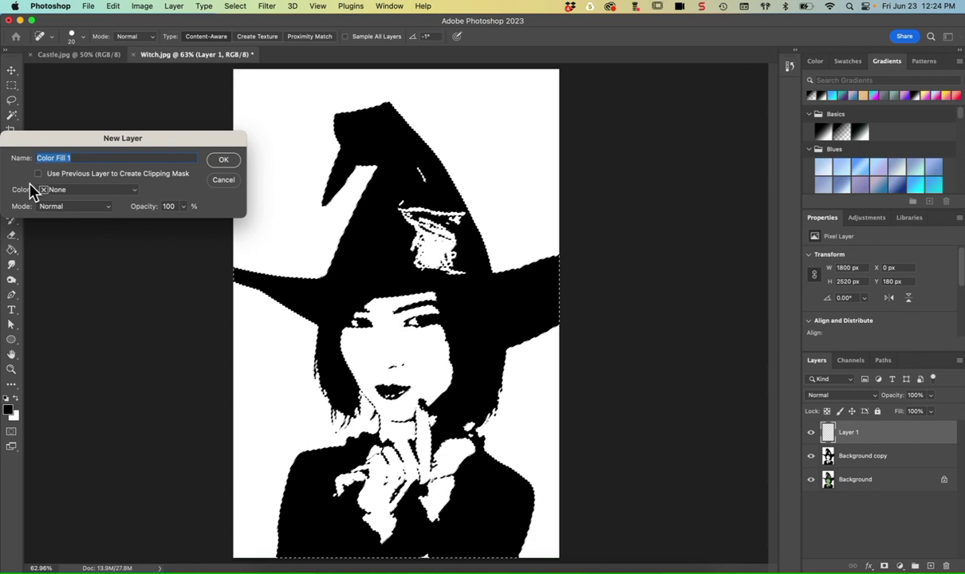
pyautogui.click(135, 190)
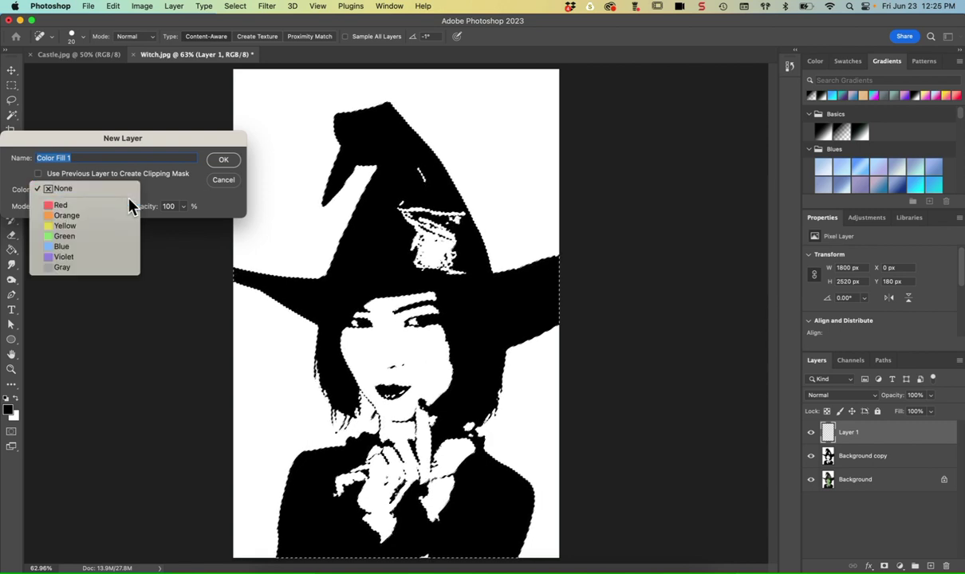
pyautogui.click(126, 209)
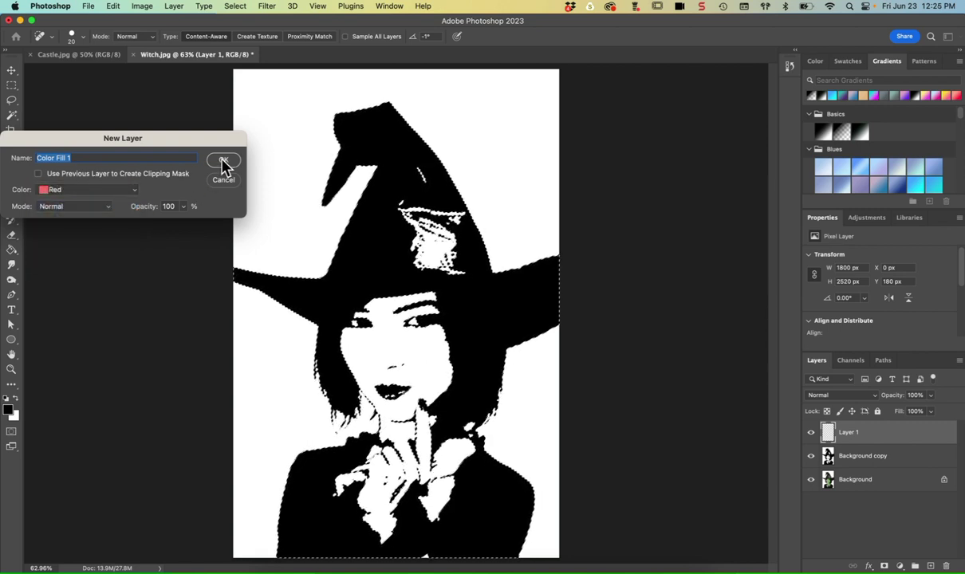
pyautogui.click(223, 160)
pyautogui.moveTo(496, 170); pyautogui.dragTo(661, 76)
pyautogui.moveTo(670, 205); pyautogui.dragTo(695, 133)
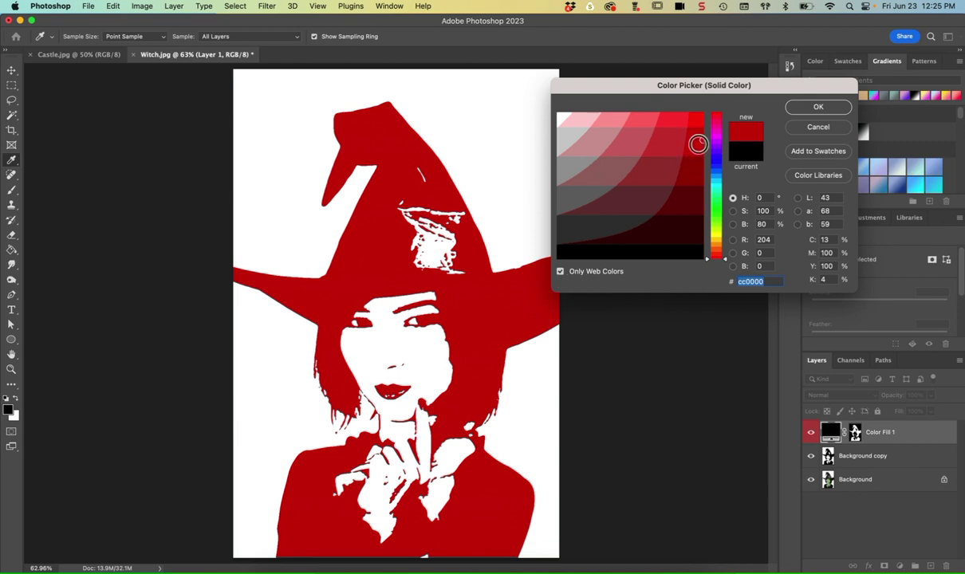
pyautogui.click(815, 106)
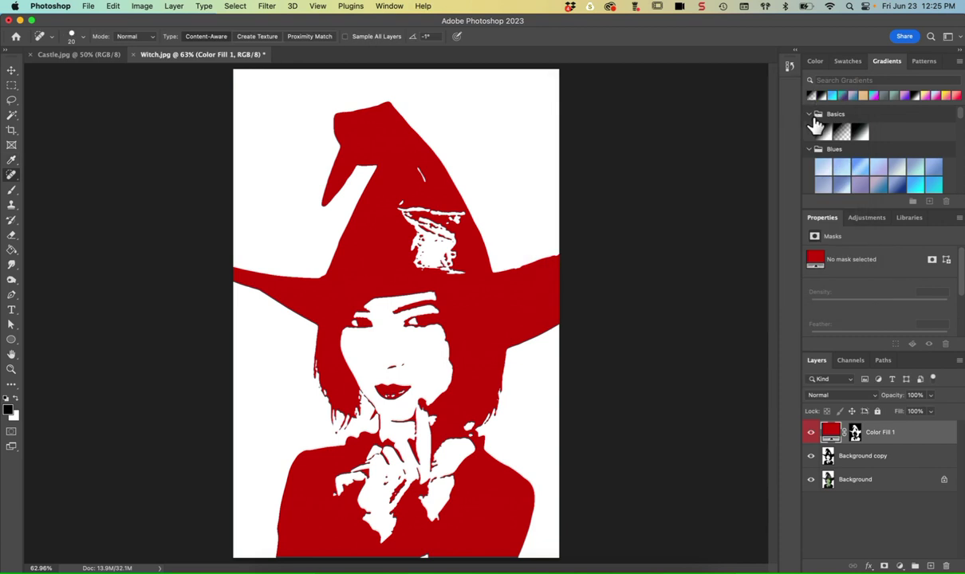
# Add a new layer directly below the red fill layer and fill it with light pink ffcccc using the Paint Bucket.
pyautogui.click(931, 567)
pyautogui.moveTo(897, 433); pyautogui.dragTo(899, 474)
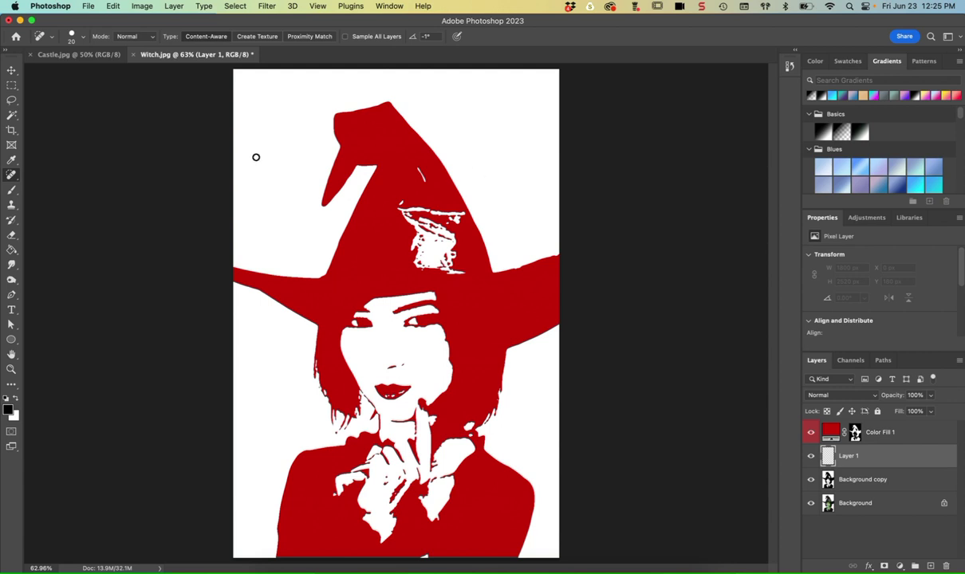
pyautogui.click(9, 412)
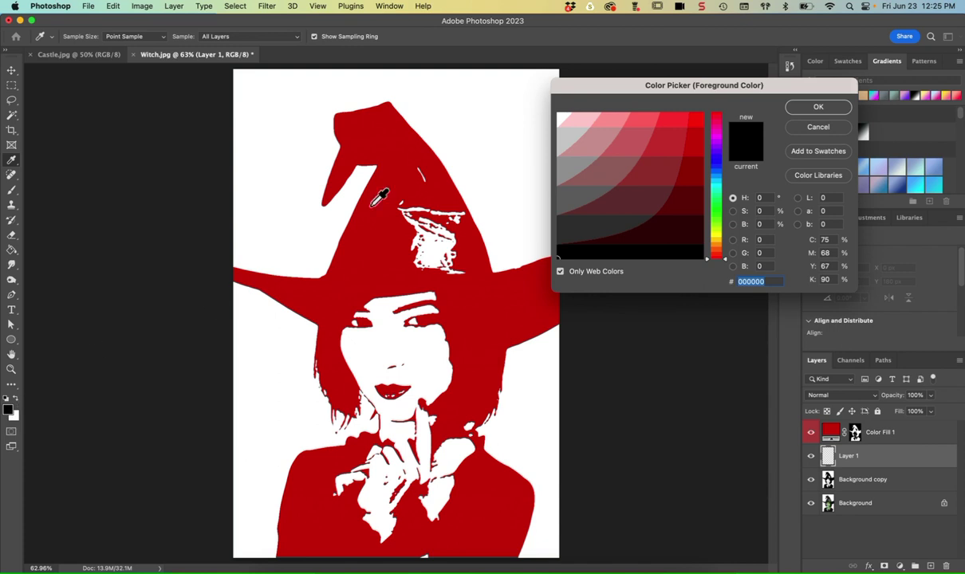
pyautogui.click(585, 115)
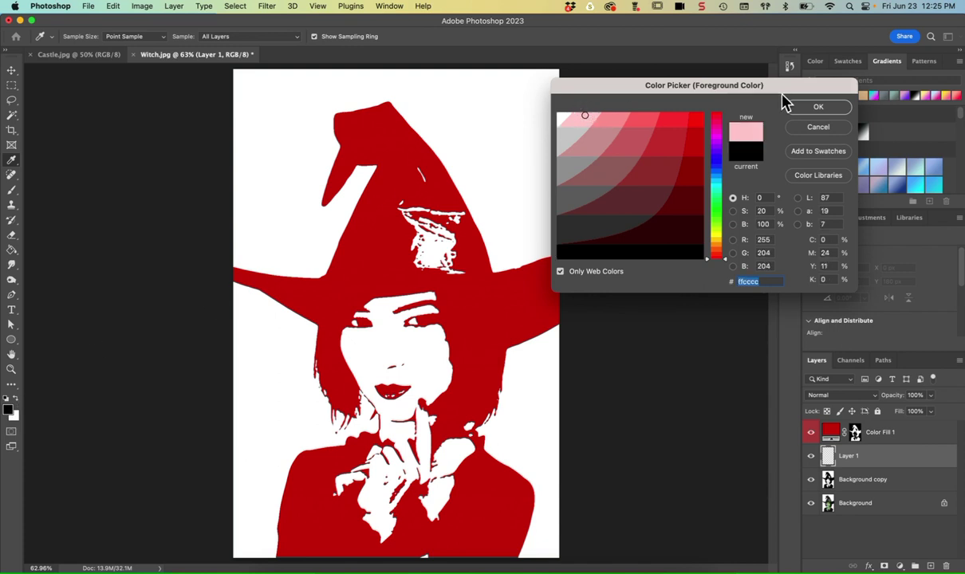
pyautogui.click(817, 107)
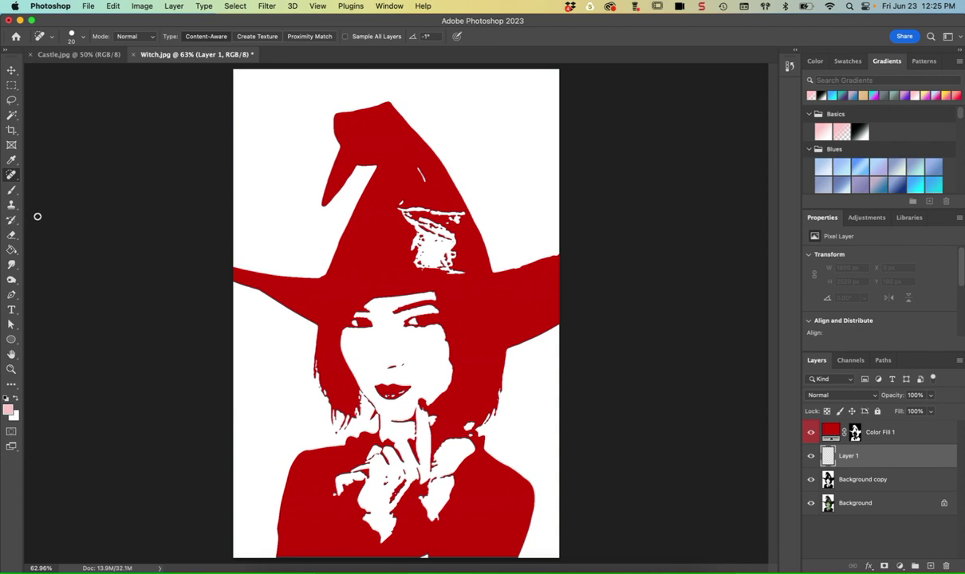
pyautogui.click(12, 253)
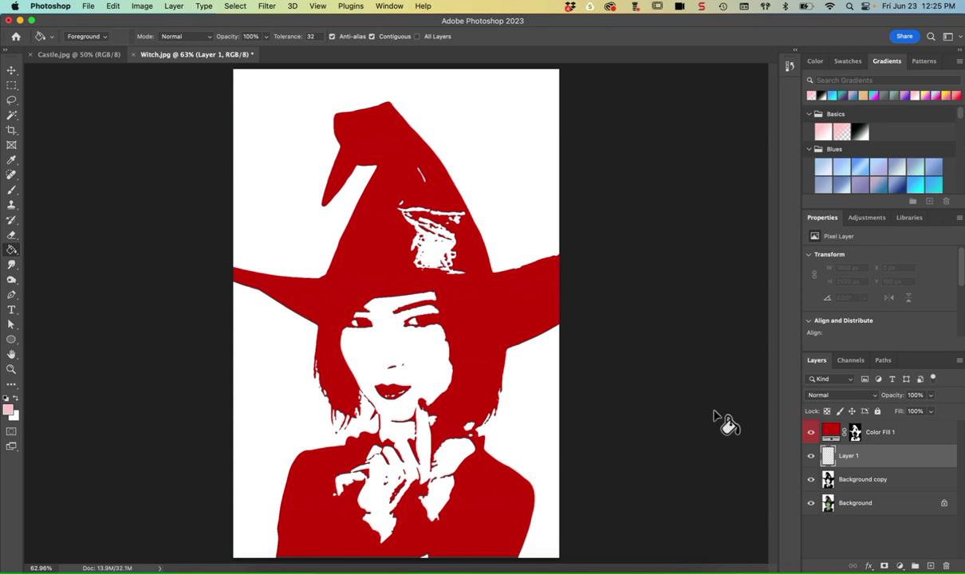
pyautogui.click(280, 208)
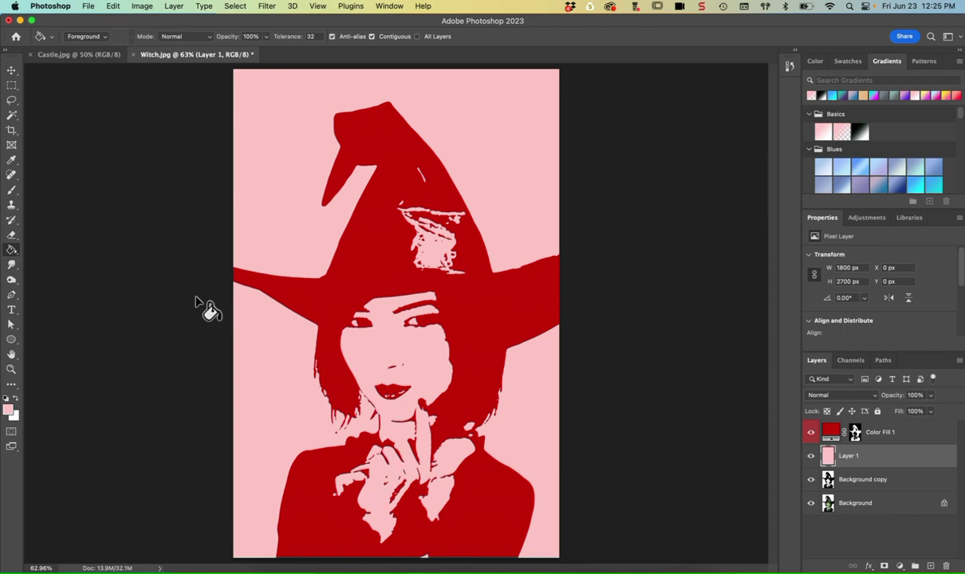
# Lasso the highlight and buckle area on the hat, fill it with white on the pink layer, and deselect.
pyautogui.click(12, 99)
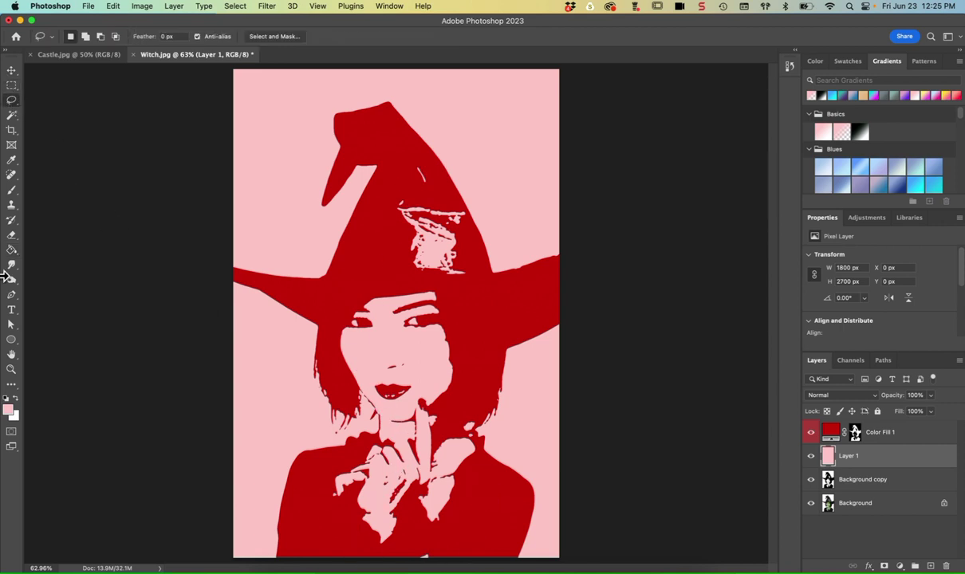
pyautogui.click(16, 398)
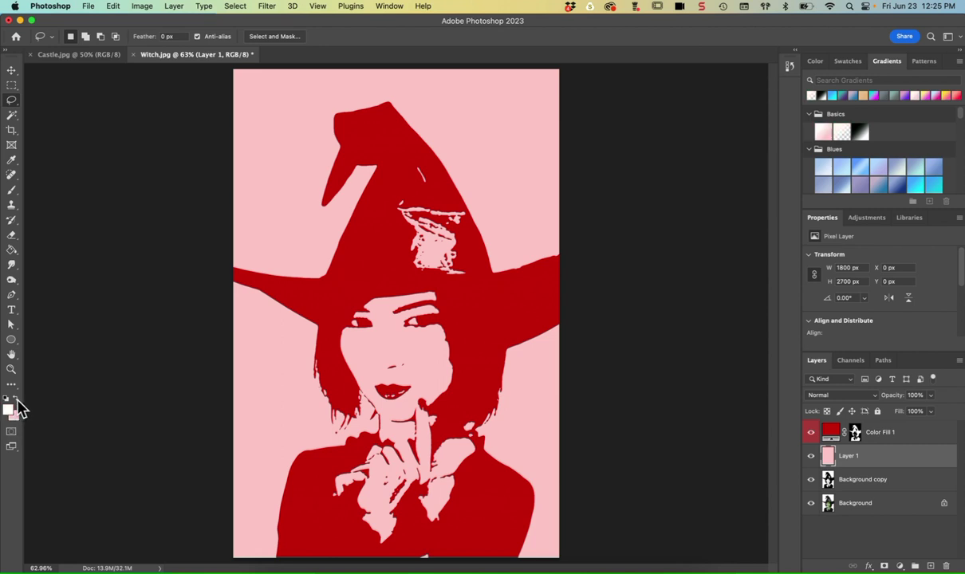
pyautogui.moveTo(388, 236)
pyautogui.mouseDown()
pyautogui.moveTo(404, 172)
pyautogui.moveTo(428, 162)
pyautogui.moveTo(467, 209)
pyautogui.moveTo(468, 277)
pyautogui.moveTo(448, 293)
pyautogui.moveTo(383, 229)
pyautogui.mouseUp()
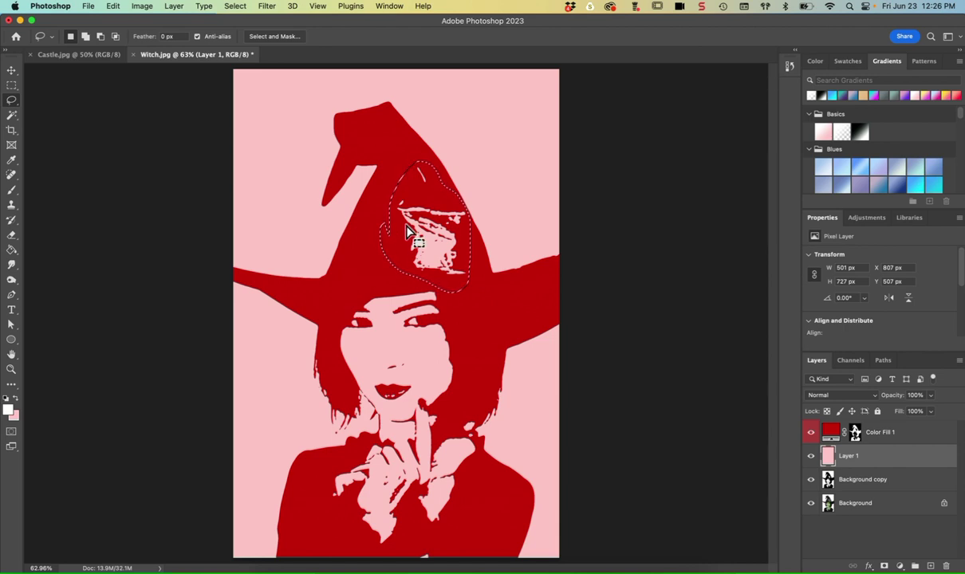
pyautogui.press('g')
pyautogui.click(427, 236)
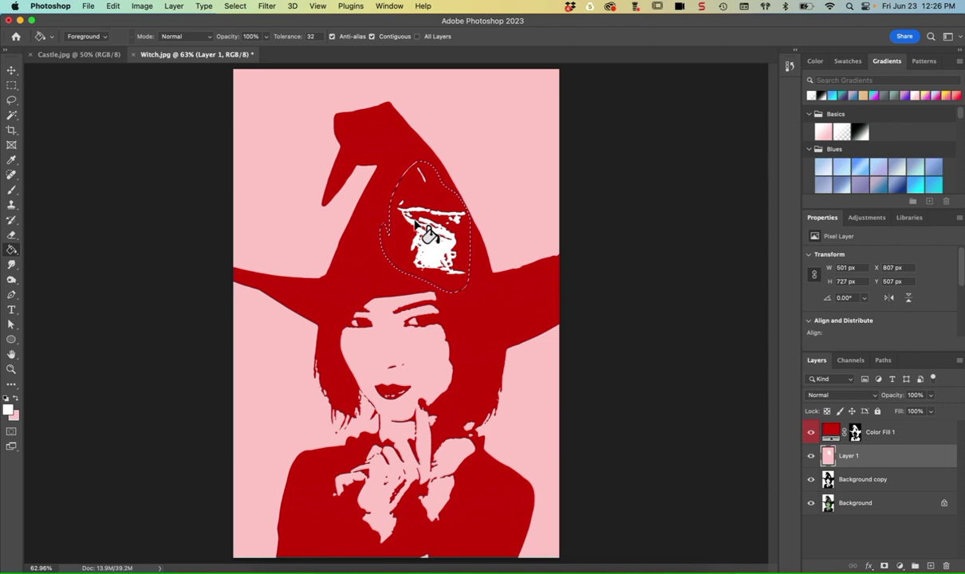
pyautogui.press('cmd+d')
# Lasso around the witch's face down to the chin, fill it with white on the pink layer, and deselect.
pyautogui.press('cmd+equal')
pyautogui.press('cmd+equal')
pyautogui.press('cmd+equal')
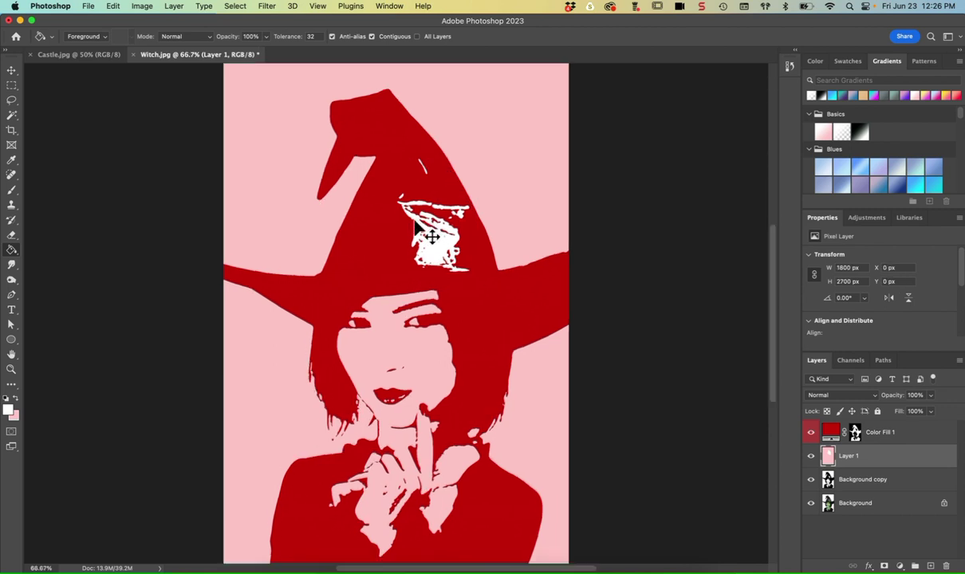
pyautogui.scroll(-5, 415, 226)
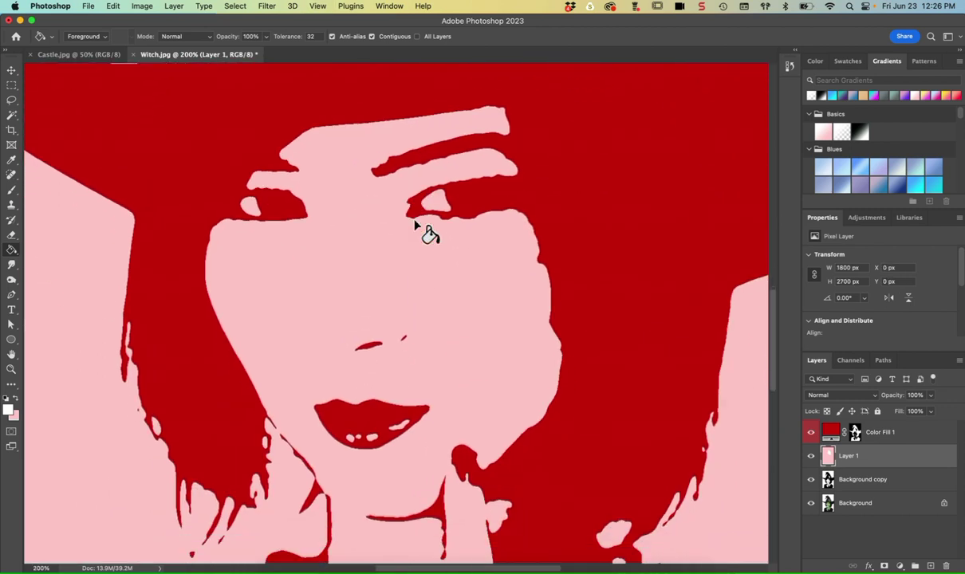
pyautogui.press('l')
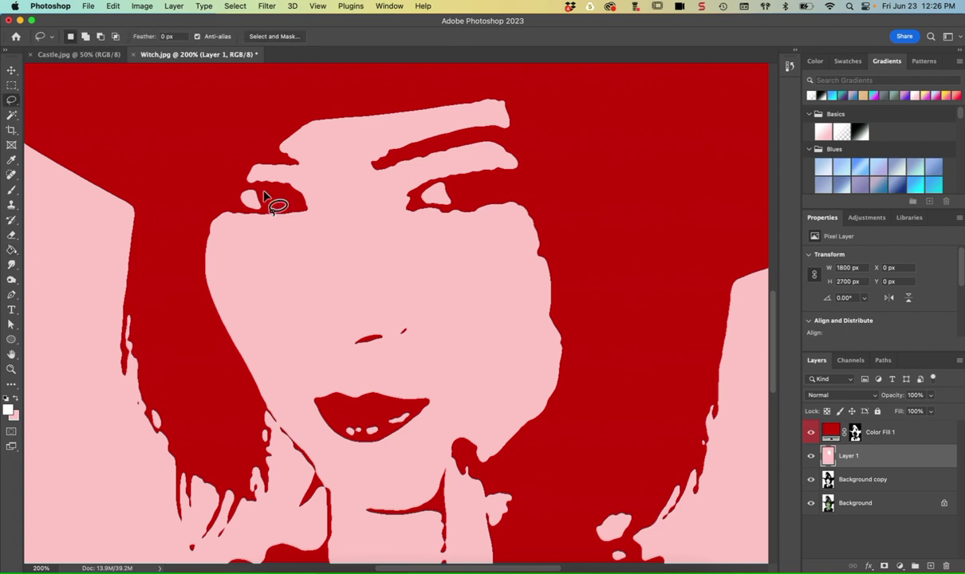
pyautogui.moveTo(187, 223)
pyautogui.mouseDown()
pyautogui.moveTo(264, 120)
pyautogui.moveTo(344, 77)
pyautogui.moveTo(430, 77)
pyautogui.moveTo(527, 101)
pyautogui.moveTo(561, 307)
pyautogui.moveTo(521, 502)
pyautogui.moveTo(495, 532)
pyautogui.moveTo(367, 528)
pyautogui.moveTo(319, 479)
pyautogui.moveTo(326, 500)
pyautogui.moveTo(268, 418)
pyautogui.moveTo(245, 359)
pyautogui.moveTo(205, 312)
pyautogui.moveTo(189, 217)
pyautogui.mouseUp()
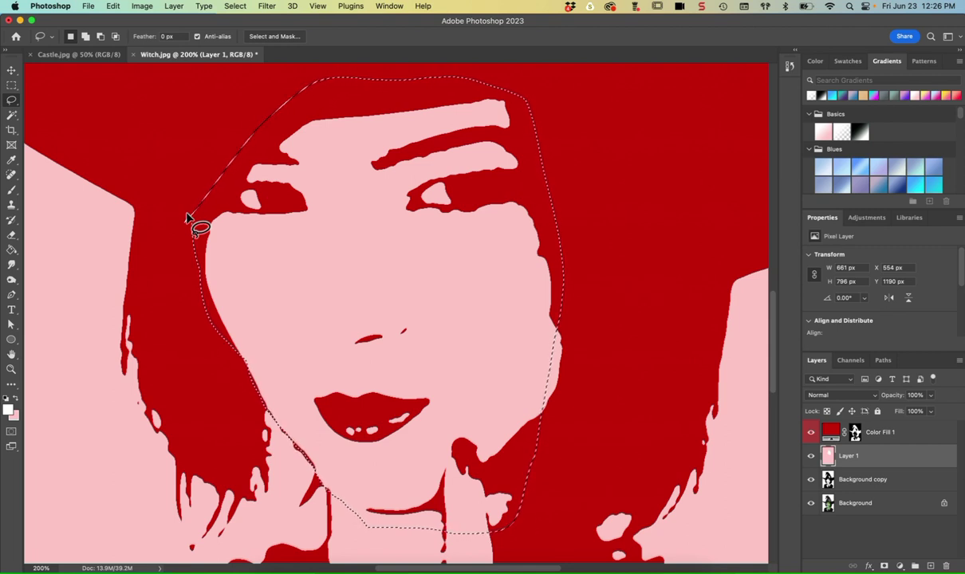
pyautogui.press('g')
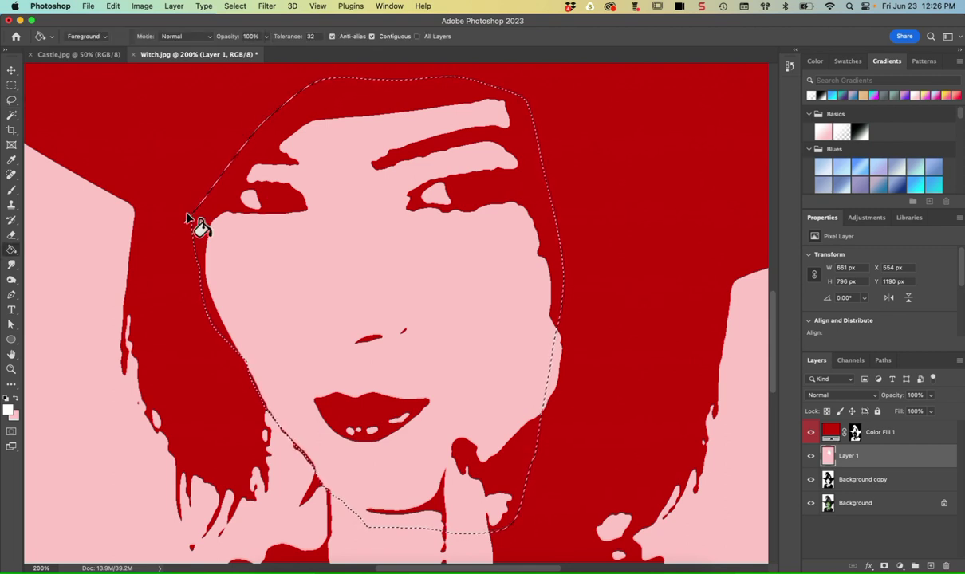
pyautogui.click(248, 236)
pyautogui.press('super+d')
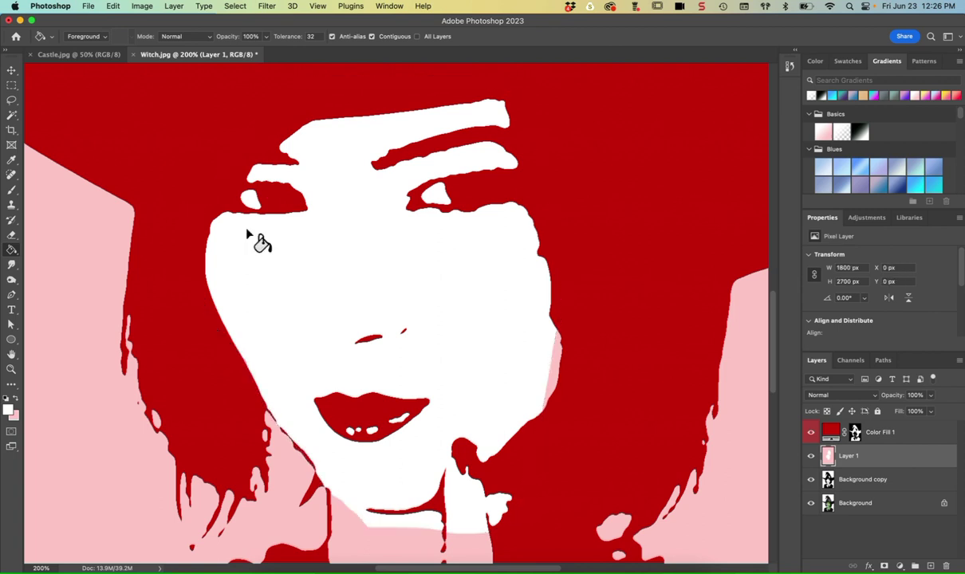
# Lasso the leftover pink sliver along the edge of the cheek and fill it with white.
pyautogui.click(12, 192)
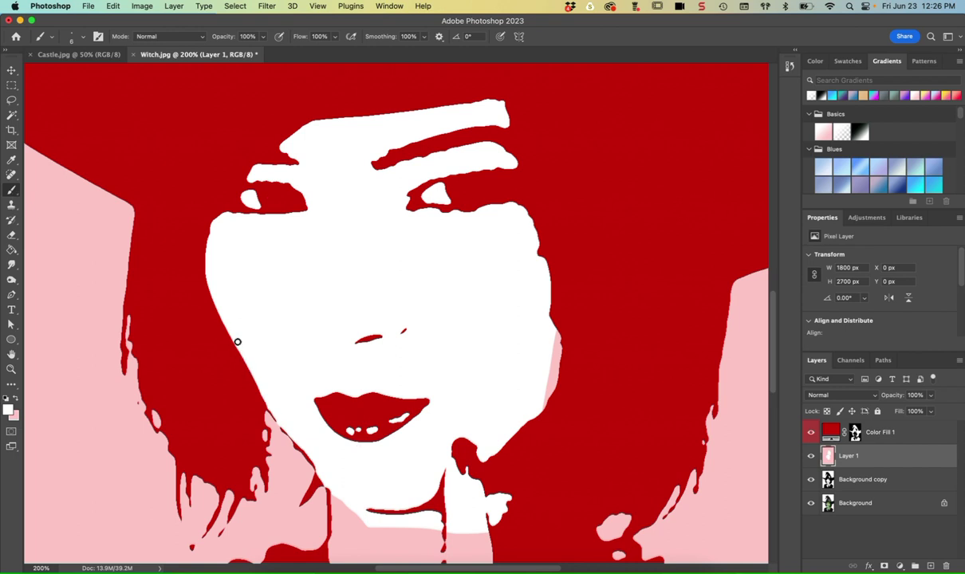
pyautogui.click(11, 100)
pyautogui.moveTo(534, 261)
pyautogui.mouseDown()
pyautogui.moveTo(595, 362)
pyautogui.moveTo(573, 419)
pyautogui.moveTo(493, 395)
pyautogui.moveTo(541, 237)
pyautogui.mouseUp()
pyautogui.press('g')
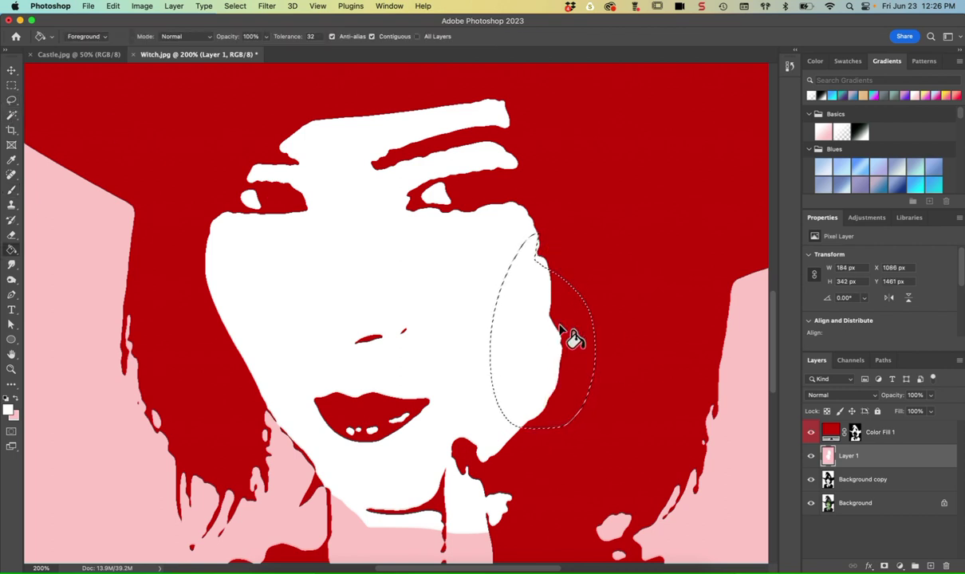
# Lasso the neck, hands and cuffs, fill them with white, then deselect and fit the image to the window.
pyautogui.scroll(-10, 560, 328)
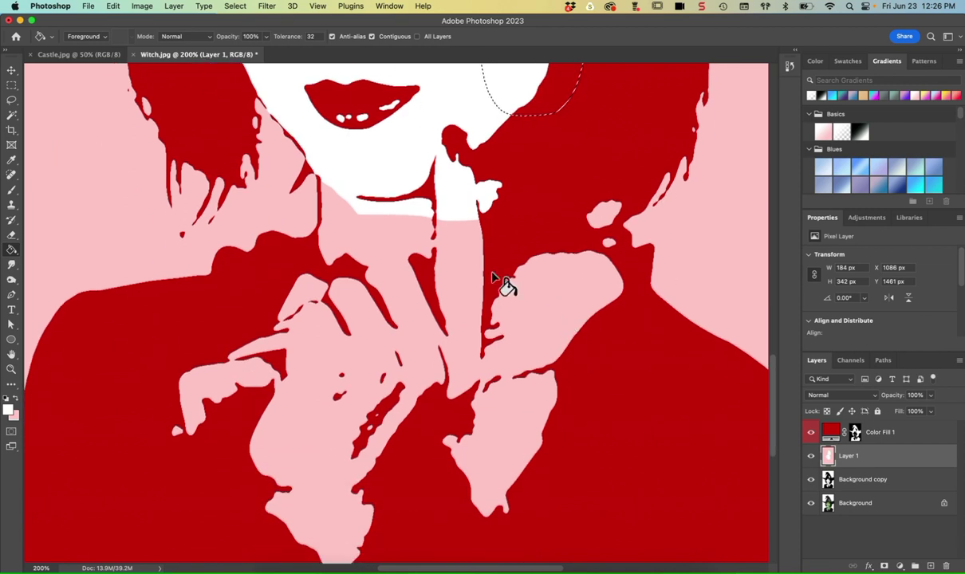
pyautogui.press('l')
pyautogui.moveTo(317, 169)
pyautogui.mouseDown()
pyautogui.moveTo(318, 228)
pyautogui.moveTo(186, 335)
pyautogui.moveTo(130, 455)
pyautogui.moveTo(169, 542)
pyautogui.moveTo(195, 566)
pyautogui.moveTo(230, 557)
pyautogui.moveTo(241, 564)
pyautogui.moveTo(504, 450)
pyautogui.moveTo(569, 411)
pyautogui.moveTo(607, 357)
pyautogui.moveTo(606, 158)
pyautogui.moveTo(591, 146)
pyautogui.moveTo(556, 156)
pyautogui.moveTo(495, 103)
pyautogui.moveTo(366, 71)
pyautogui.moveTo(309, 82)
pyautogui.mouseUp()
pyautogui.press('g')
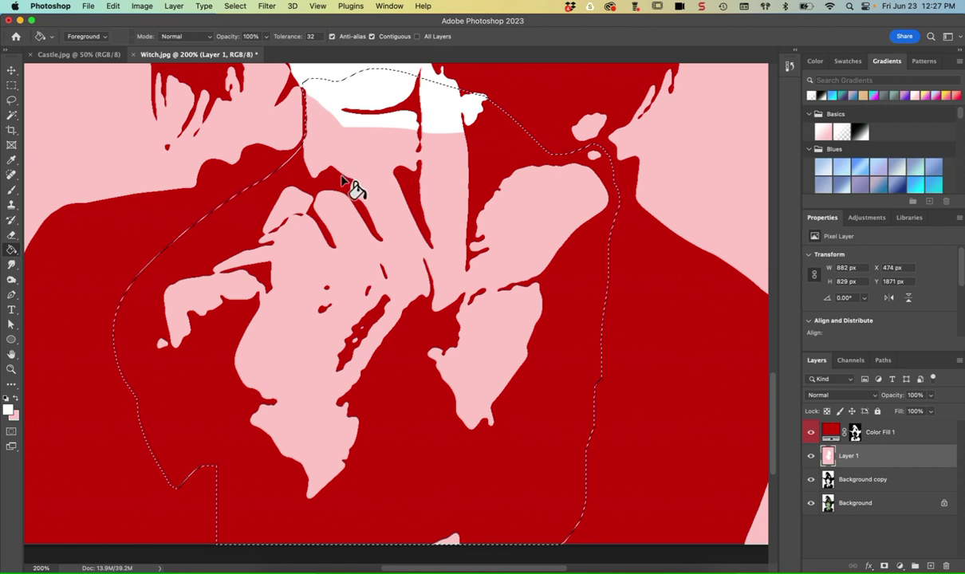
pyautogui.click(343, 183)
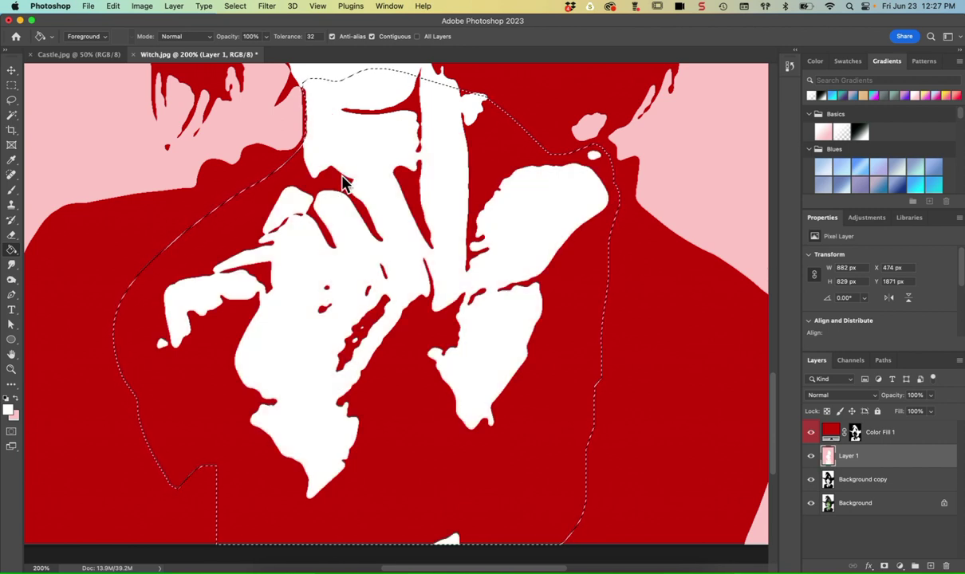
pyautogui.press('super+d')
pyautogui.press('super+0')
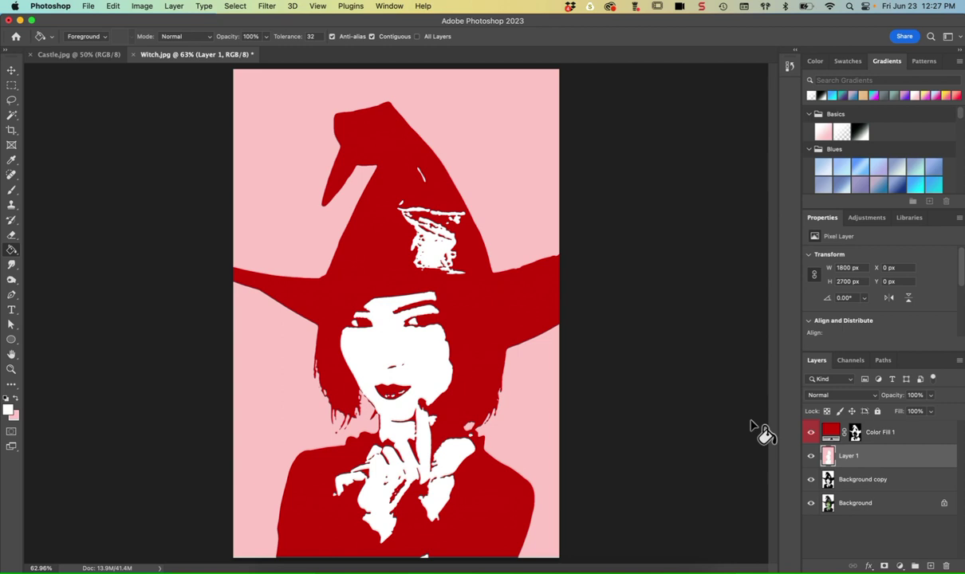
# Merge the red fill layer with the pink and white layer beneath it.
pyautogui.keyDown('shift'); pyautogui.click(898, 437); pyautogui.keyUp('shift')
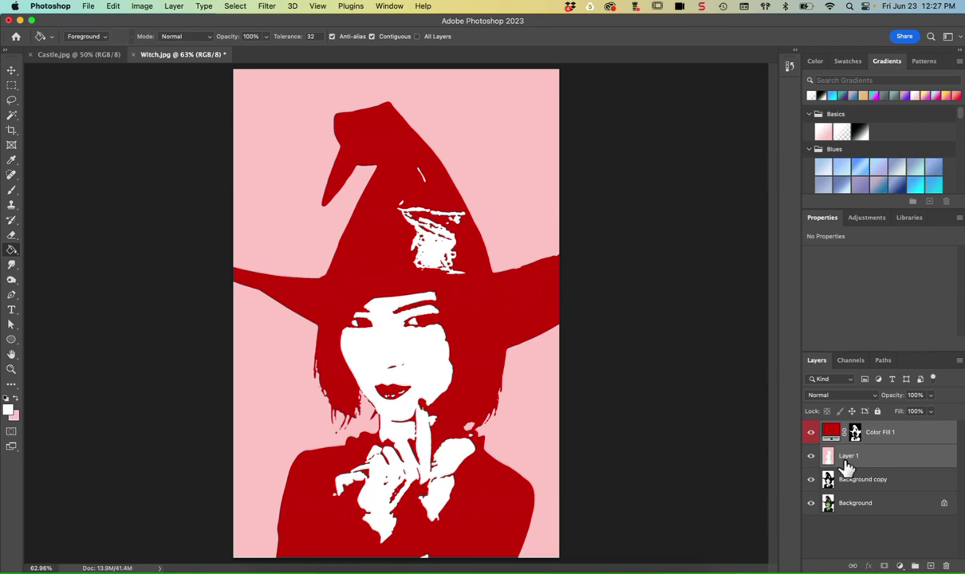
pyautogui.click(175, 5)
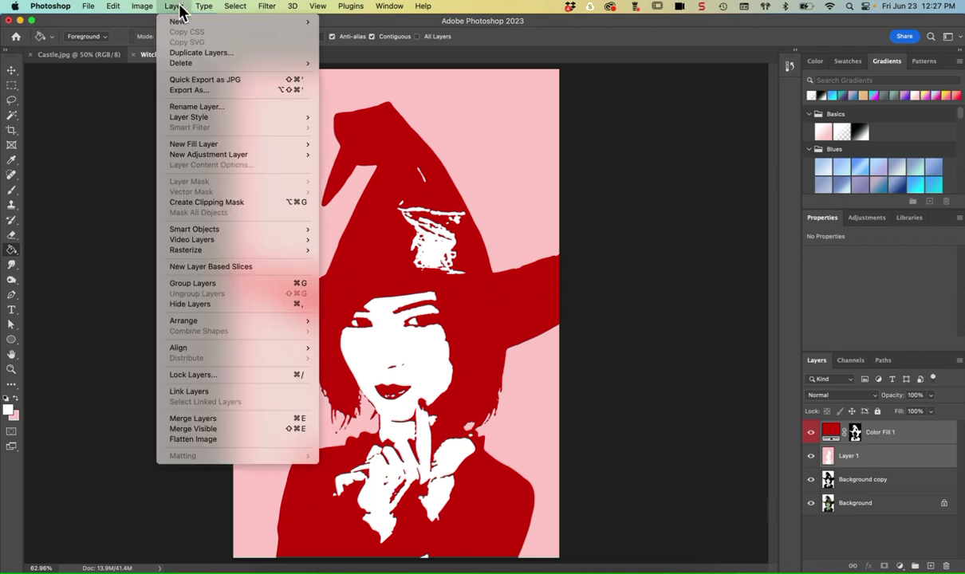
pyautogui.click(194, 421)
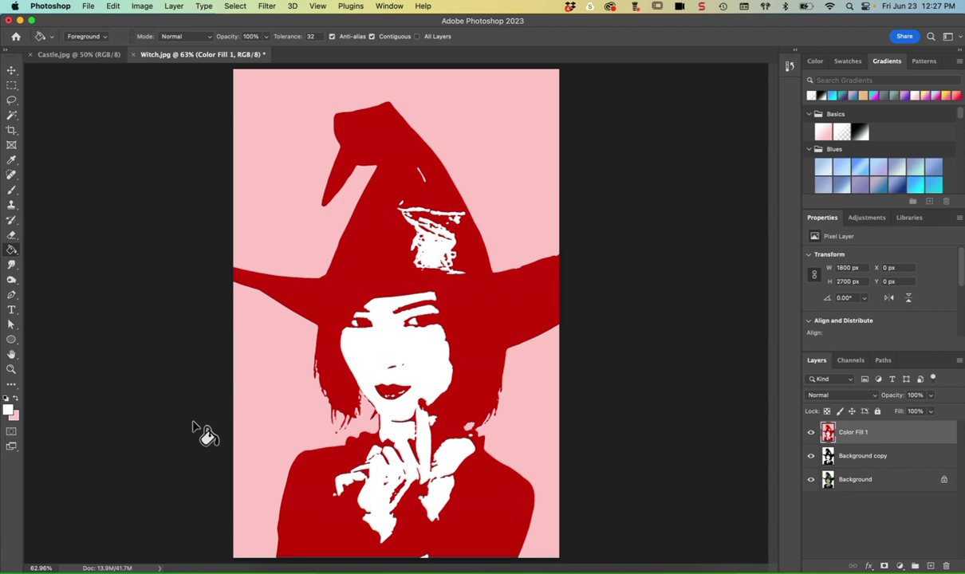
pyautogui.click(11, 70)
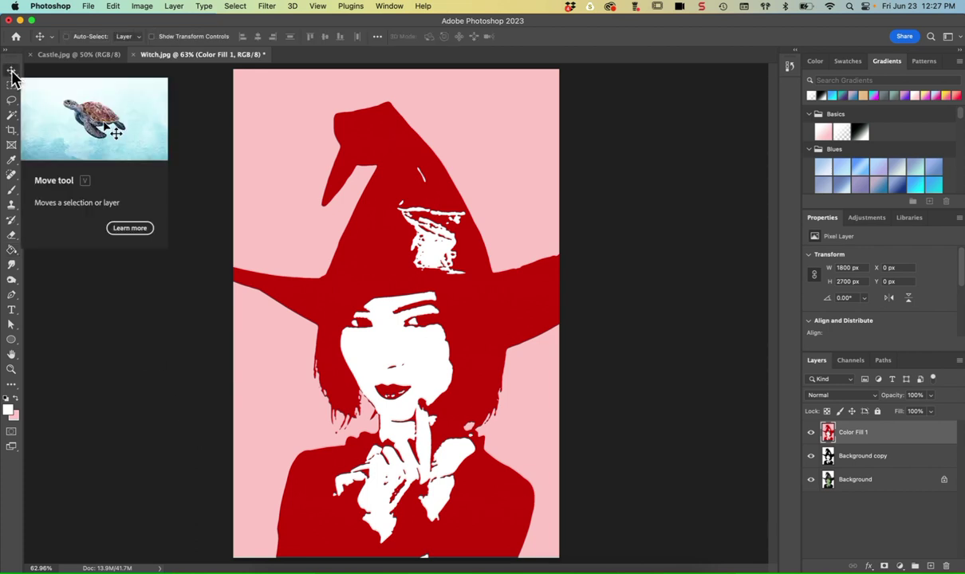
pyautogui.press('super+t')
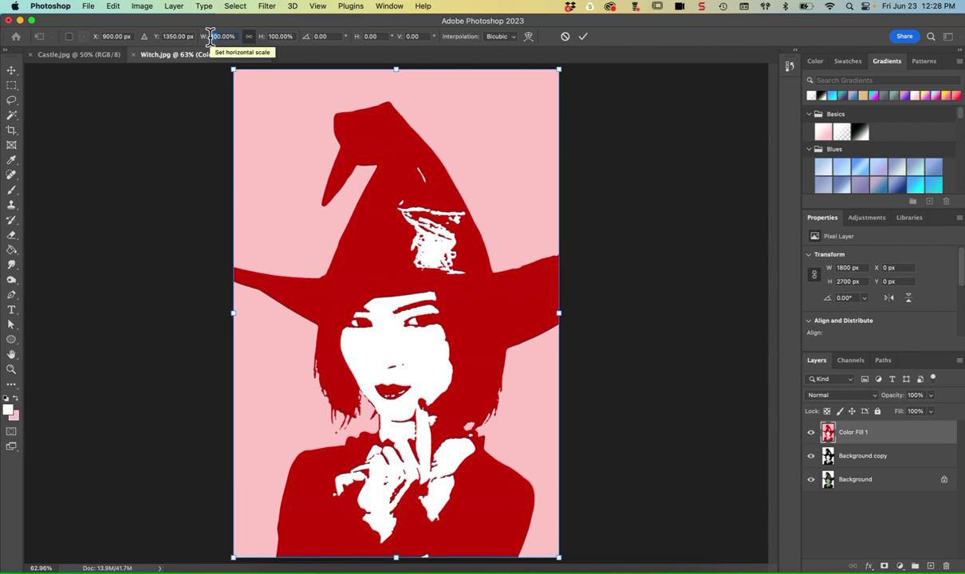
pyautogui.click(13, 73)
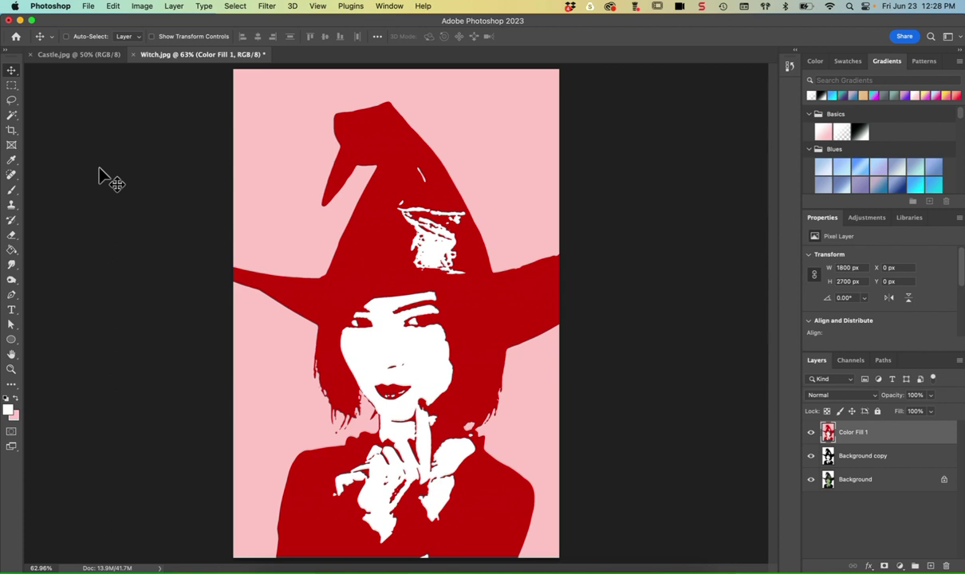
# Duplicate the merged Color Fill 1 layer within the Witch.jpg document, keeping the suggested layer name.
pyautogui.click(174, 7)
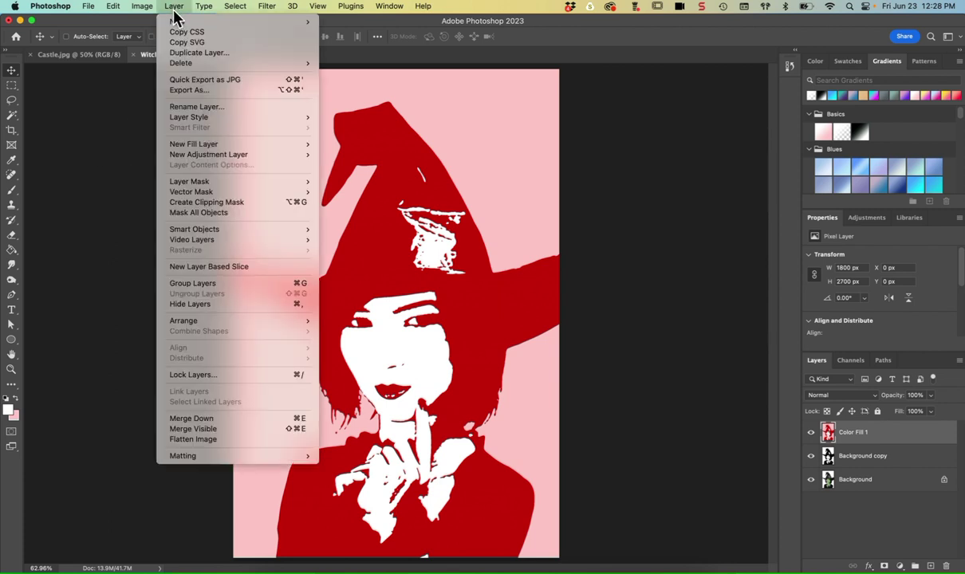
pyautogui.click(198, 52)
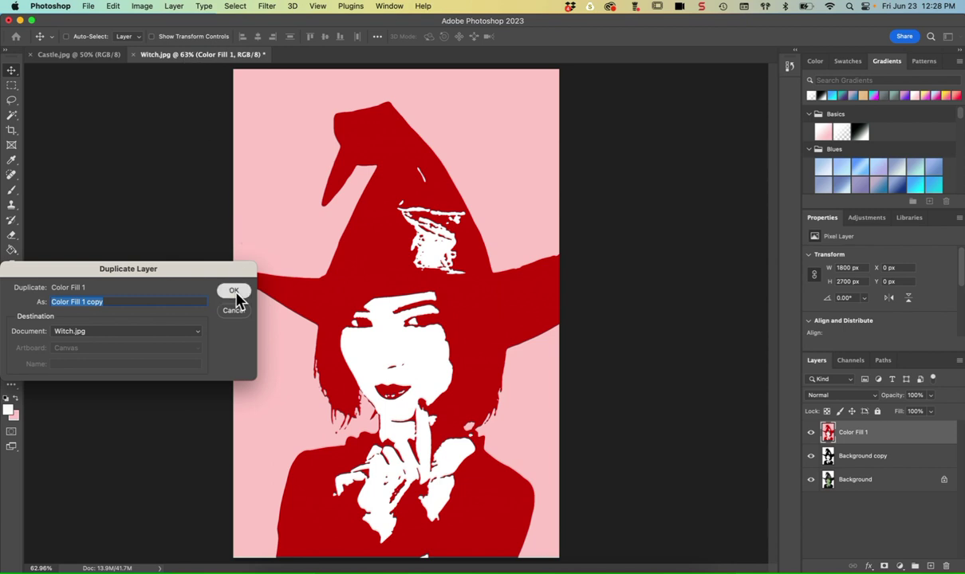
pyautogui.click(232, 290)
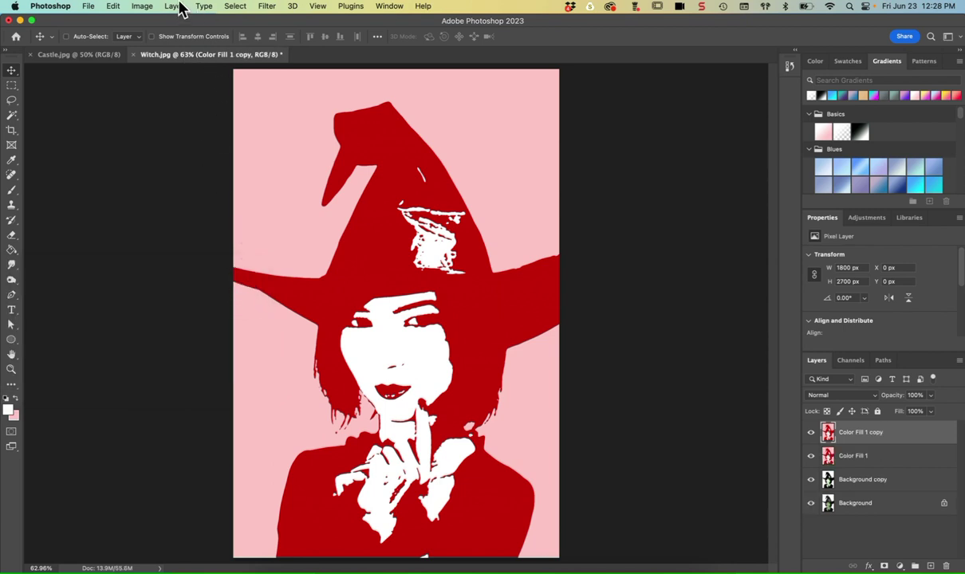
# Scale the duplicated witch layer to 90% in width and height around its centre and apply the transform.
pyautogui.click(173, 6)
pyautogui.click(179, 5)
pyautogui.click(143, 5)
pyautogui.moveTo(118, 5)
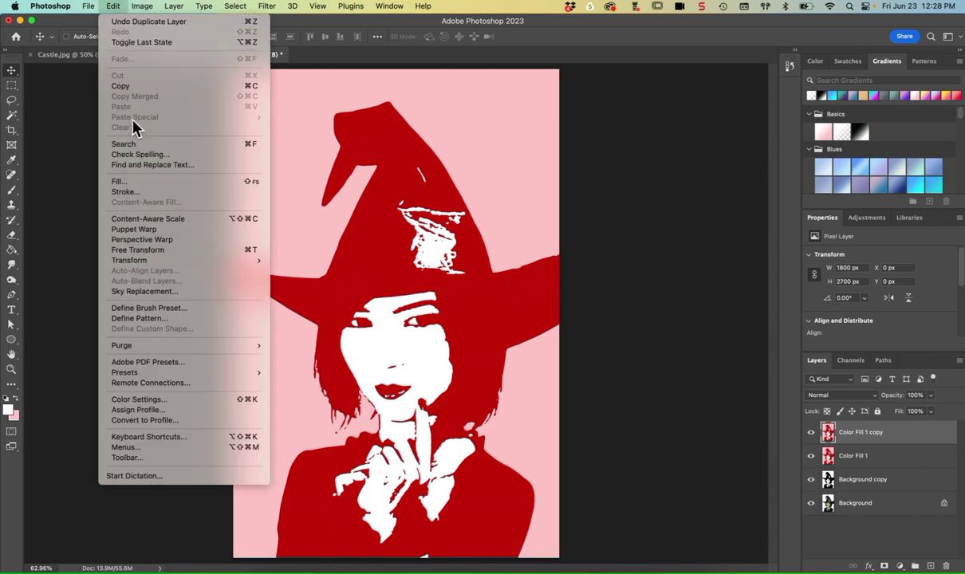
pyautogui.moveTo(164, 266)
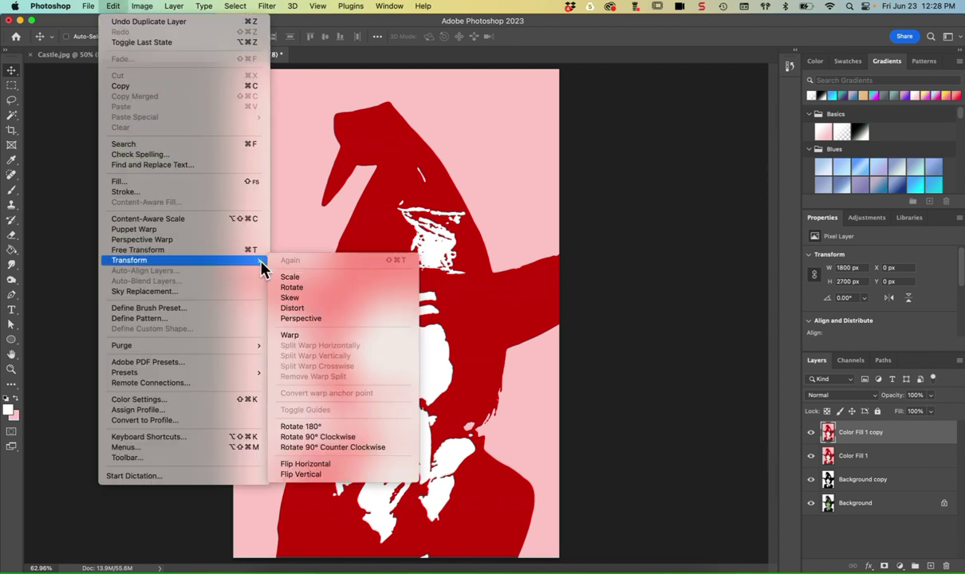
pyautogui.click(310, 278)
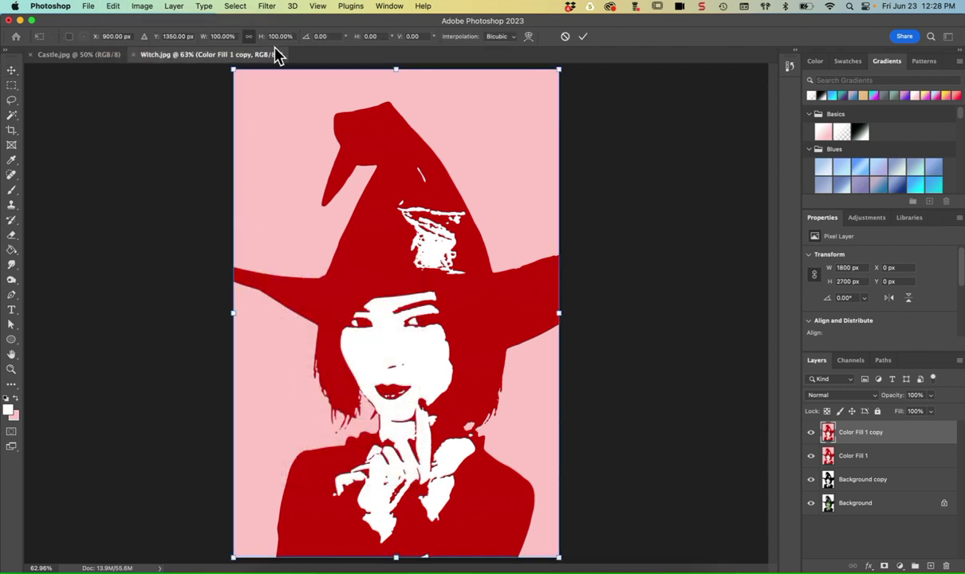
pyautogui.click(202, 36)
pyautogui.write('90')
pyautogui.press('Return')
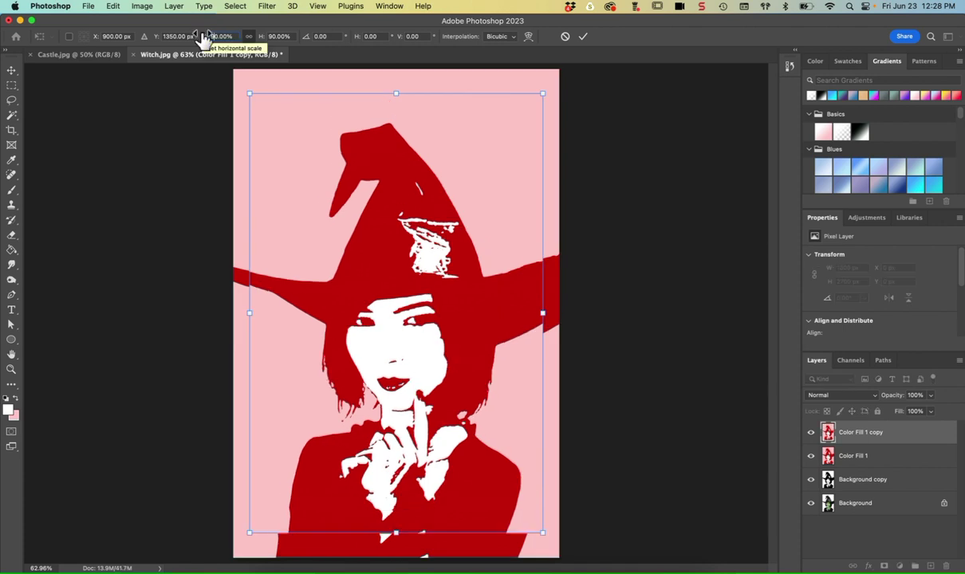
pyautogui.click(11, 72)
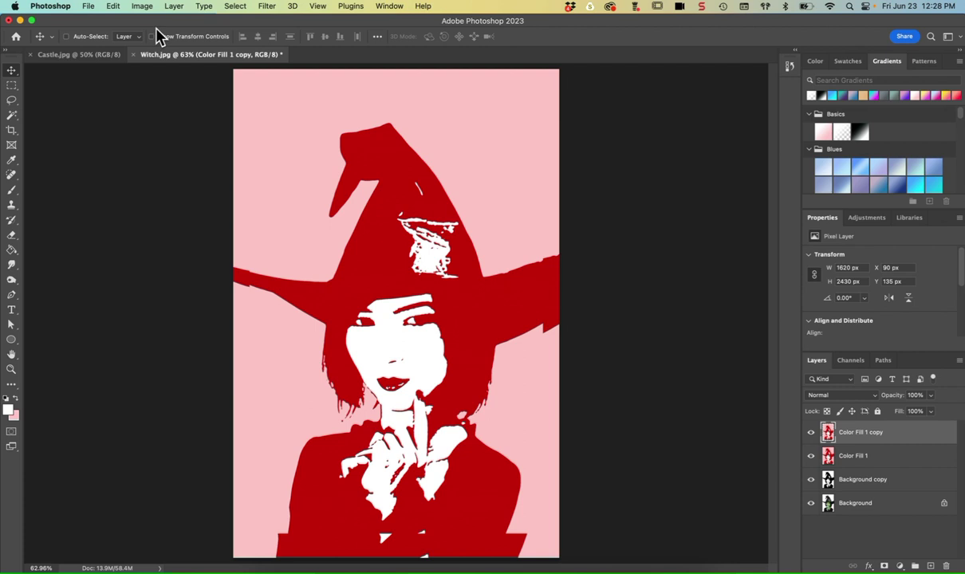
# Duplicate the Color Fill 1 copy layer and scale the new duplicate to 90% in width and height.
pyautogui.click(173, 6)
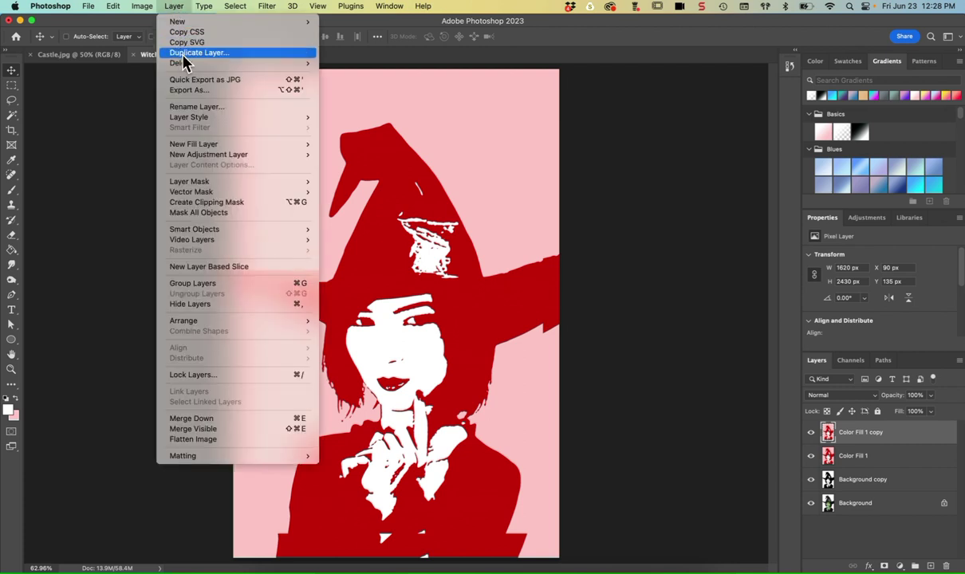
pyautogui.click(184, 53)
pyautogui.click(231, 291)
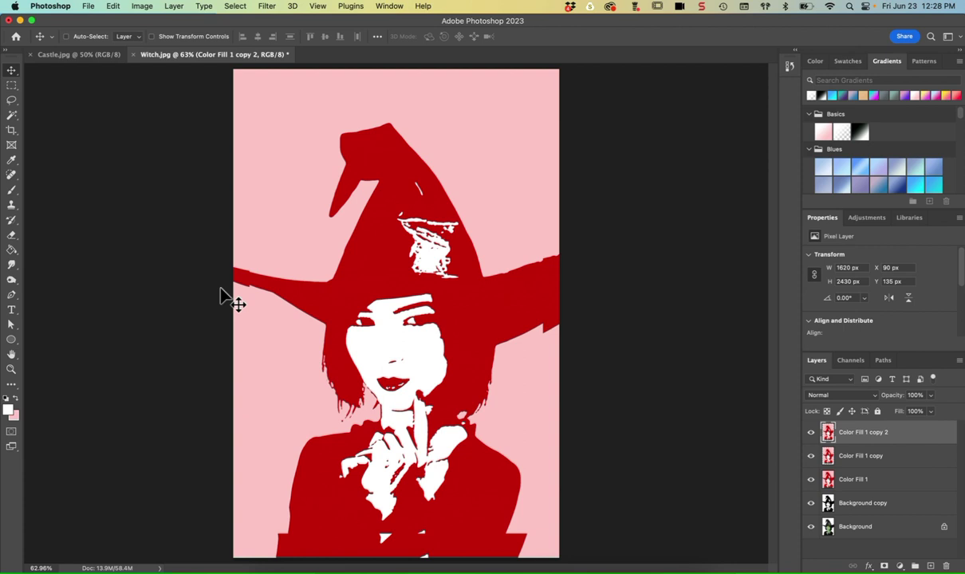
pyautogui.press('super+t')
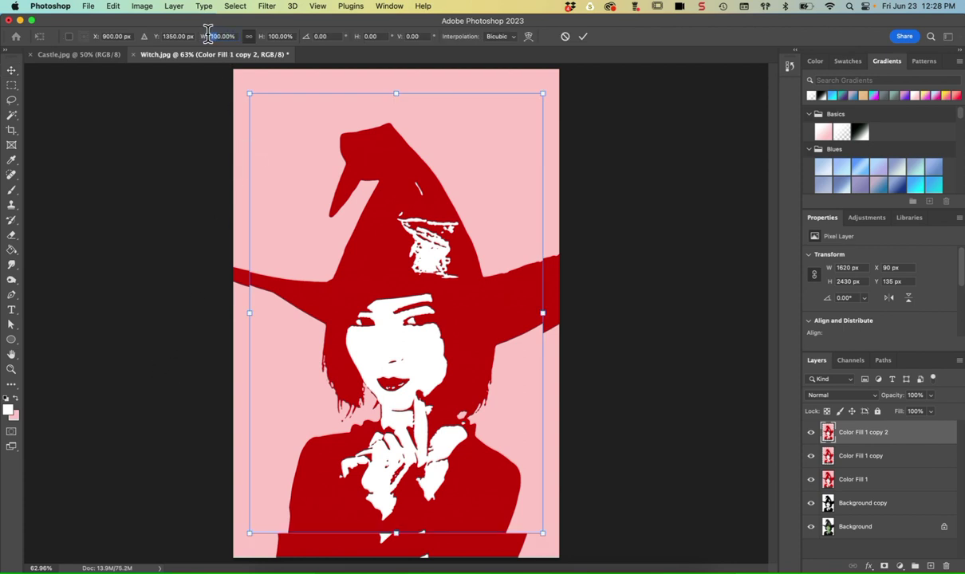
pyautogui.write('90')
pyautogui.press('Return')
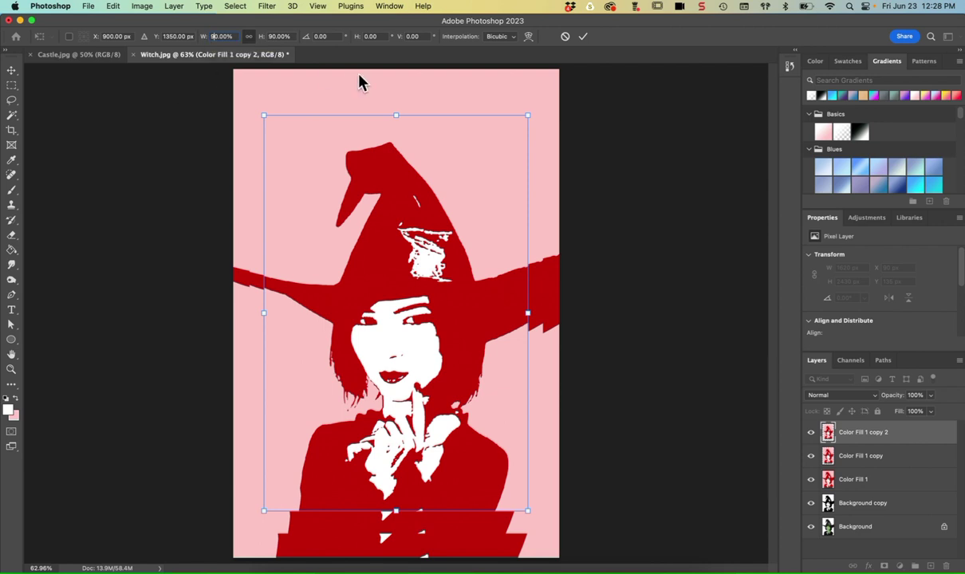
pyautogui.click(583, 36)
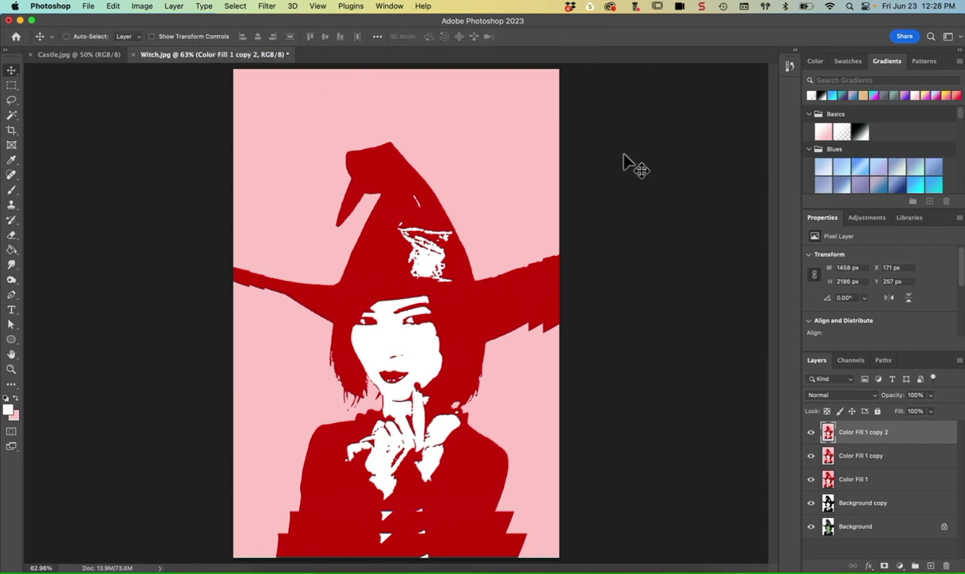
# Duplicate the Color Fill 1 copy 2 layer and scale the new duplicate to 90% in width and height.
pyautogui.click(173, 7)
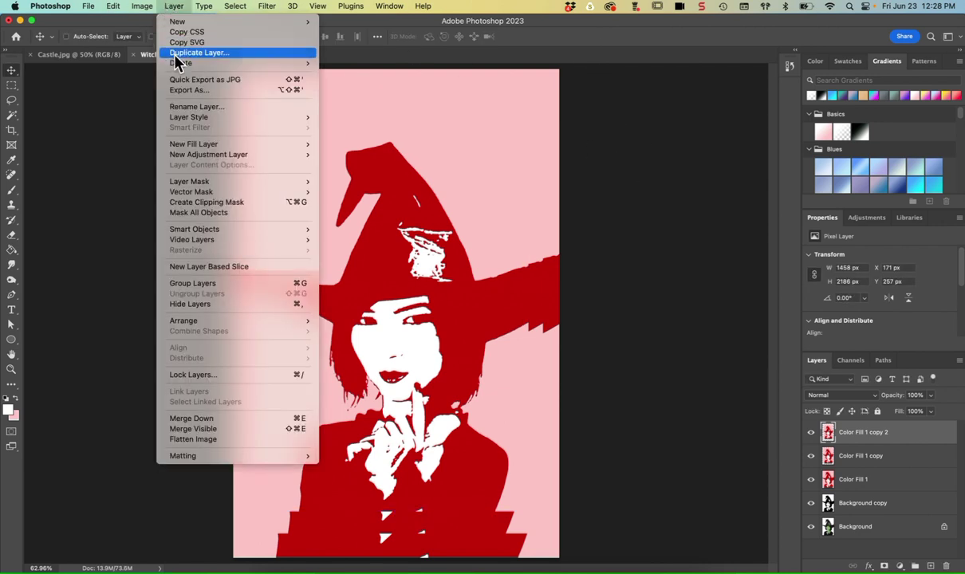
pyautogui.click(164, 50)
pyautogui.press('Return')
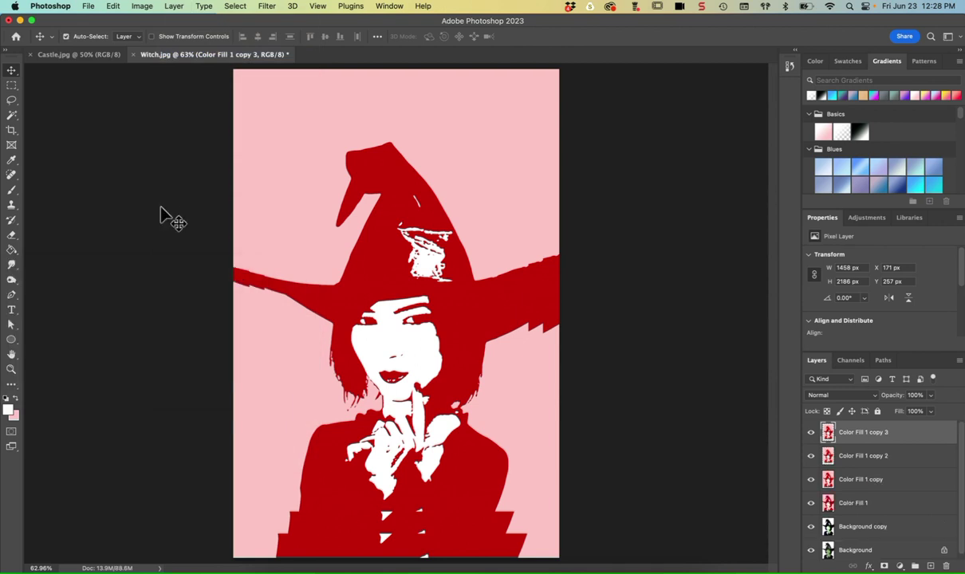
pyautogui.hotkey('ctrl', 't')
pyautogui.click(204, 38)
pyautogui.write('90')
pyautogui.press('Return')
pyautogui.press('Return')
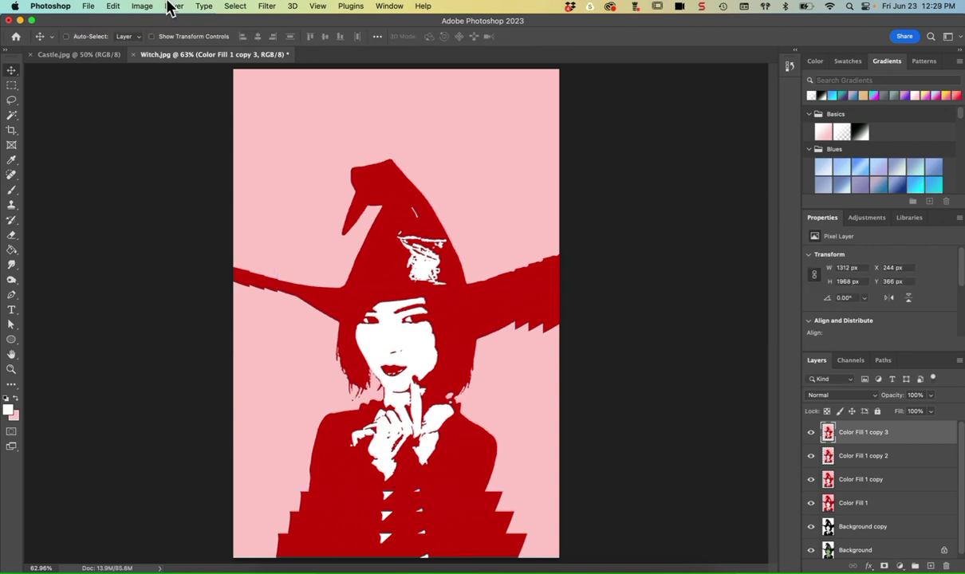
# Duplicate the Color Fill 1 copy 3 layer and scale the new duplicate to 90% in width and height.
pyautogui.click(171, 7)
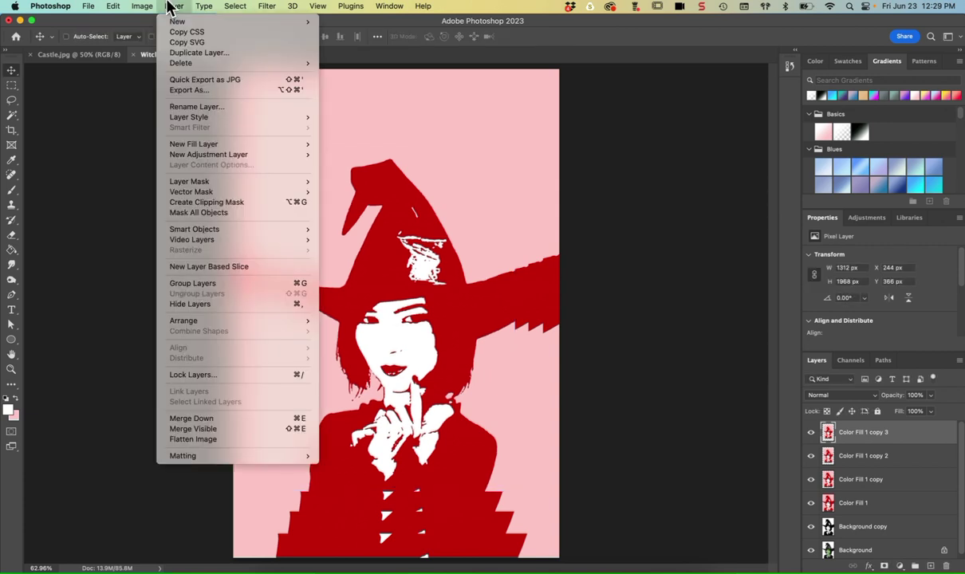
pyautogui.click(192, 52)
pyautogui.press('Return')
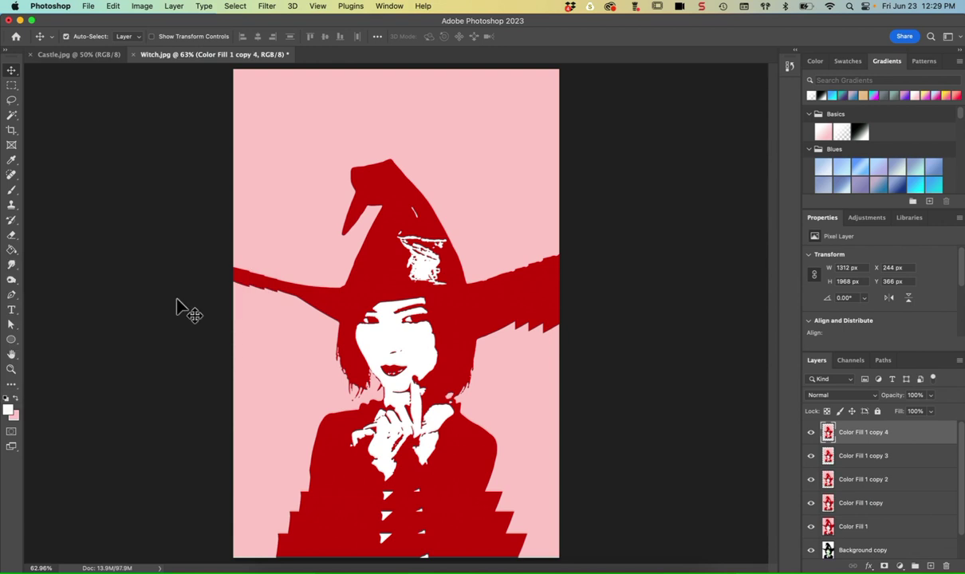
pyautogui.press('super+t')
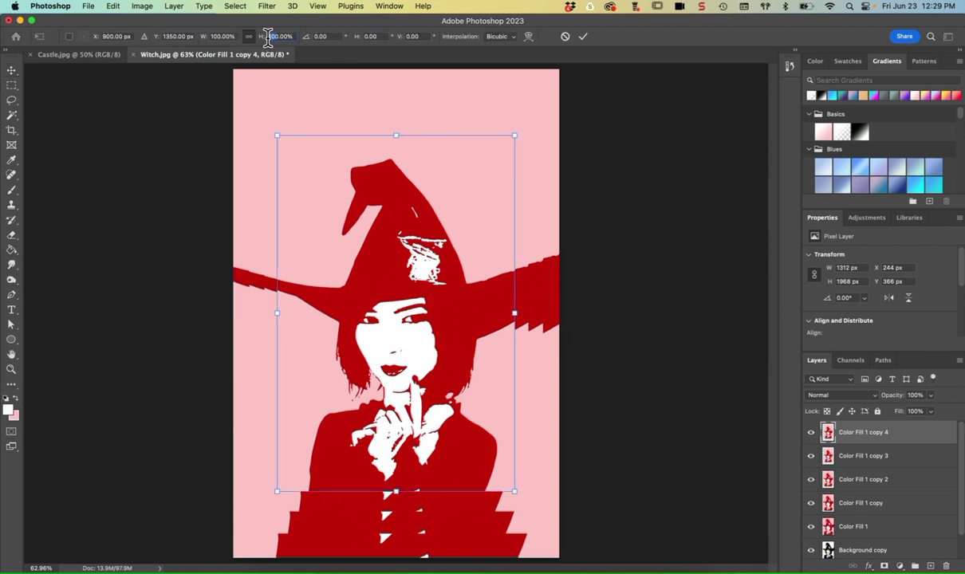
pyautogui.write('90')
pyautogui.press('Return')
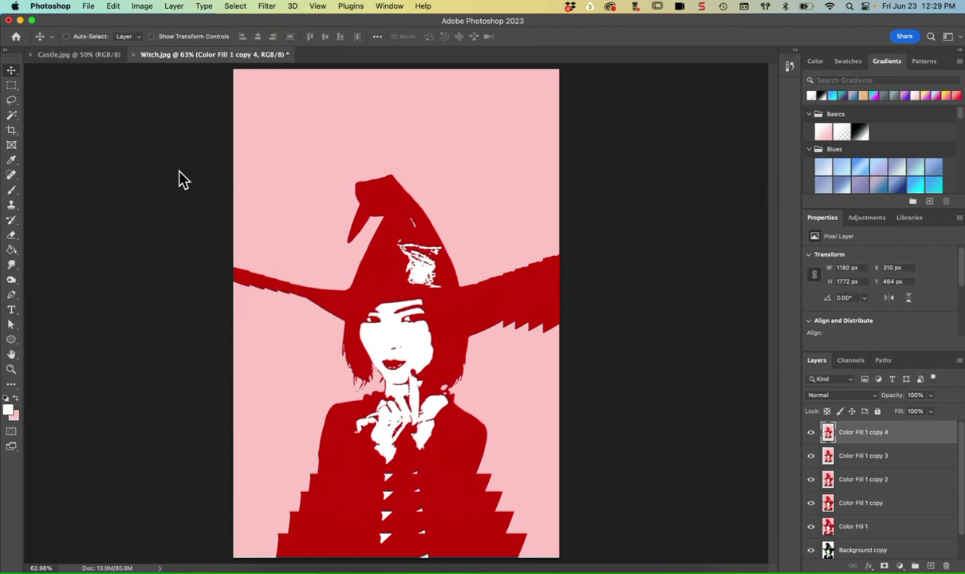
# Duplicate the Color Fill 1 copy 4 layer and scale the new duplicate to 90% in width and height.
pyautogui.click(172, 6)
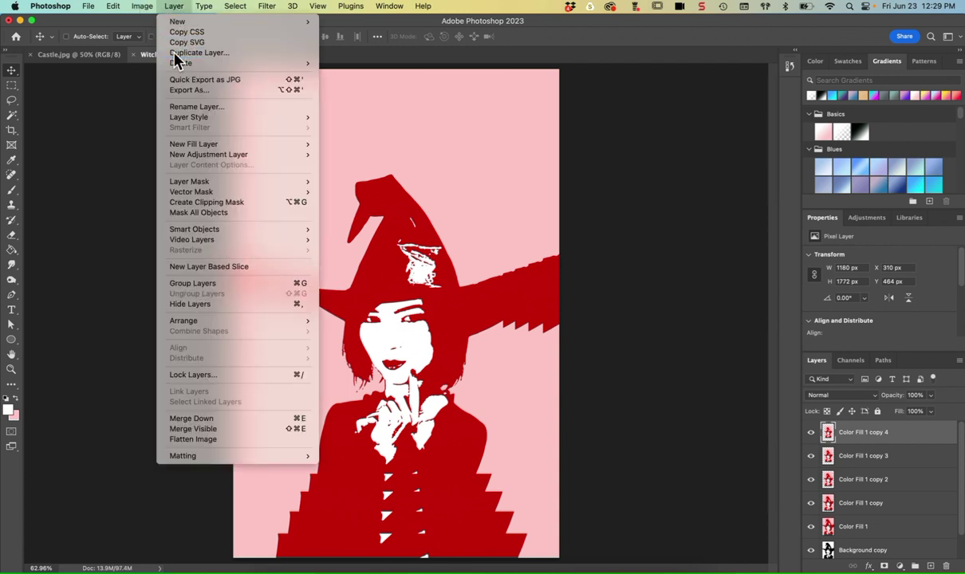
pyautogui.click(176, 53)
pyautogui.click(234, 292)
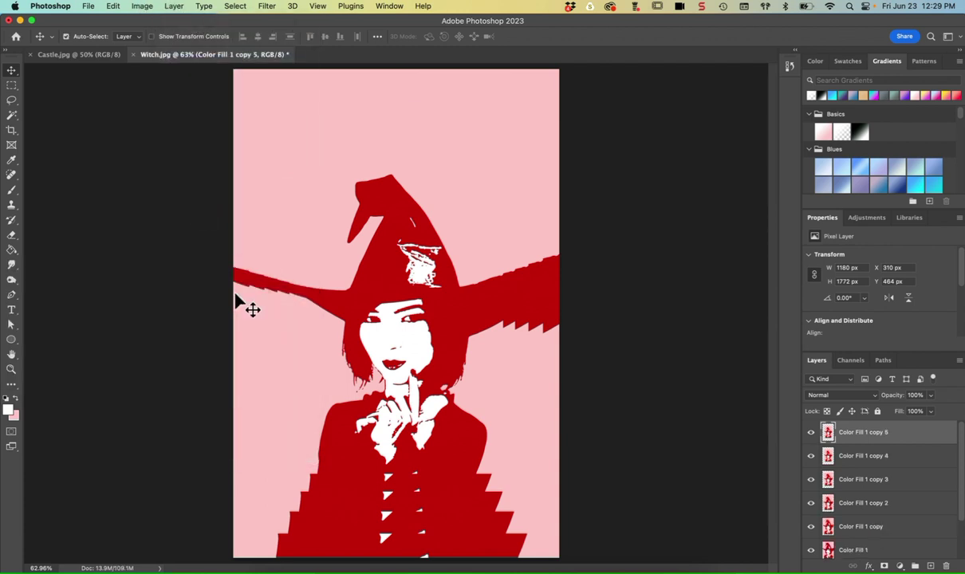
pyautogui.press('super+t')
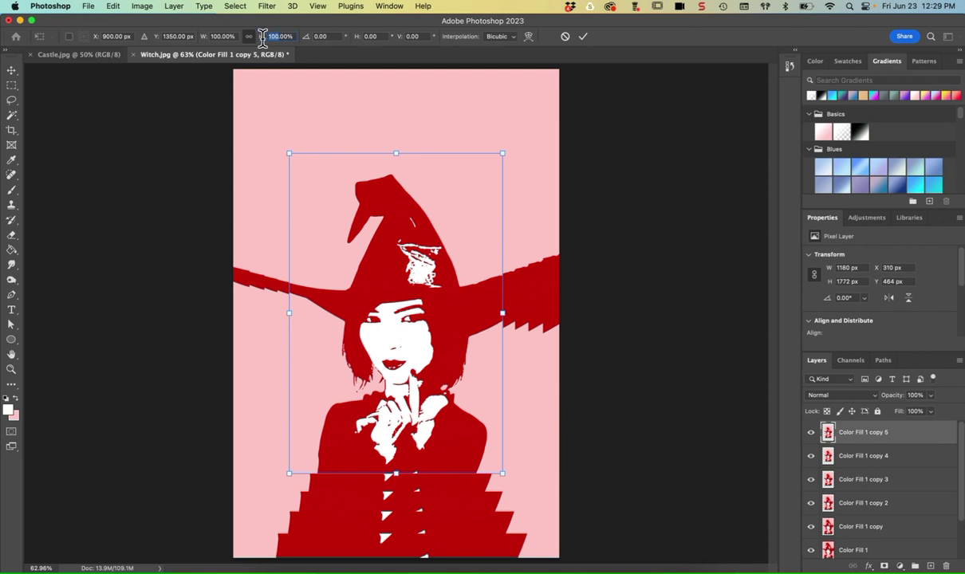
pyautogui.write('90')
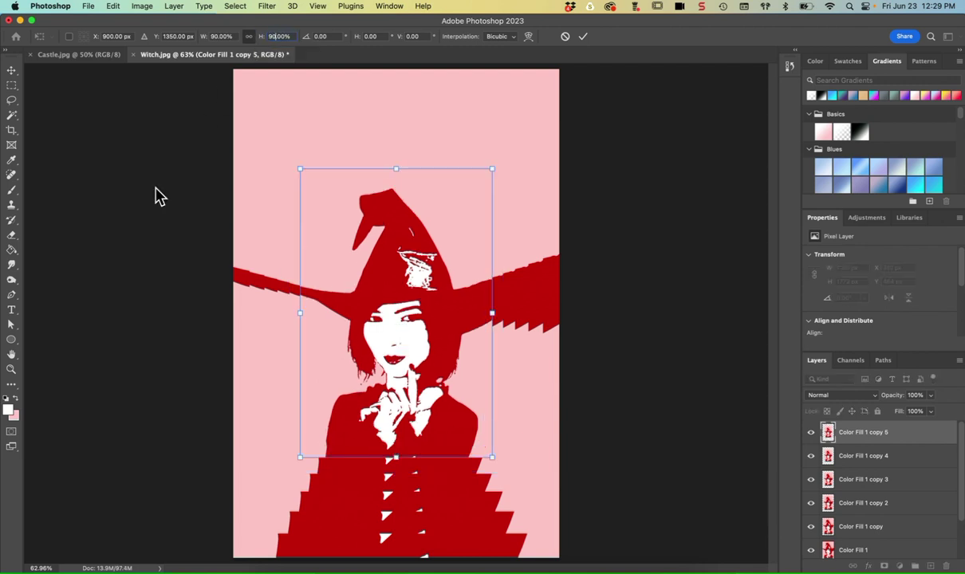
pyautogui.press('Return')
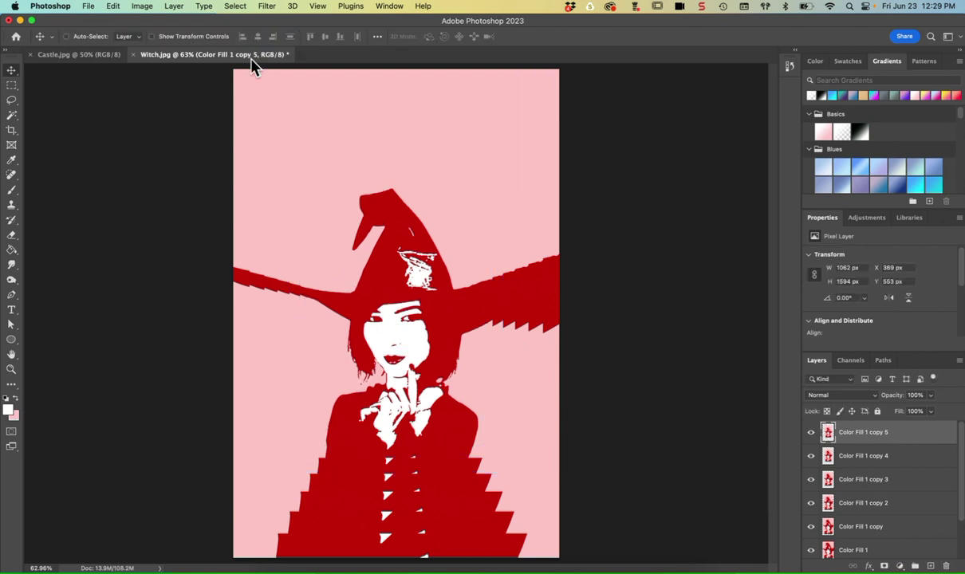
# Duplicate the Color Fill 1 copy 5 layer and scale the new duplicate to 90% in width and height.
pyautogui.click(181, 7)
pyautogui.click(179, 52)
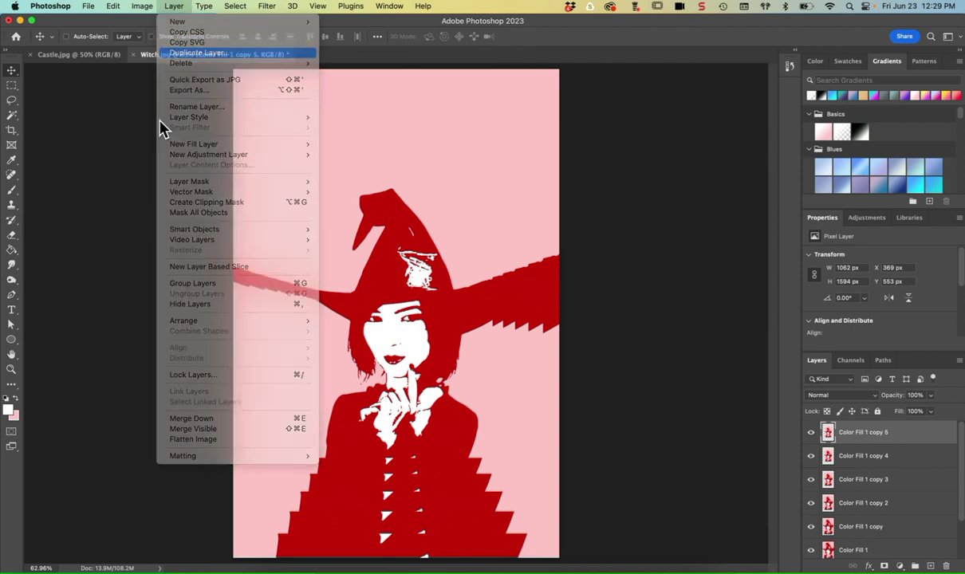
pyautogui.press('Return')
pyautogui.press('super+t')
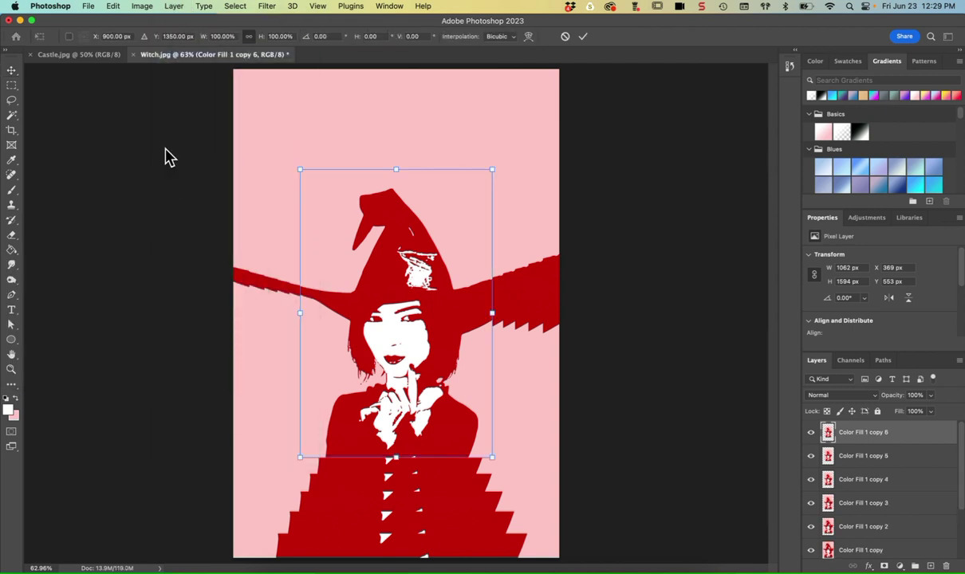
pyautogui.click(203, 38)
pyautogui.write('90')
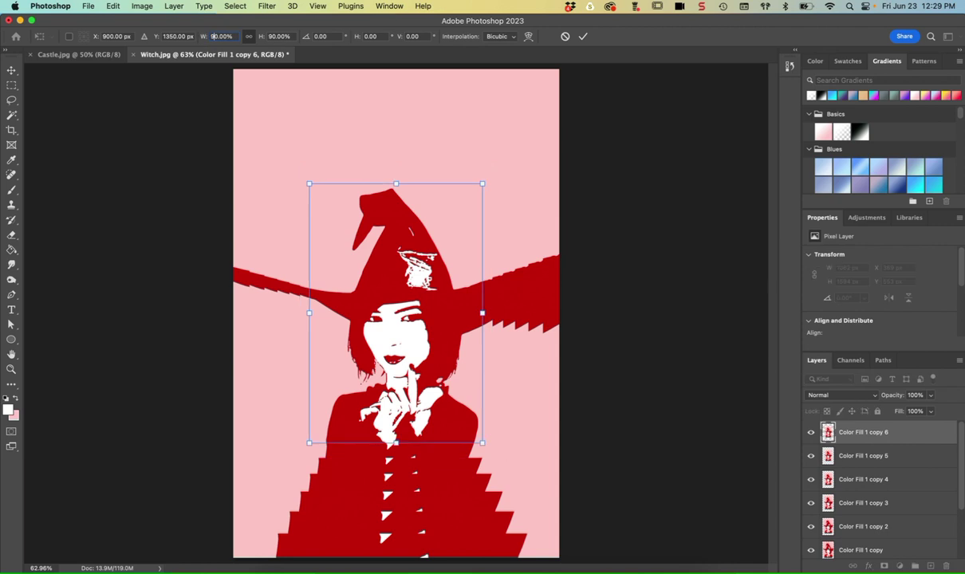
pyautogui.press('Return')
pyautogui.press('Return')
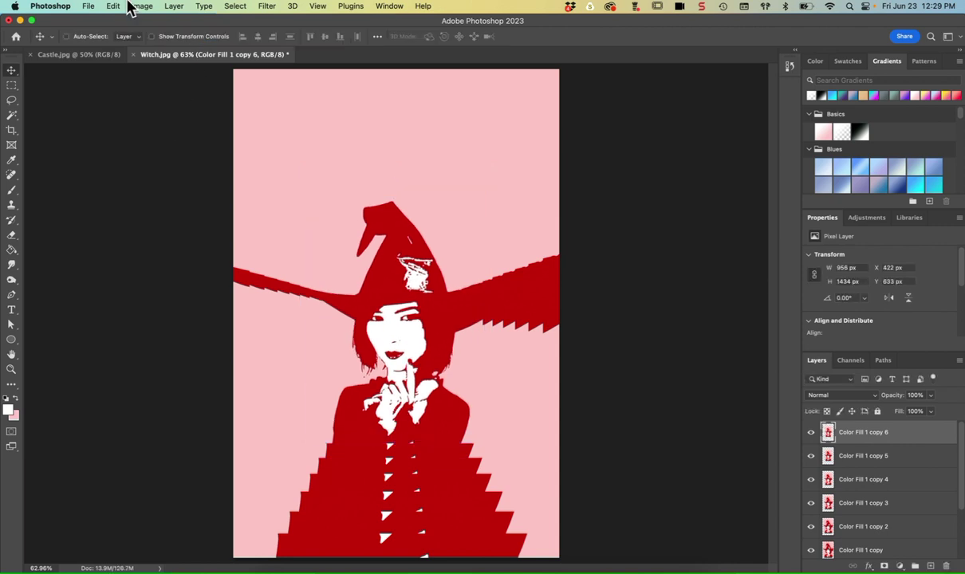
# Duplicate the Color Fill 1 copy 6 layer and scale the new duplicate to 90% in width and height.
pyautogui.click(171, 6)
pyautogui.click(192, 53)
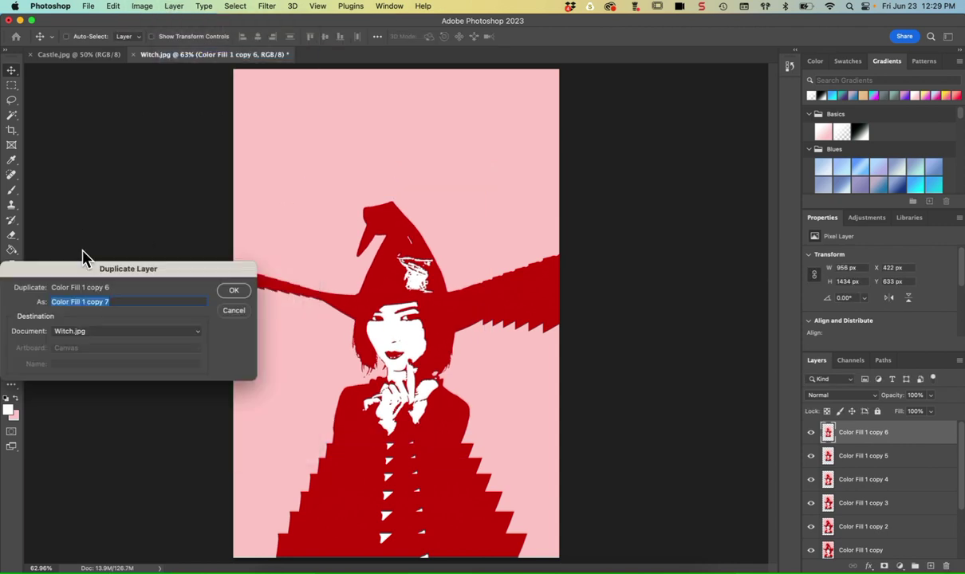
pyautogui.press('Return')
pyautogui.press('super+t')
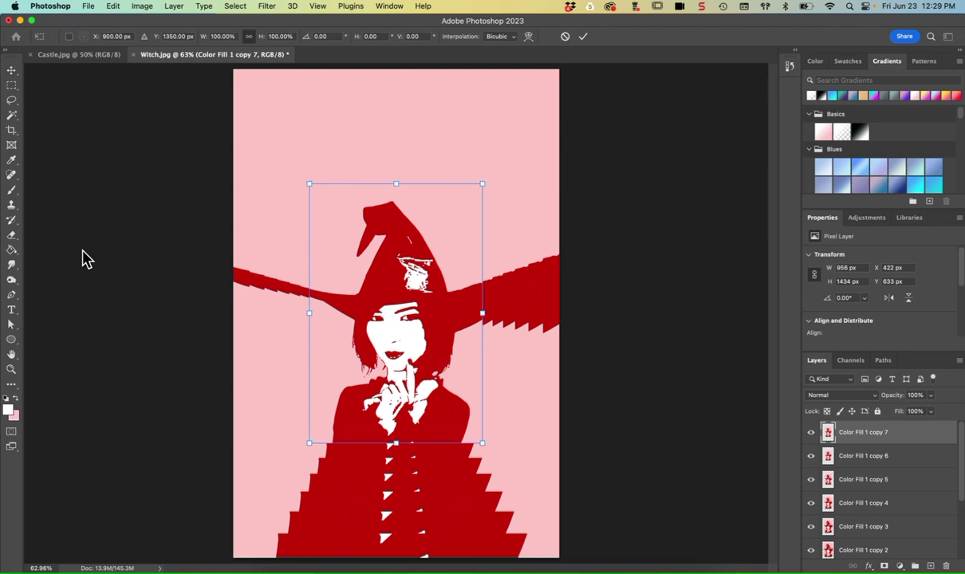
pyautogui.click(219, 37)
pyautogui.write('90')
pyautogui.press('Return')
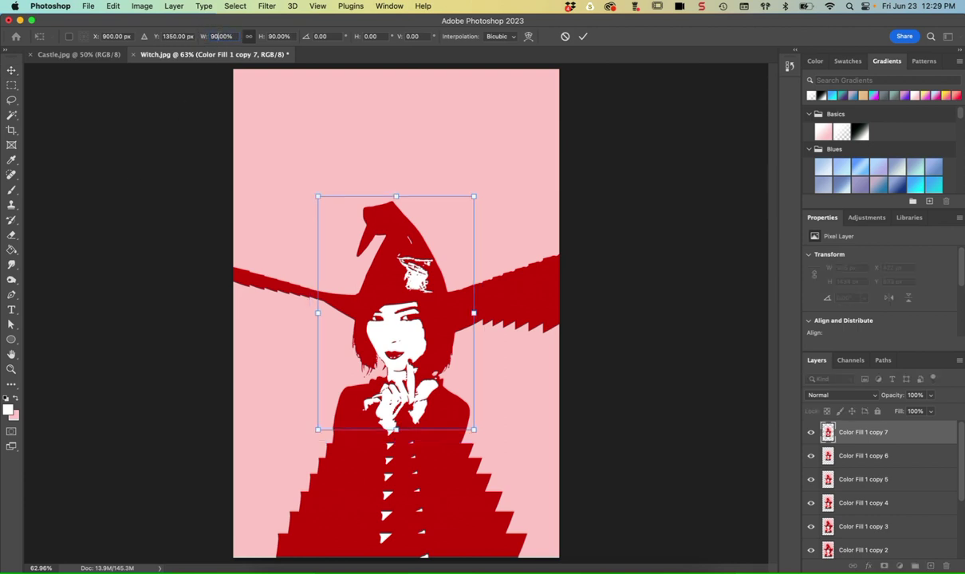
pyautogui.press('Return')
pyautogui.press('Return')
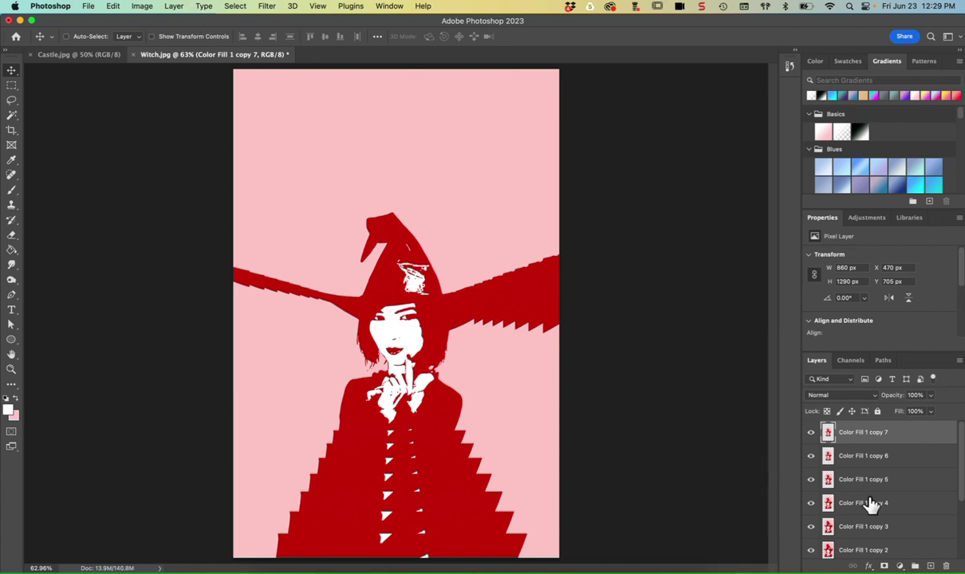
pyautogui.scroll(-4, 868, 503)
pyautogui.scroll(3, 871, 504)
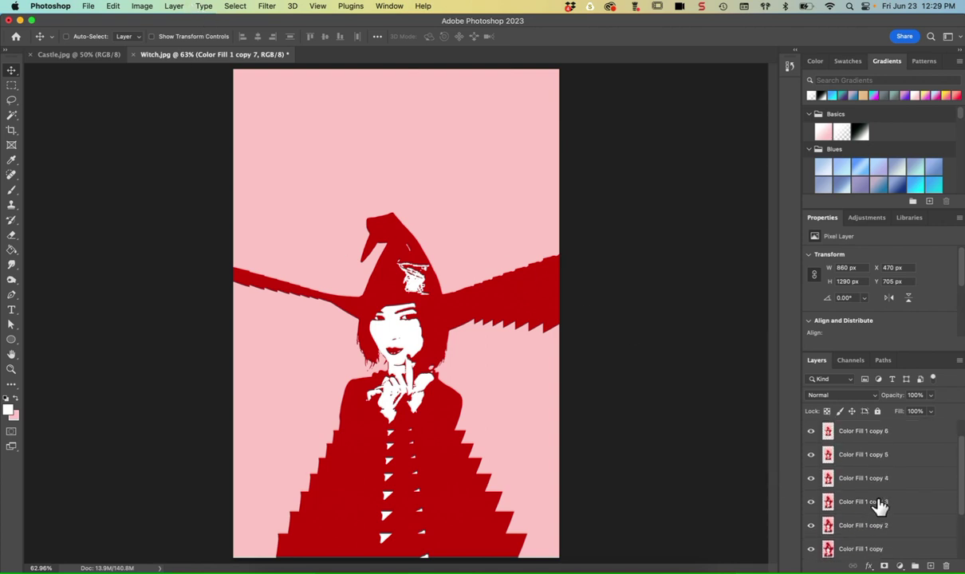
pyautogui.scroll(1, 879, 460)
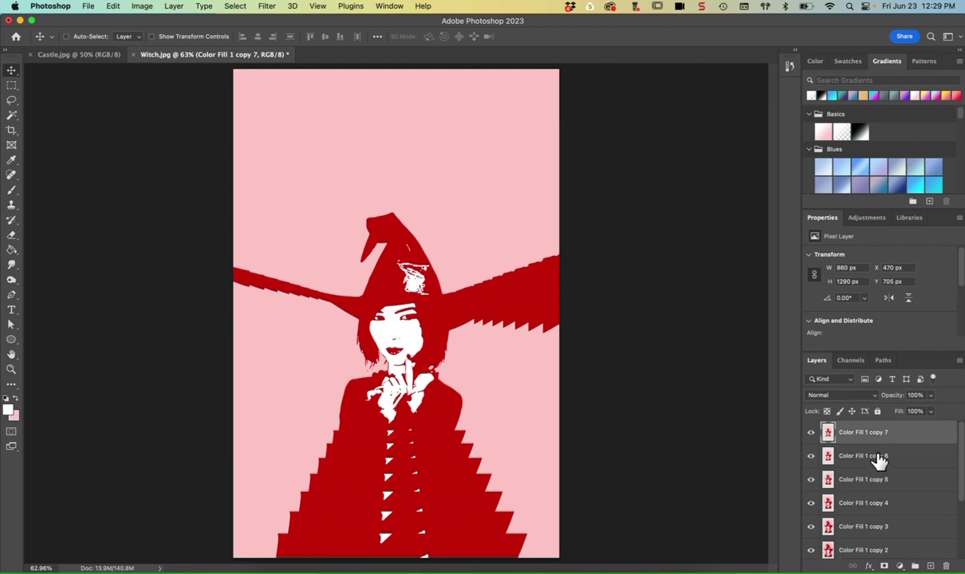
# Duplicate the Color Fill 1 copy 7 layer and scale the new duplicate to 90% in width and height.
pyautogui.click(169, 5)
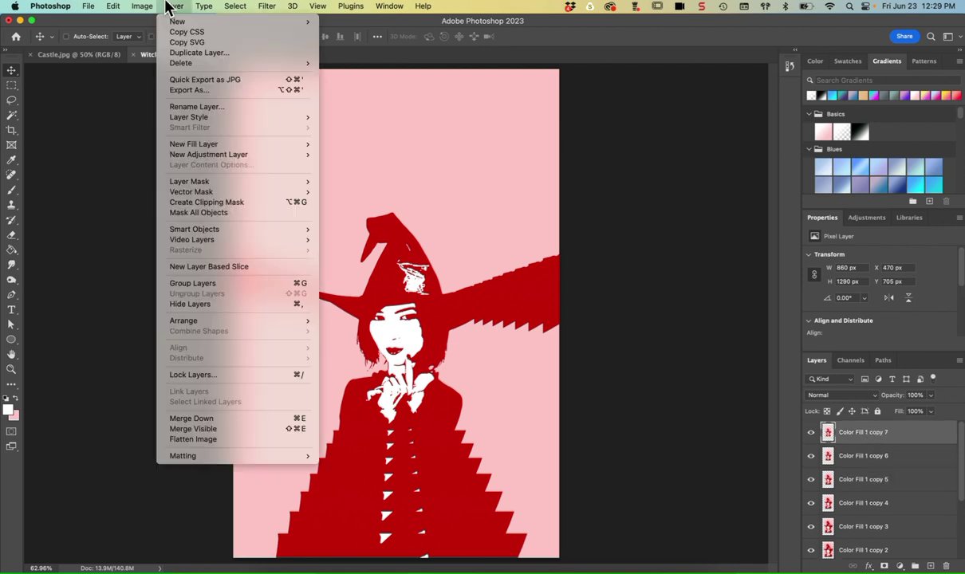
pyautogui.click(183, 52)
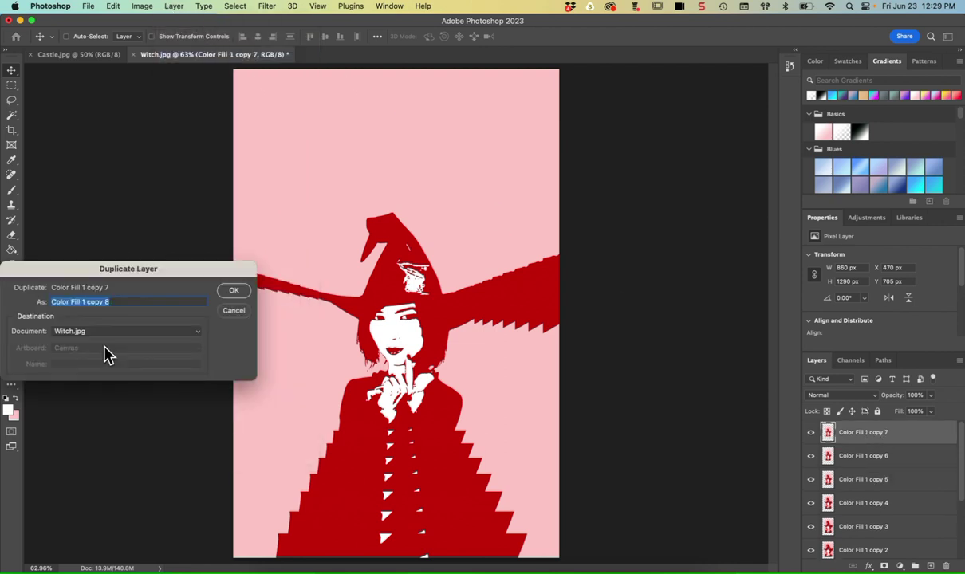
pyautogui.press('Return')
pyautogui.press('super+t')
pyautogui.doubleClick(219, 36)
pyautogui.write('90')
pyautogui.press('Return')
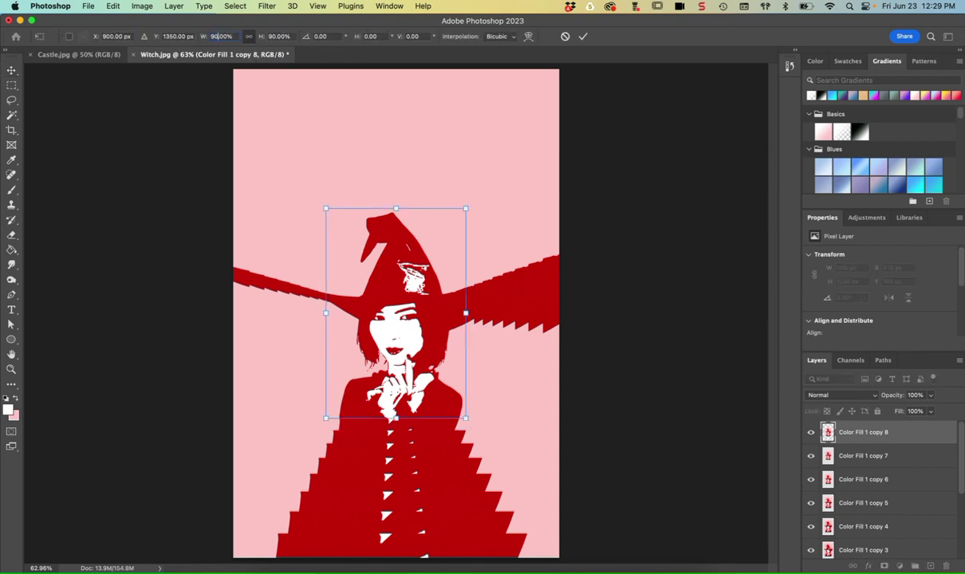
pyautogui.press('Return')
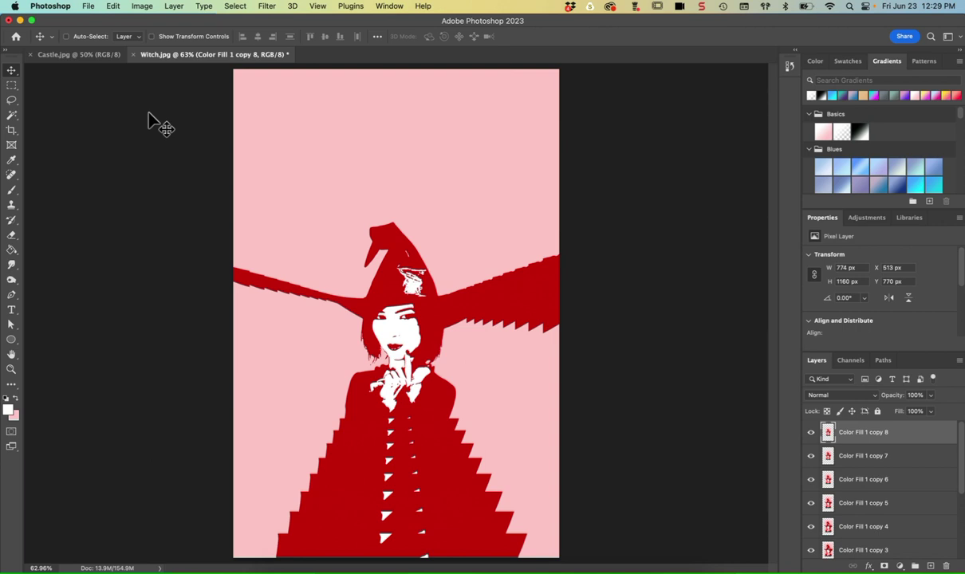
# In the Castle.jpg document, select the whole castle with the Object Selection tool.
pyautogui.click(80, 55)
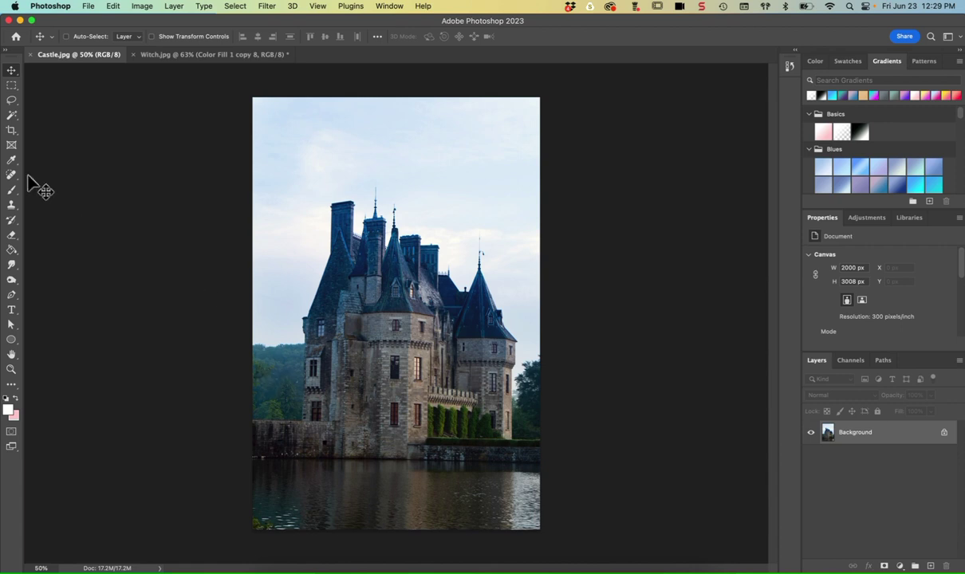
pyautogui.click(13, 100)
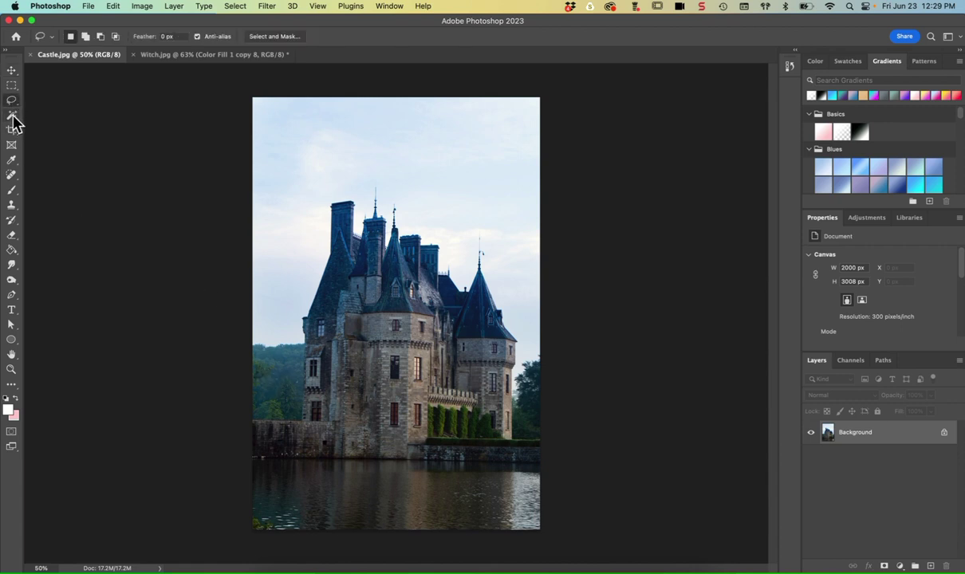
pyautogui.click(12, 116)
pyautogui.click(48, 115)
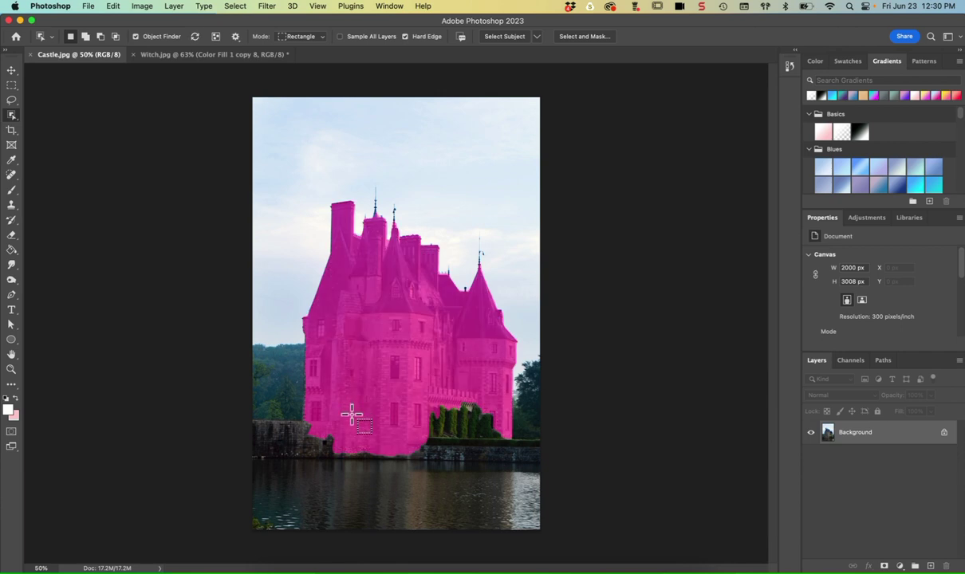
pyautogui.moveTo(353, 414); pyautogui.dragTo(366, 422)
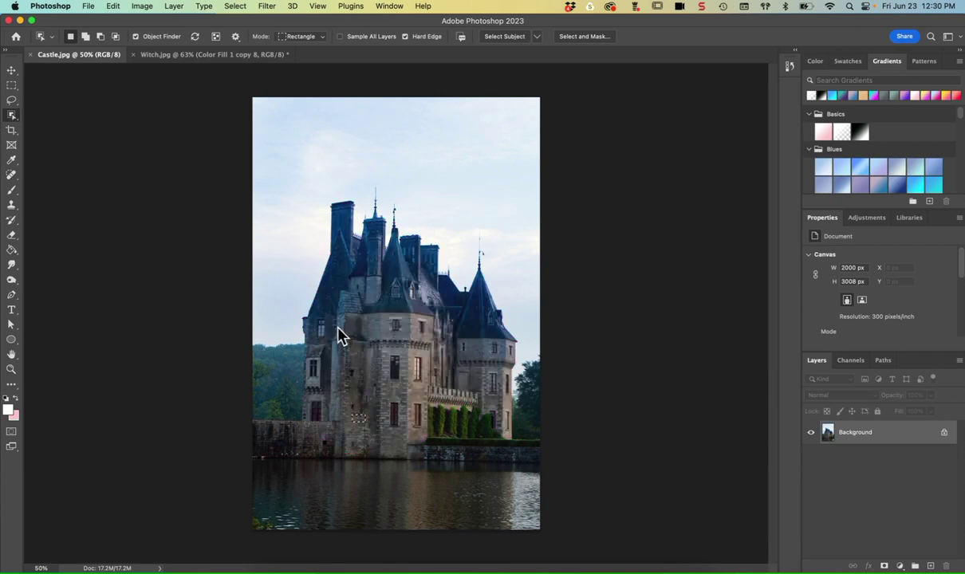
pyautogui.click(491, 230)
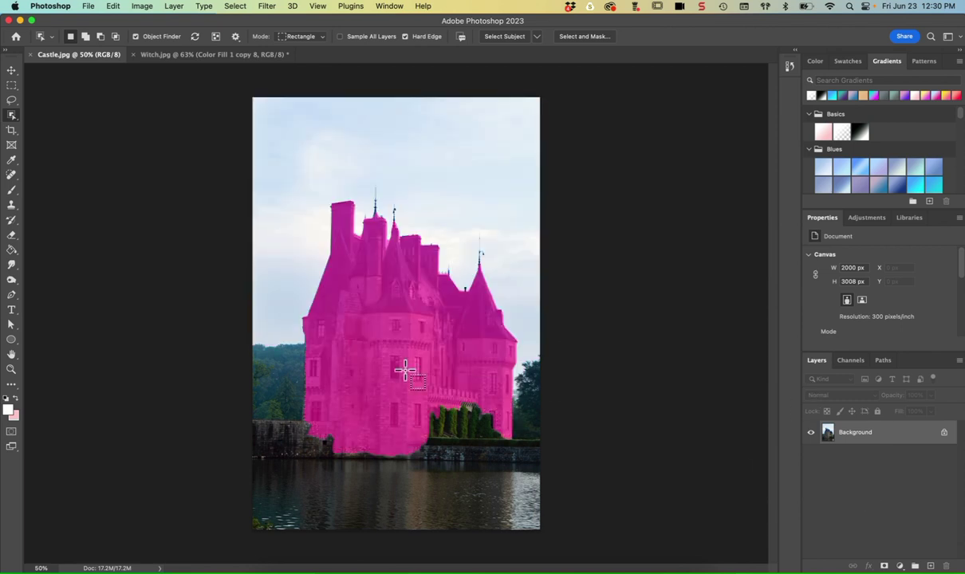
pyautogui.click(395, 398)
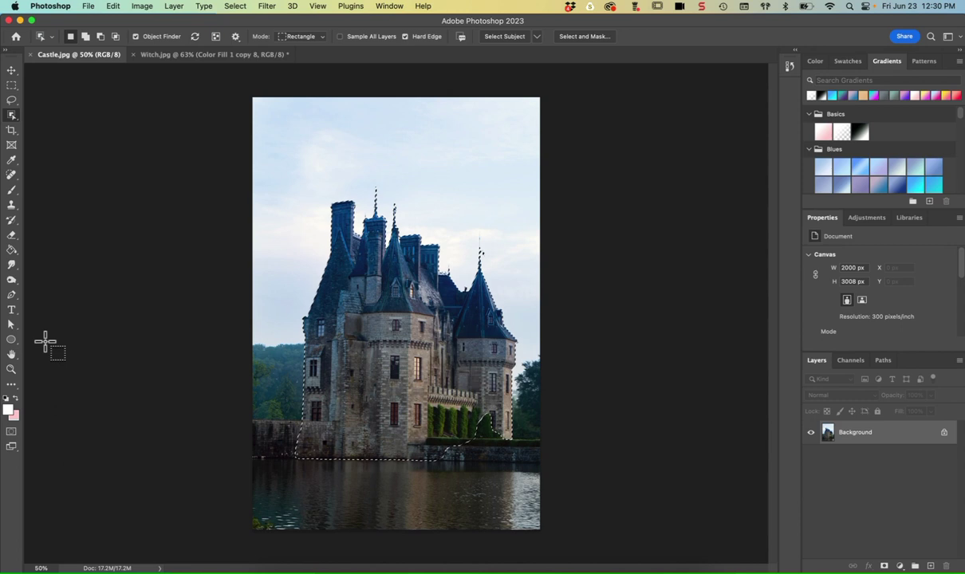
# Add a new layer above the Background and fill the castle selection on it with hot pink #ff0099.
pyautogui.press('super+j')
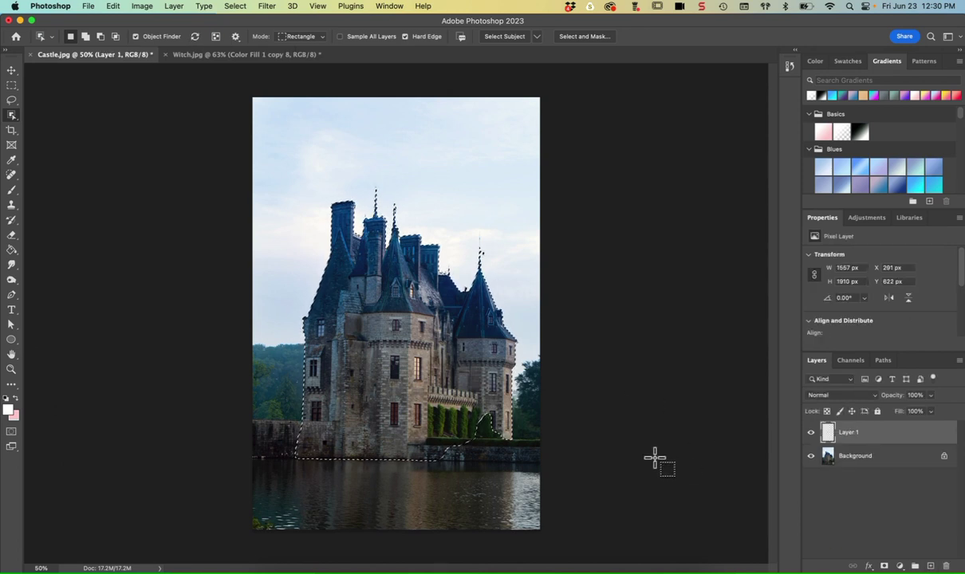
pyautogui.click(8, 412)
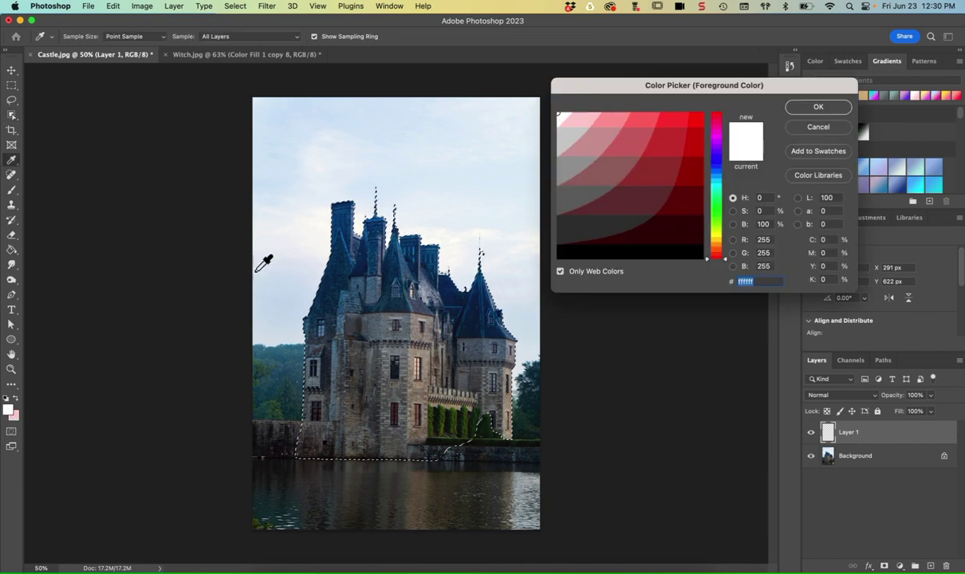
pyautogui.click(720, 142)
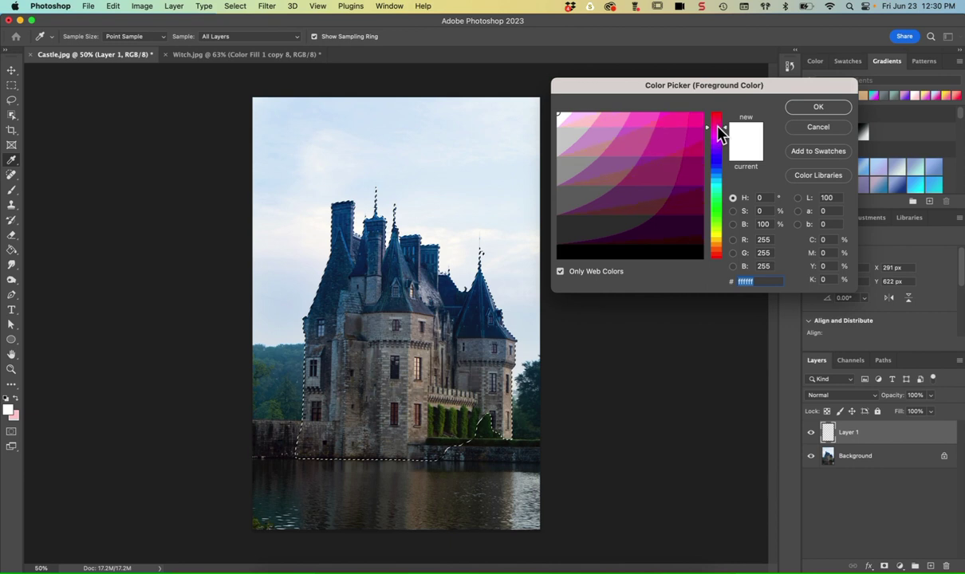
pyautogui.click(699, 152)
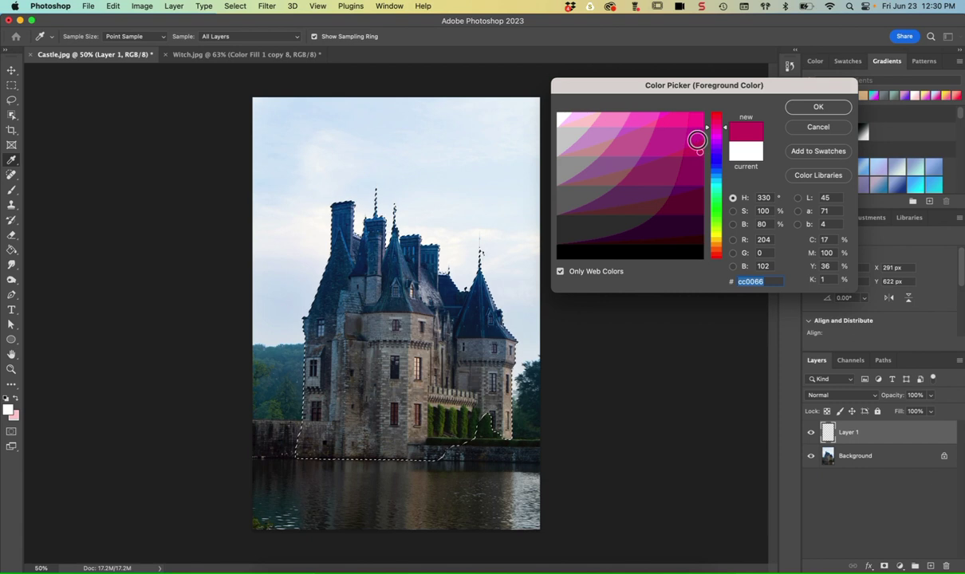
pyautogui.click(698, 125)
pyautogui.click(698, 133)
pyautogui.click(698, 123)
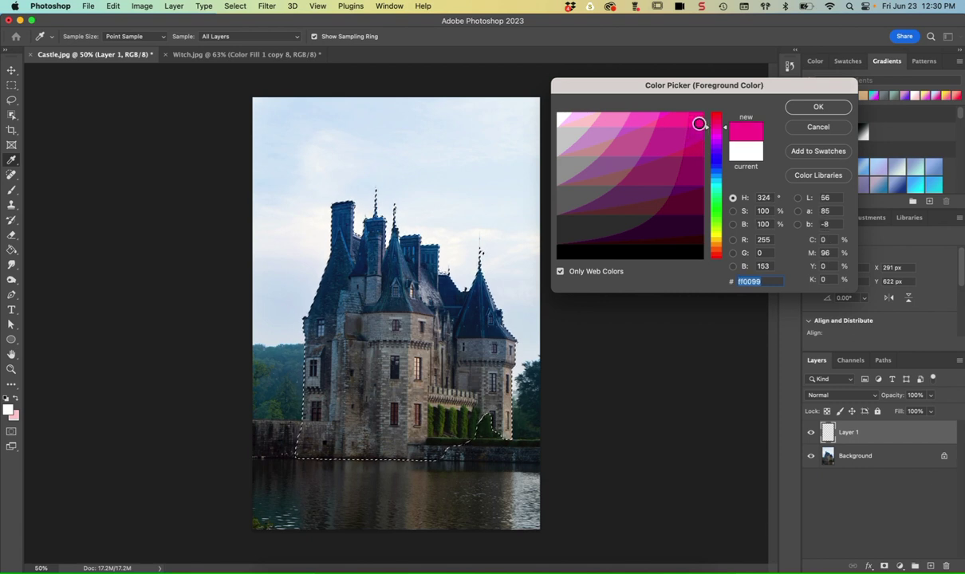
pyautogui.click(796, 110)
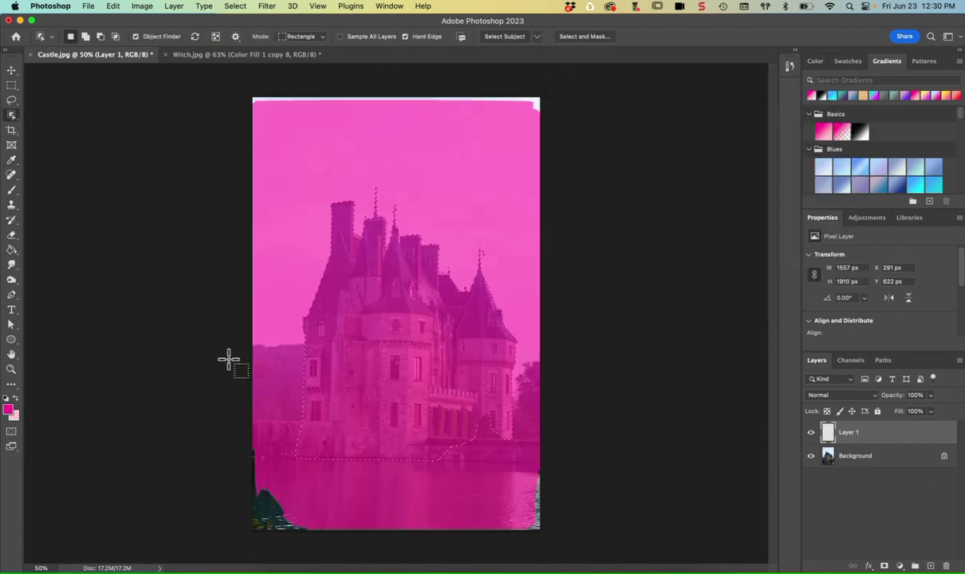
pyautogui.press('g')
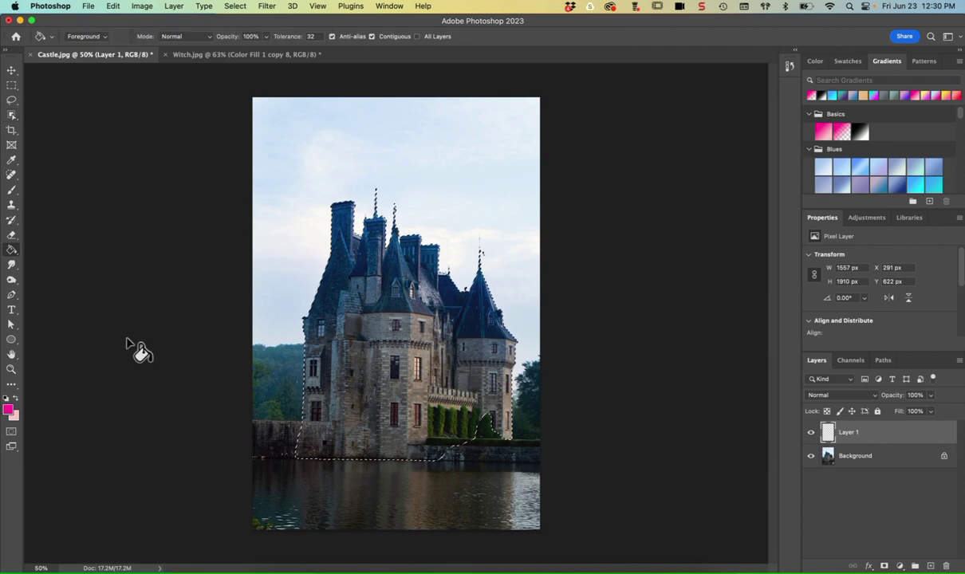
pyautogui.click(363, 327)
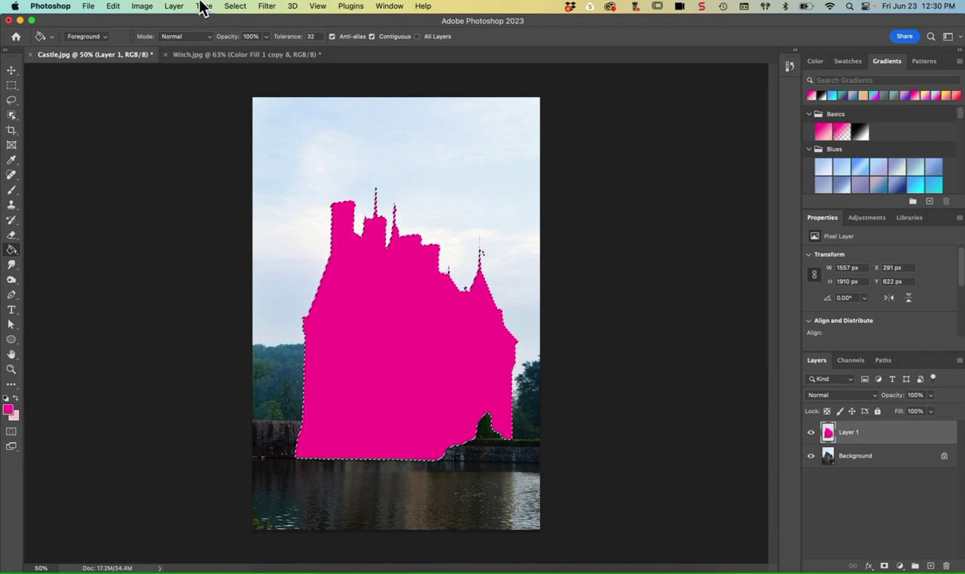
# Invert the castle selection and set the background color to a bright, saturated blue.
pyautogui.click(146, 7)
pyautogui.moveTo(242, 6)
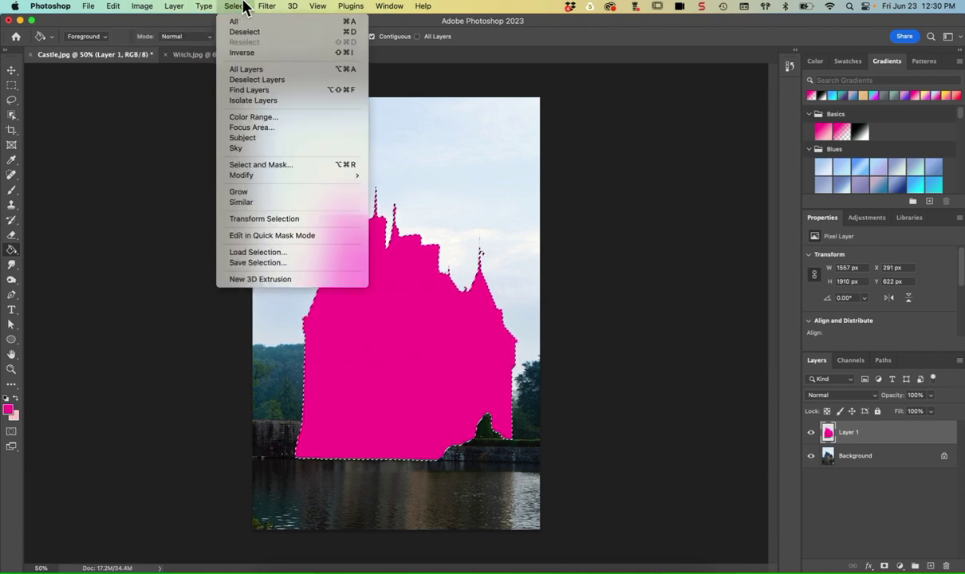
pyautogui.click(244, 53)
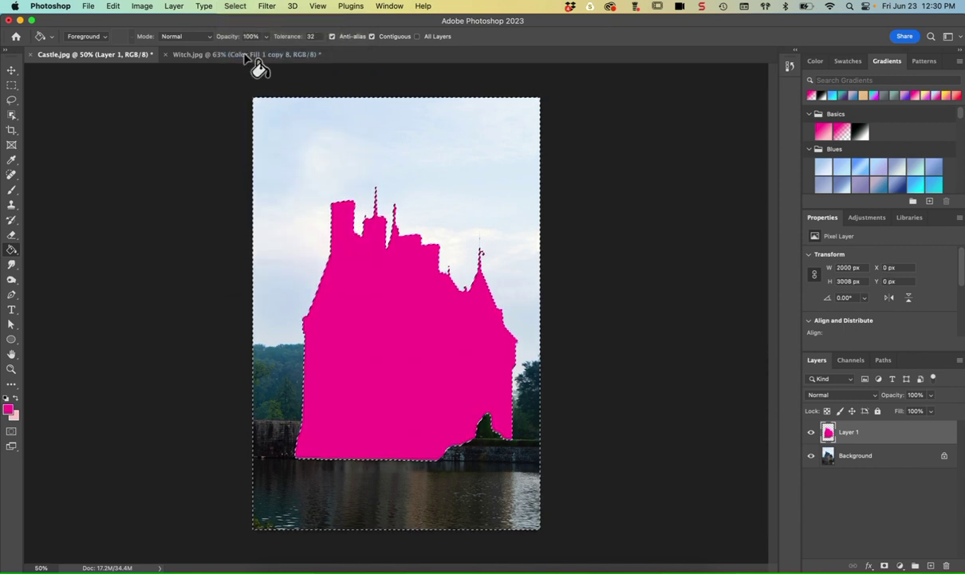
pyautogui.click(15, 417)
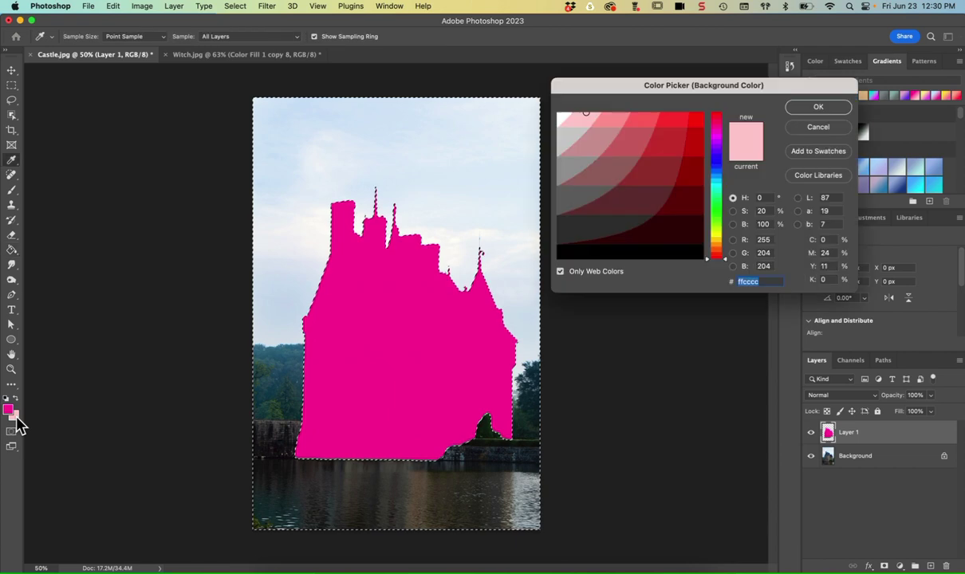
pyautogui.moveTo(716, 203); pyautogui.dragTo(716, 176)
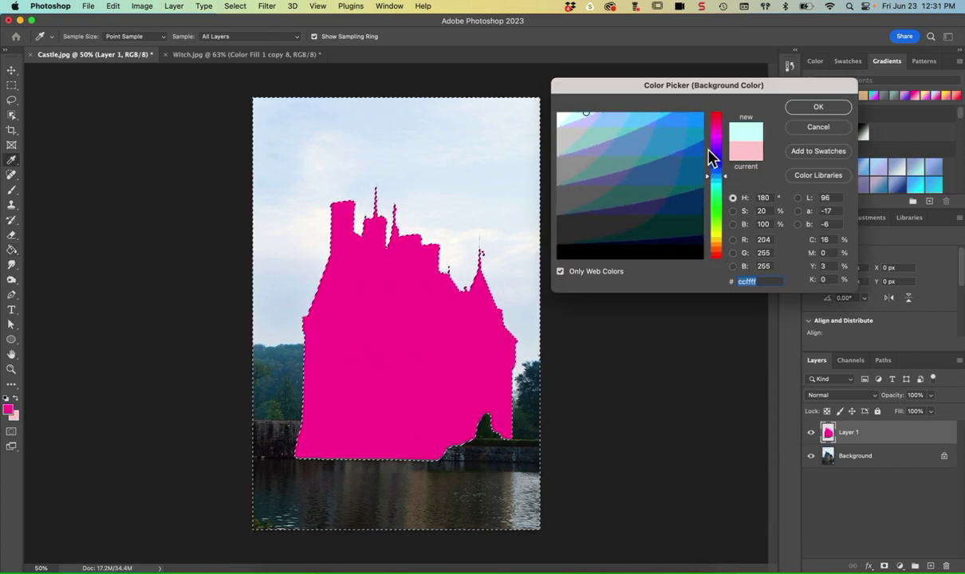
pyautogui.click(701, 118)
pyautogui.click(791, 113)
pyautogui.press('g')
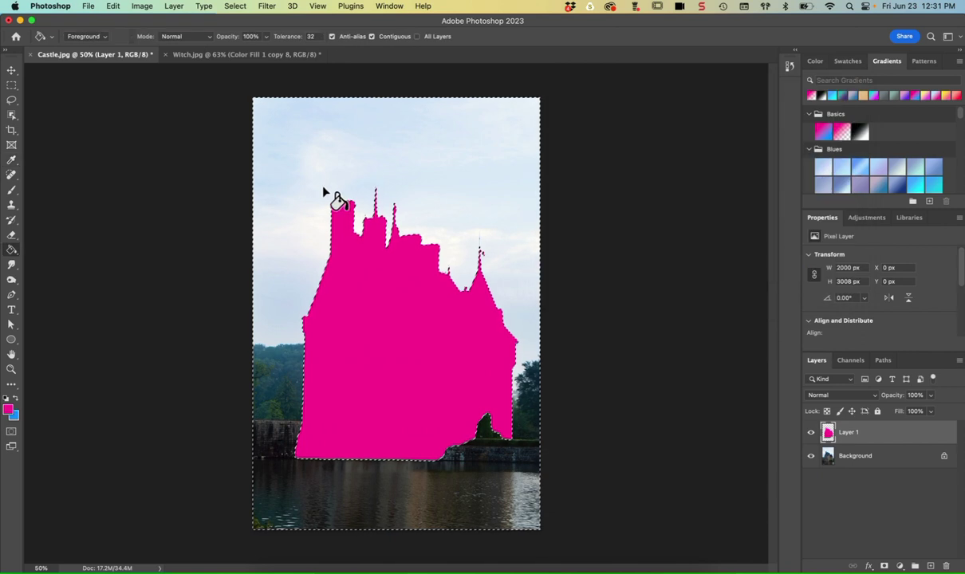
# Fill the selected area around the pink castle with the bright blue and deselect.
pyautogui.click(289, 152)
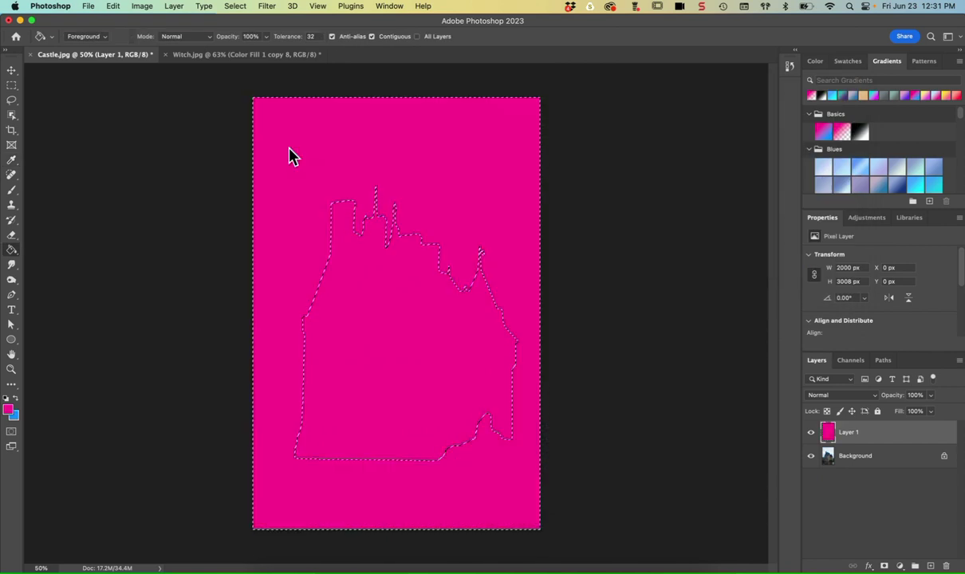
pyautogui.press('super+z')
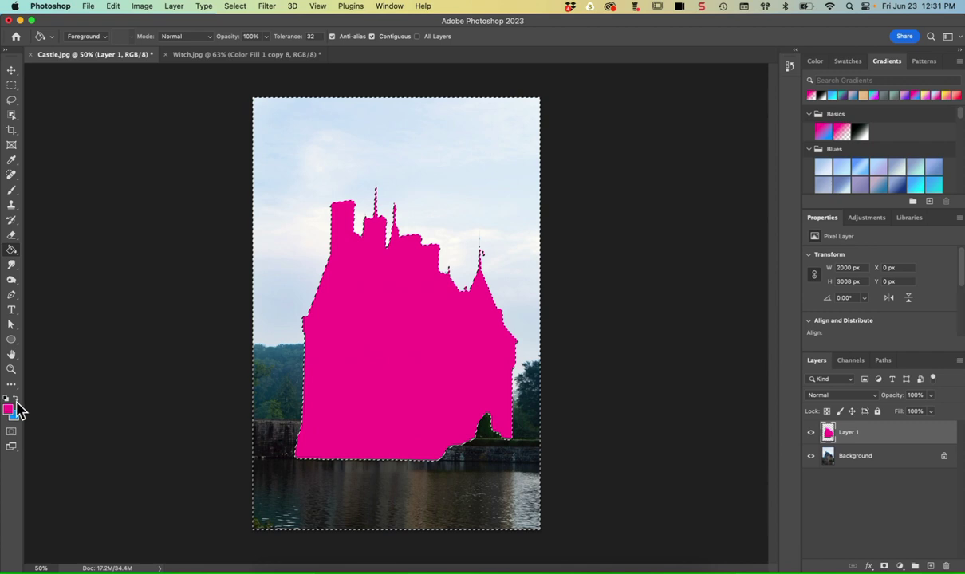
pyautogui.click(15, 397)
pyautogui.click(304, 142)
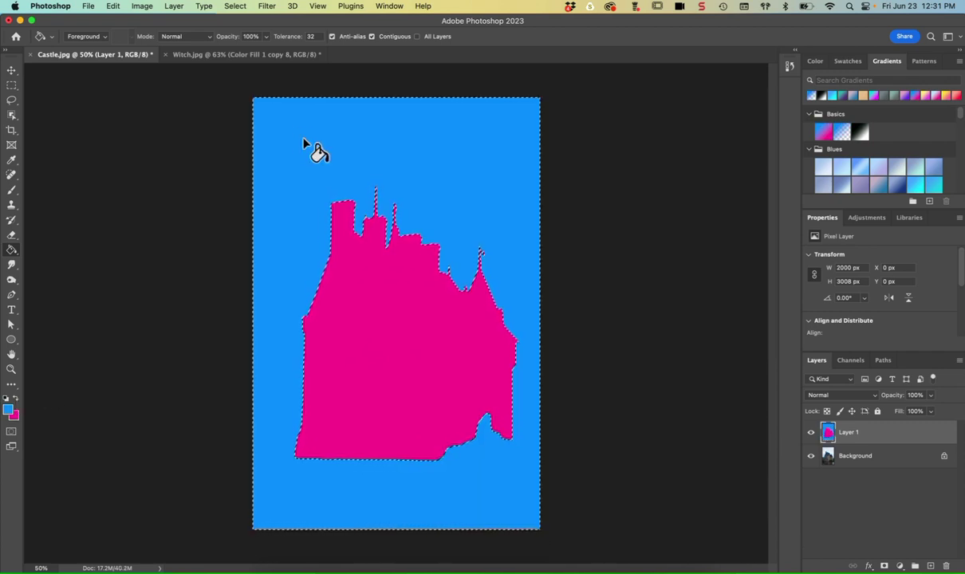
pyautogui.press('super+d')
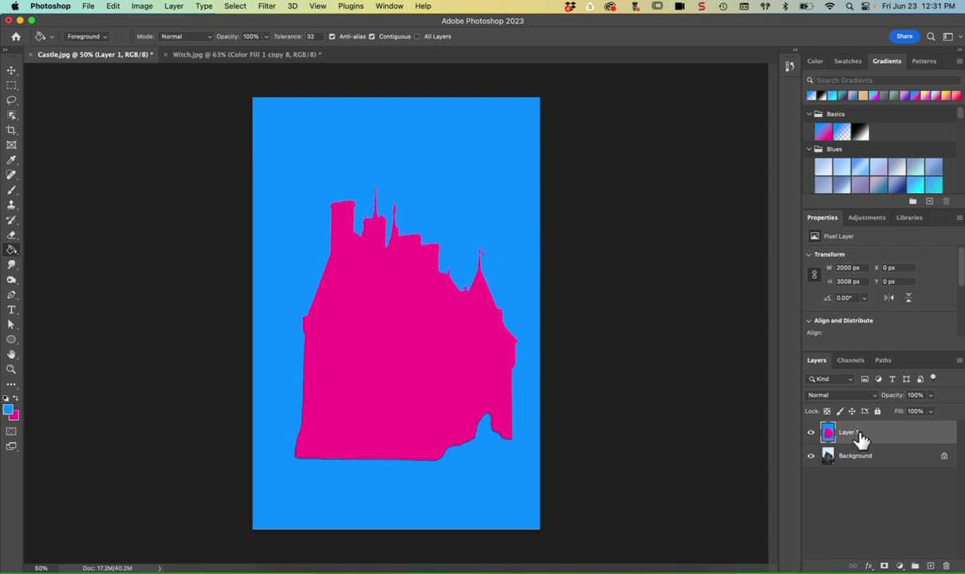
# Copy the pink and blue castle layer from Castle.jpg into the Witch.jpg document.
pyautogui.moveTo(860, 437); pyautogui.dragTo(401, 223)
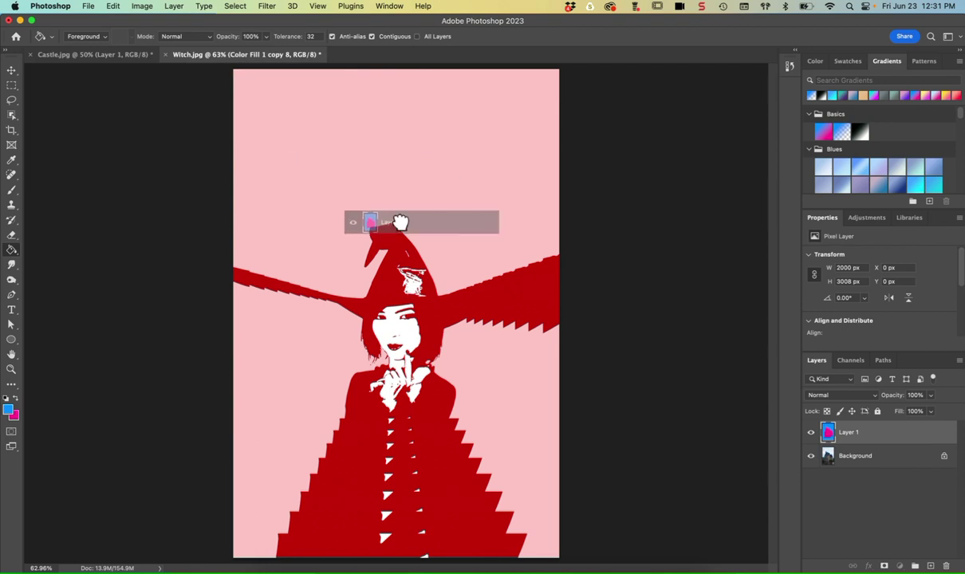
pyautogui.moveTo(400, 222); pyautogui.dragTo(403, 226)
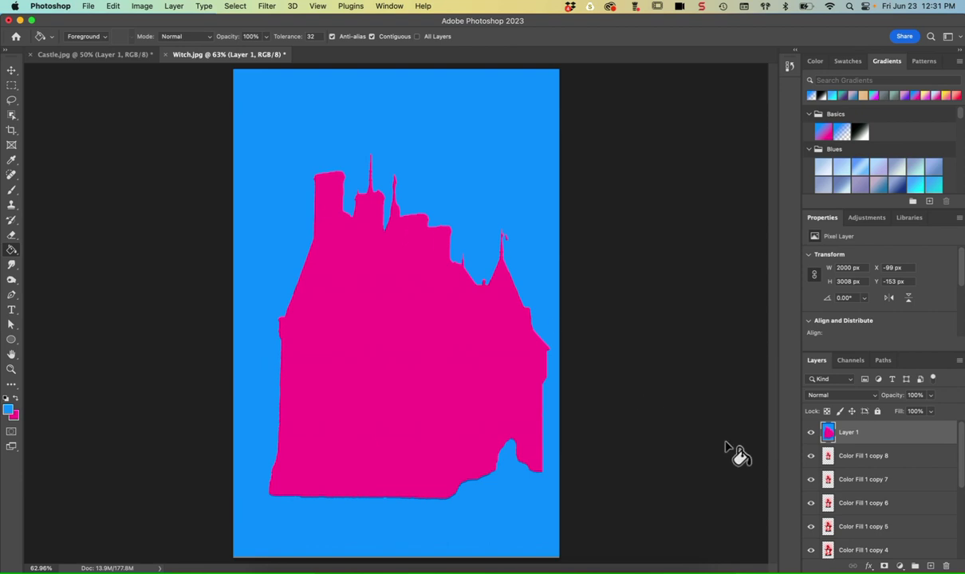
# Move the castle layer directly below Color Fill 1 copy 8 and set its blend mode to Multiply.
pyautogui.moveTo(894, 442); pyautogui.dragTo(894, 469)
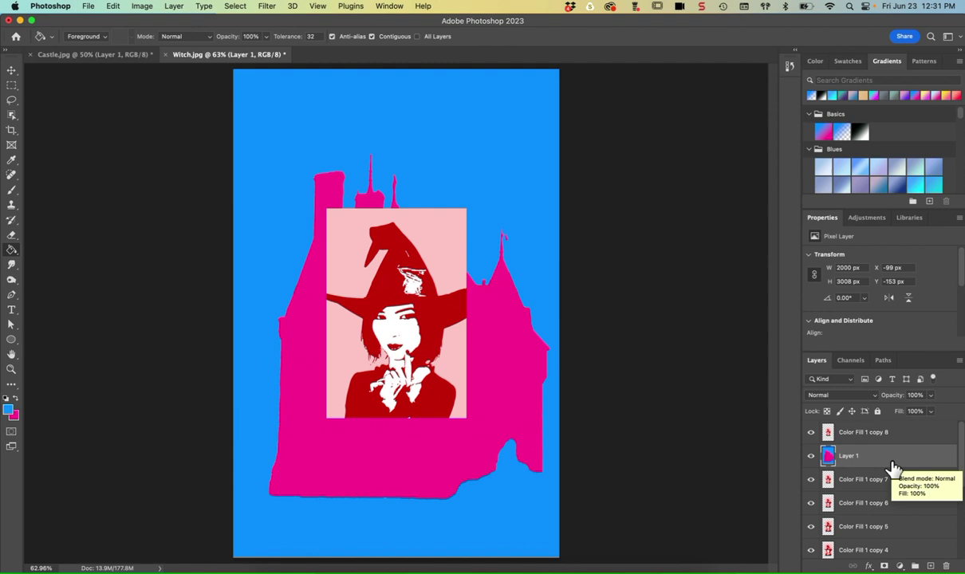
pyautogui.click(867, 396)
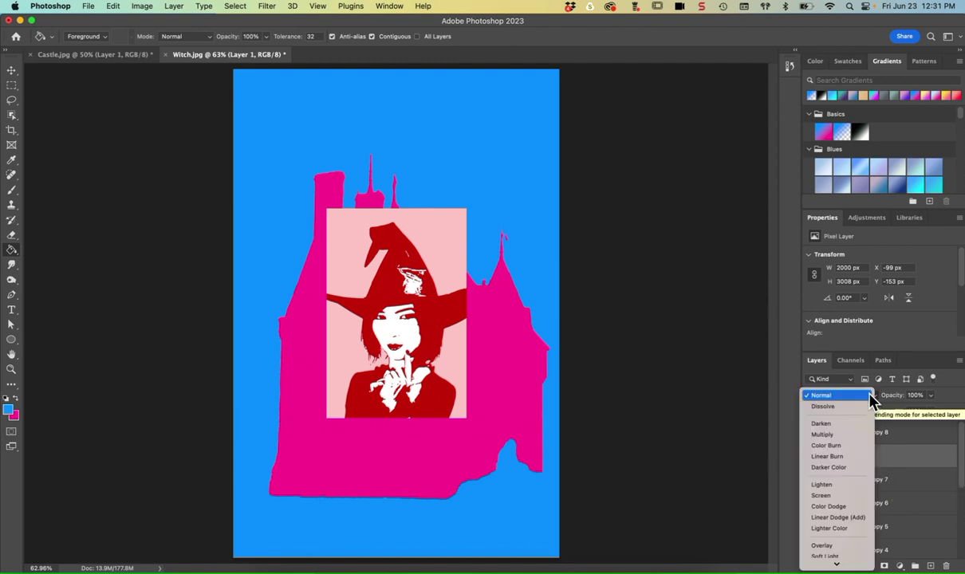
pyautogui.click(867, 440)
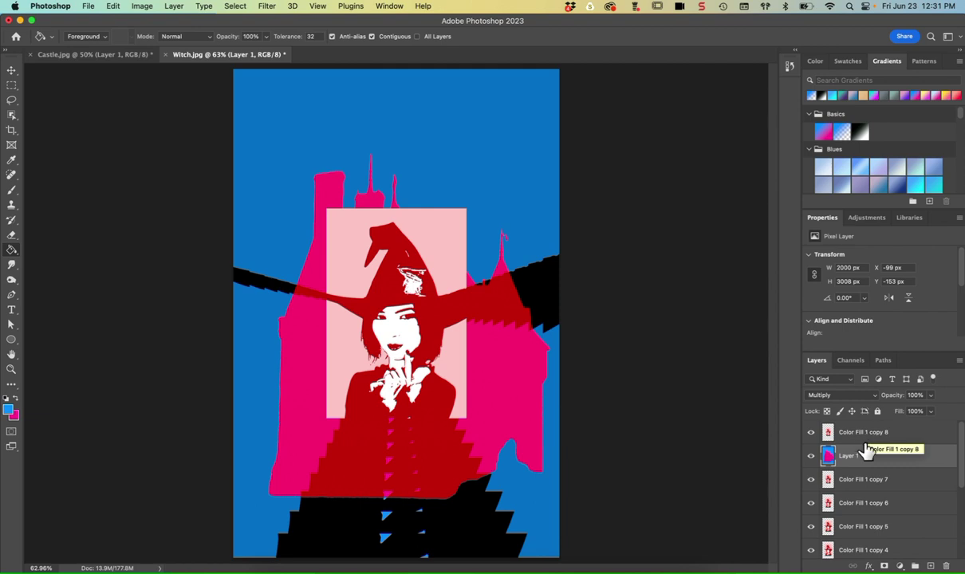
# Make the Color Fill 1 layer active and hide the pink and blue castle layer.
pyautogui.scroll(-6, 878, 522)
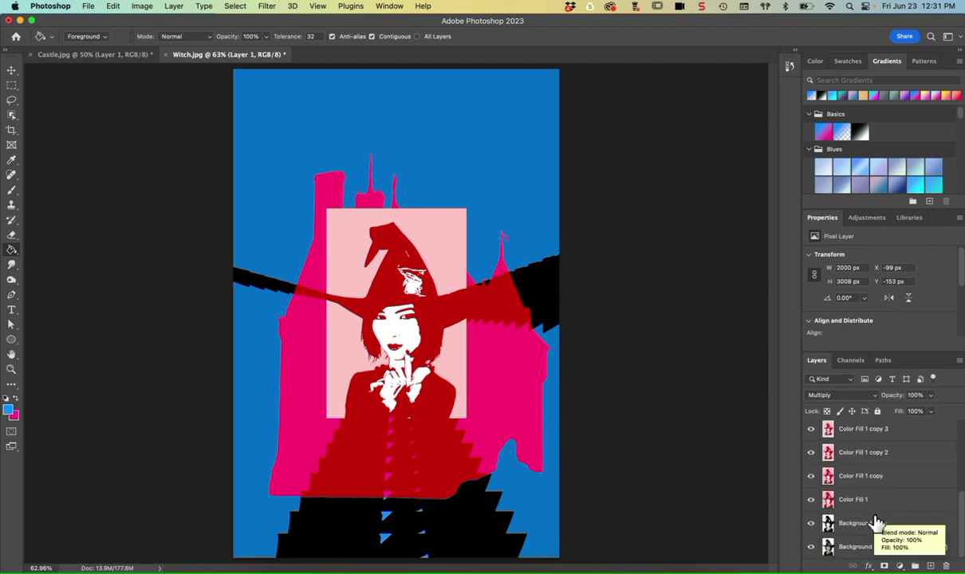
pyautogui.click(865, 499)
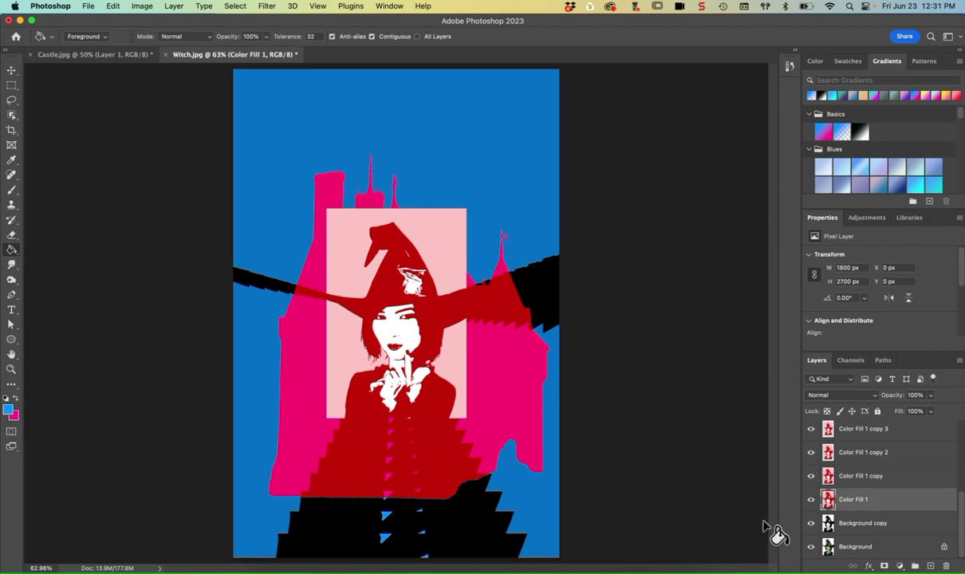
pyautogui.scroll(4, 818, 481)
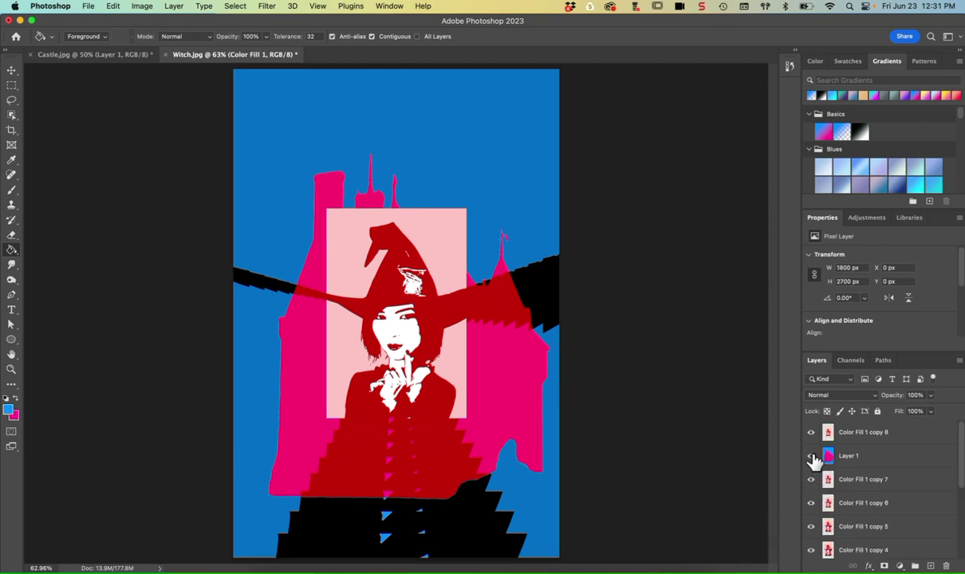
pyautogui.click(811, 455)
pyautogui.scroll(-4, 856, 501)
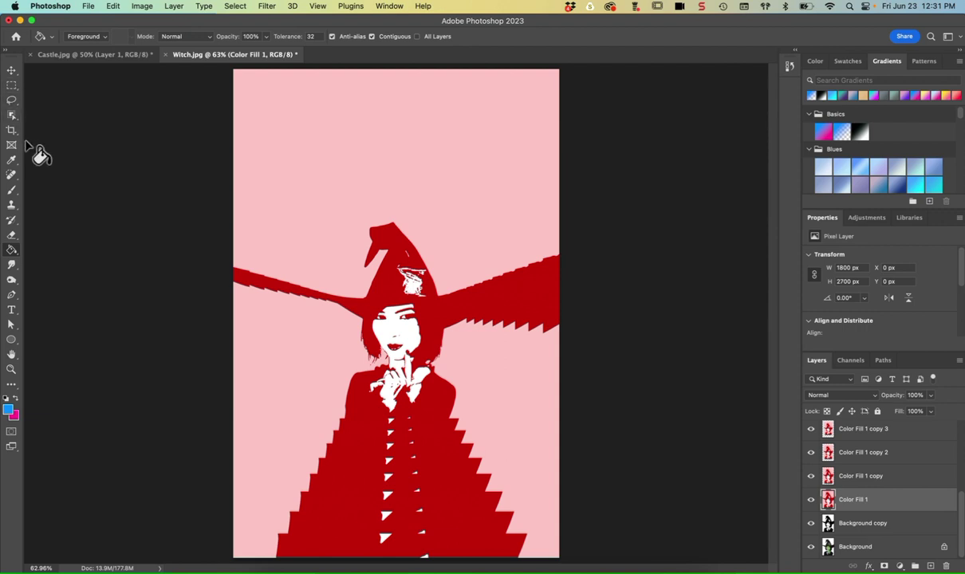
pyautogui.click(173, 7)
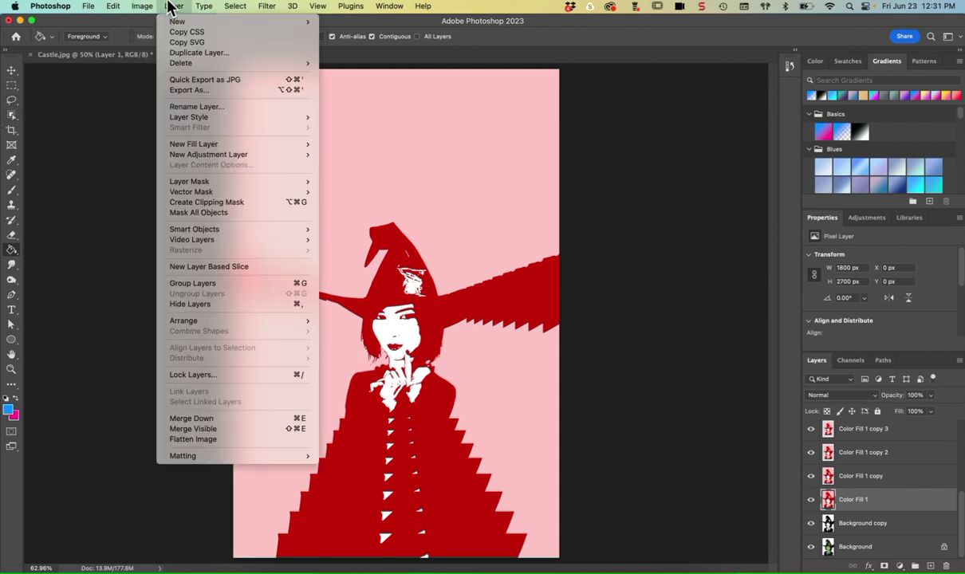
pyautogui.click(170, 6)
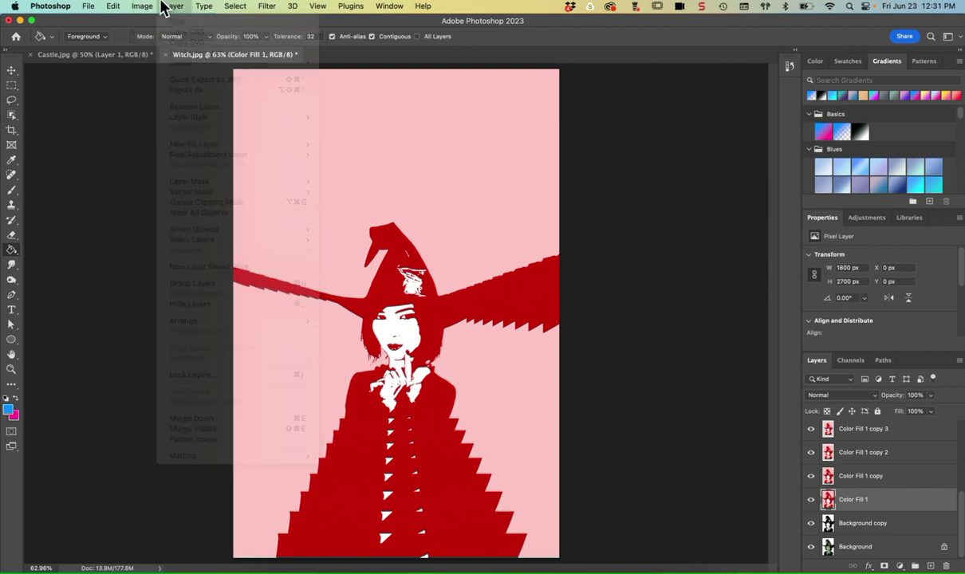
# Select the pink background areas above and on both sides of the witch in Color Fill 1 with the Magic Wand.
pyautogui.click(15, 101)
pyautogui.click(13, 117)
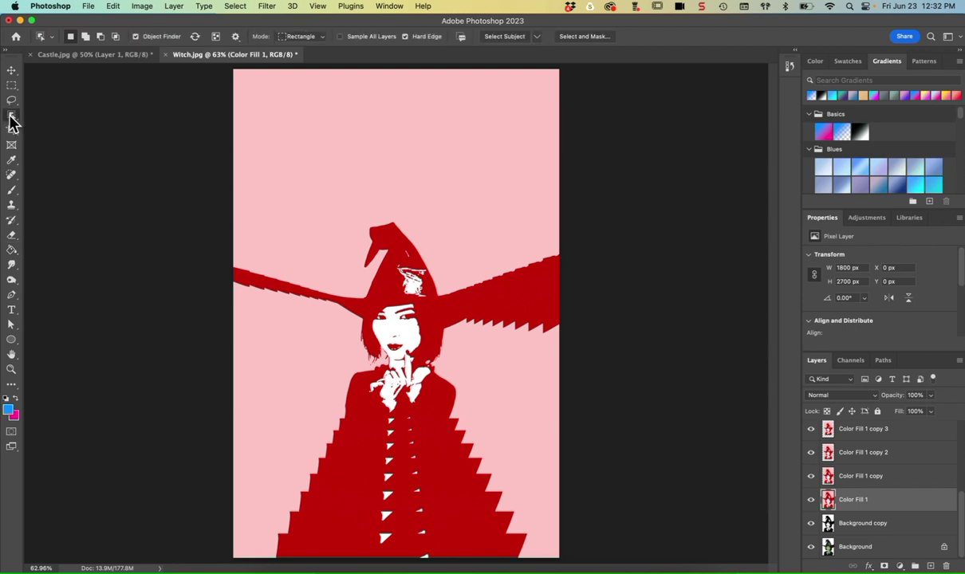
pyautogui.click(27, 136)
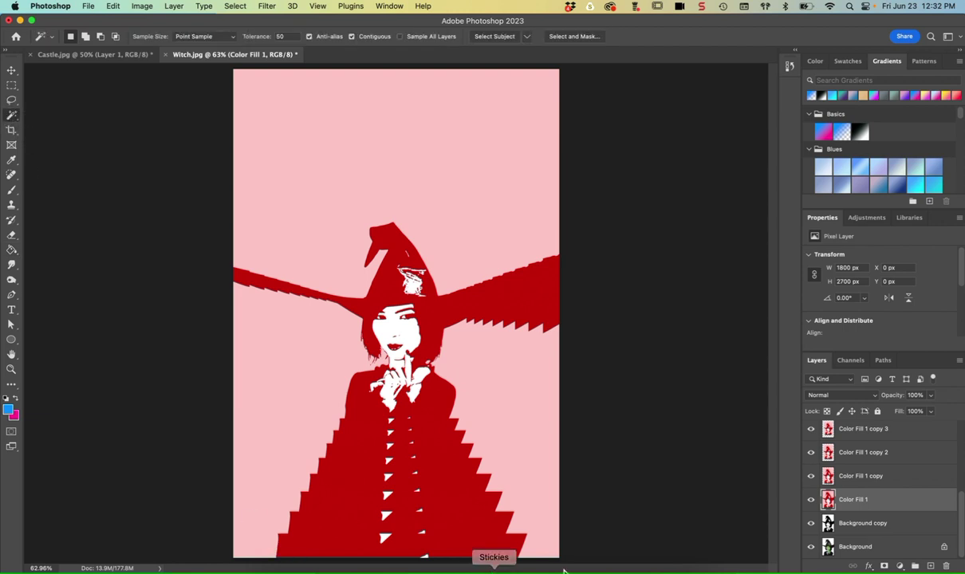
pyautogui.click(547, 552)
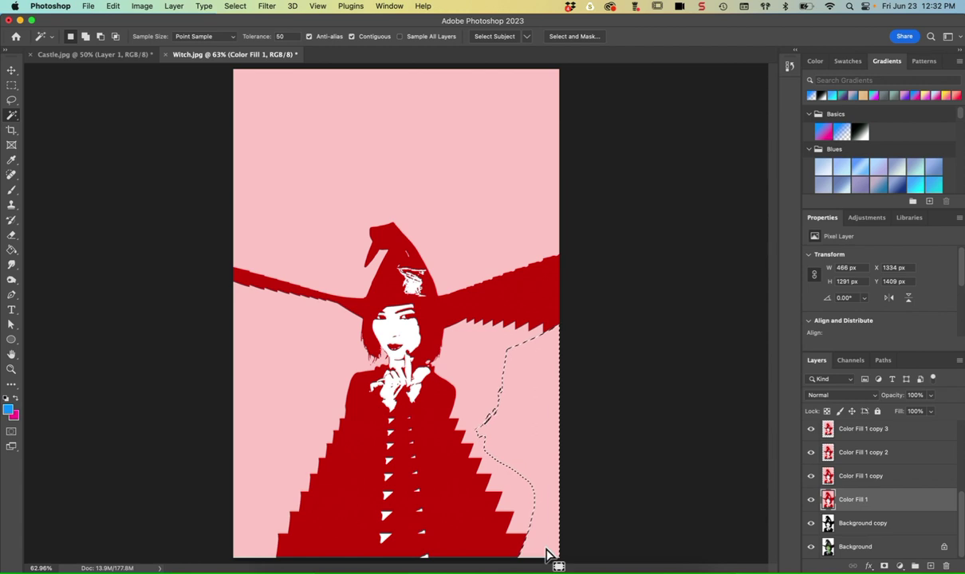
pyautogui.keyDown('shift'); pyautogui.click(249, 544); pyautogui.keyUp('shift')
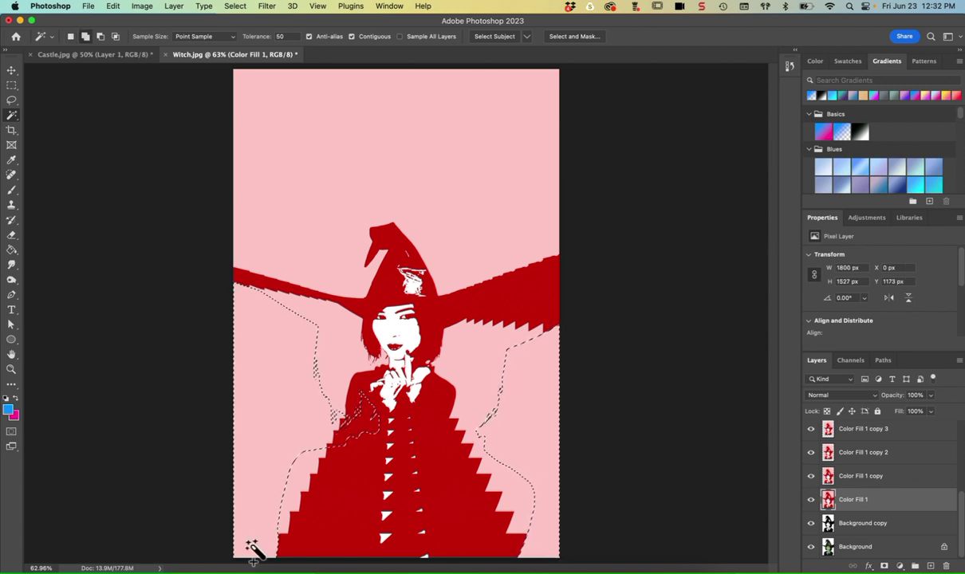
pyautogui.keyDown('shift'); pyautogui.click(241, 79); pyautogui.keyUp('shift')
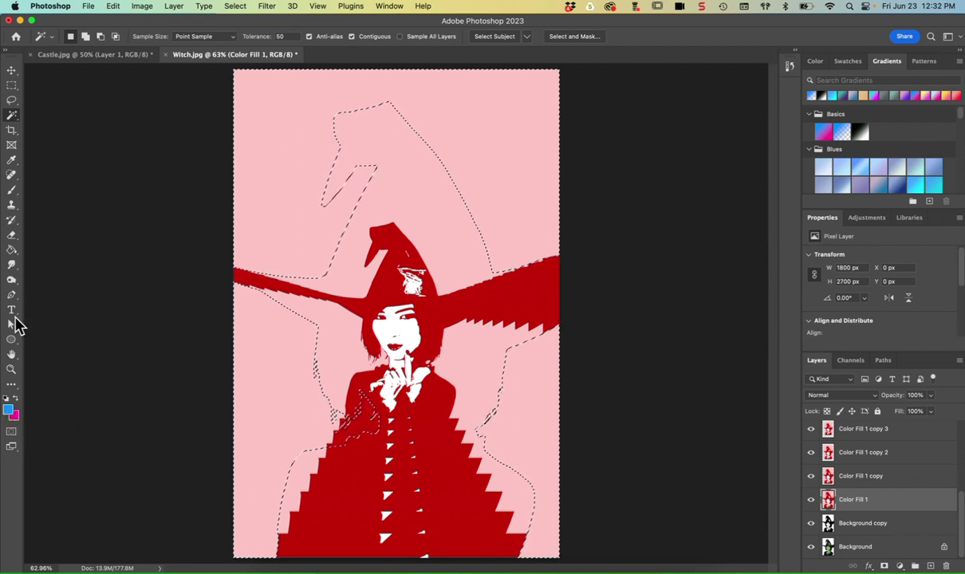
# Fill the selected background areas of Color Fill 1 with the bright blue foreground color using the Paint Bucket.
pyautogui.click(13, 249)
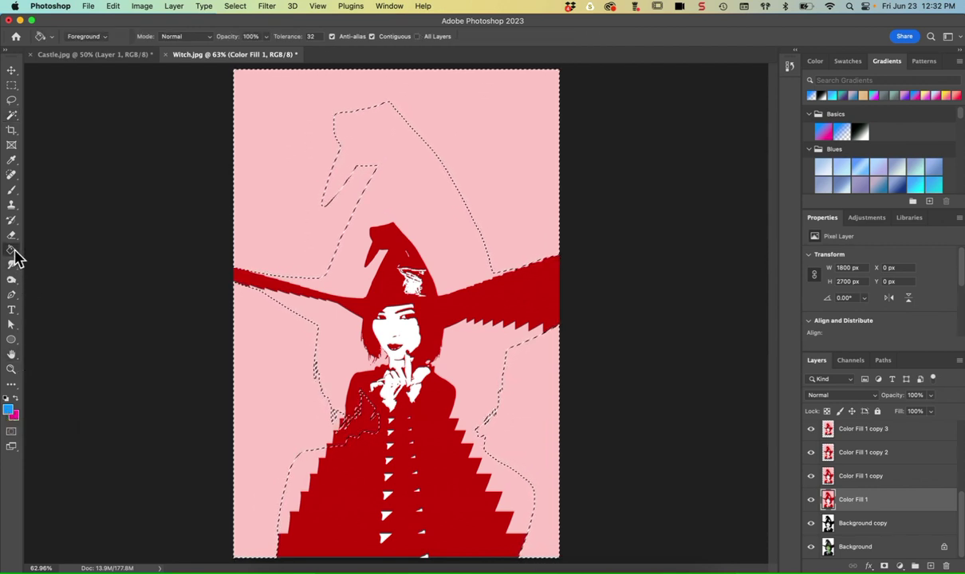
pyautogui.click(287, 183)
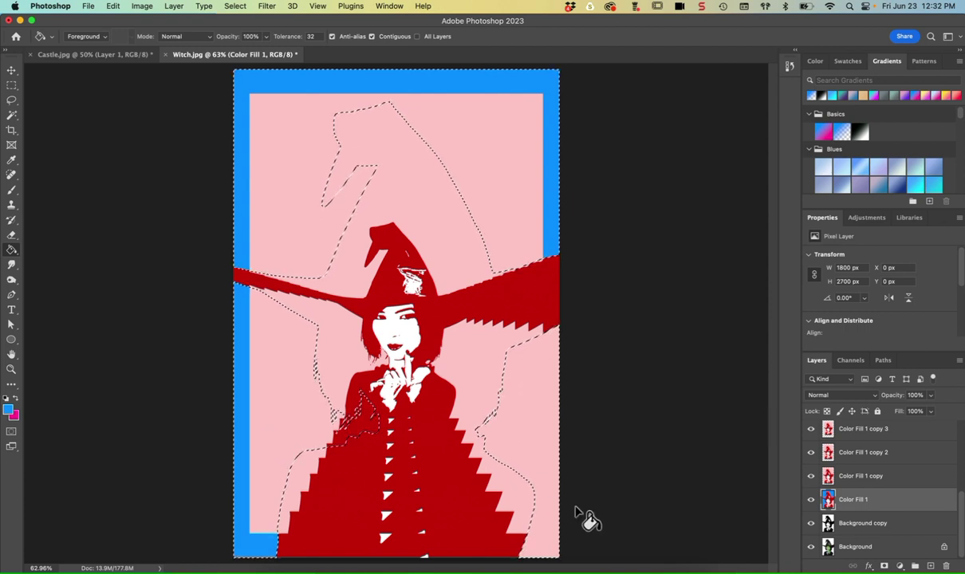
pyautogui.click(542, 497)
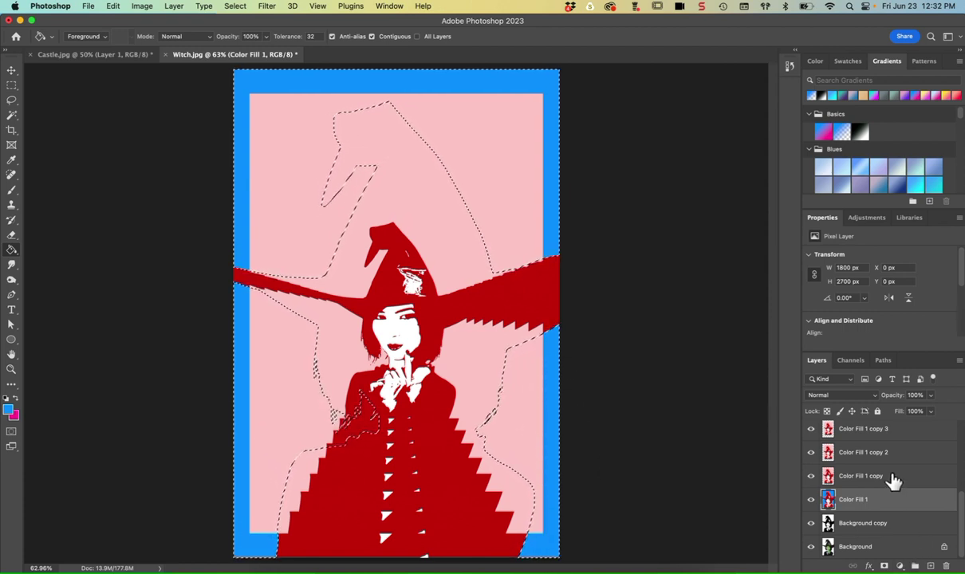
# Clear the selection and select the pink background areas around the witch in Color Fill 1 copy with the Magic Wand.
pyautogui.click(833, 476)
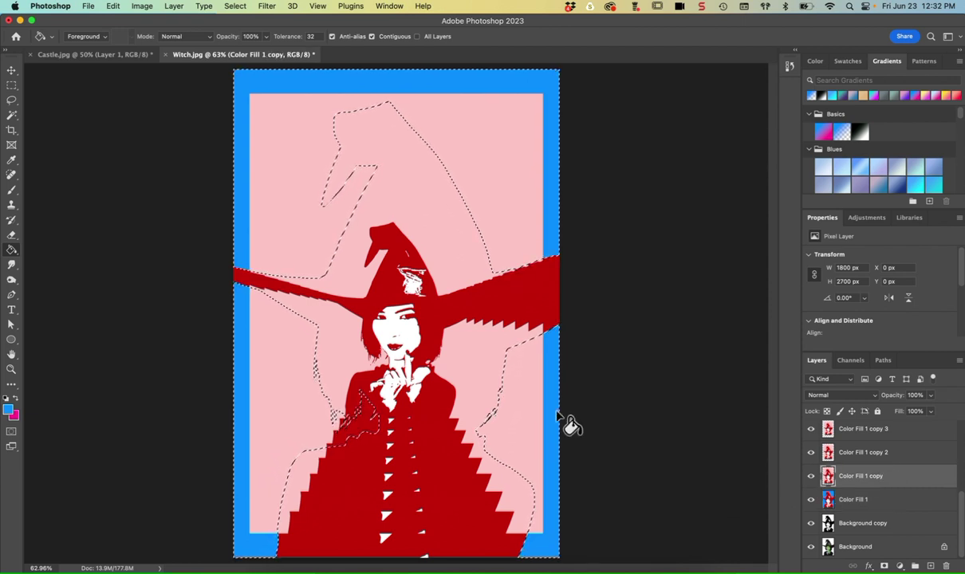
pyautogui.press('super+d')
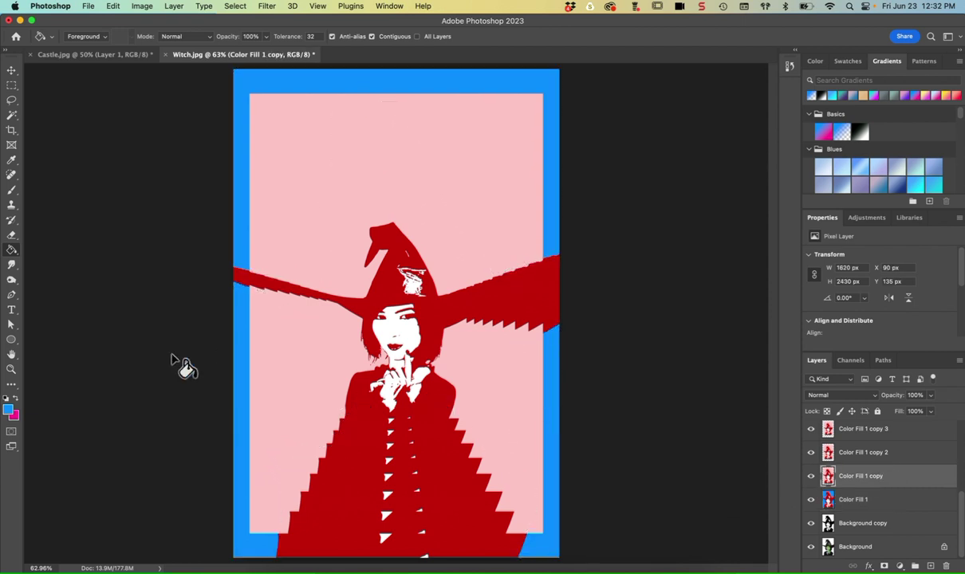
pyautogui.click(14, 117)
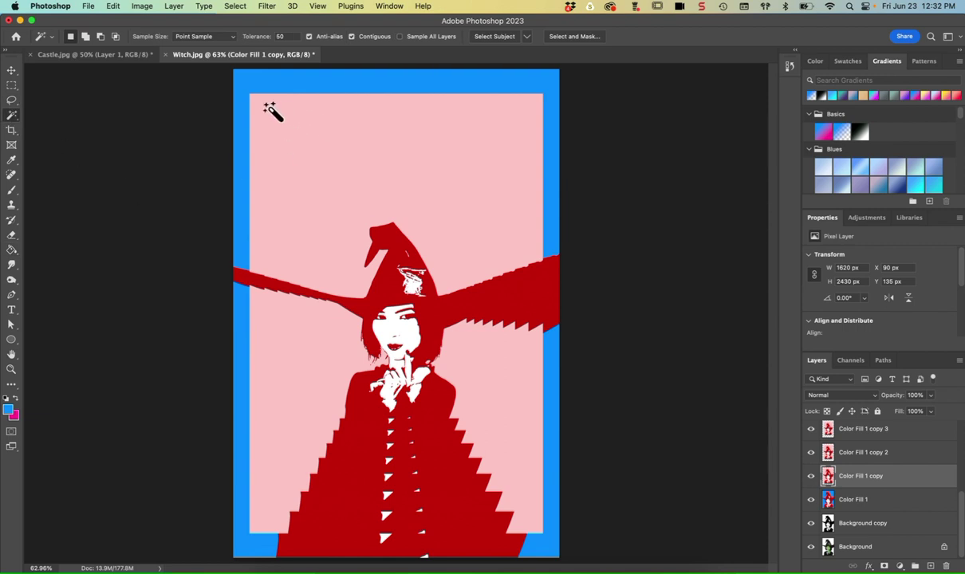
pyautogui.click(277, 480)
pyautogui.keyDown('shift'); pyautogui.click(519, 454); pyautogui.keyUp('shift')
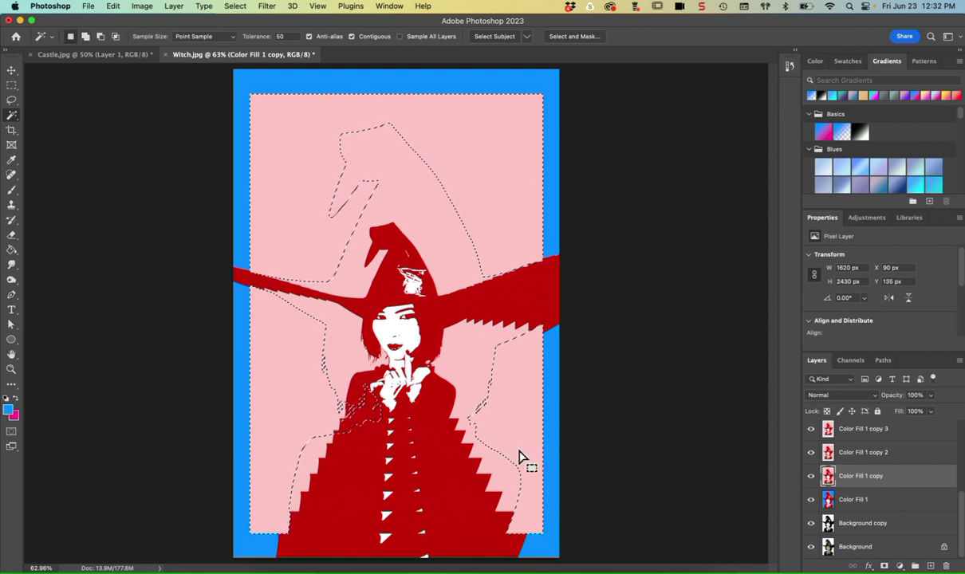
# Set the foreground color to light blue #33ccff and fill the selected background areas of Color Fill 1 copy with it.
pyautogui.click(8, 410)
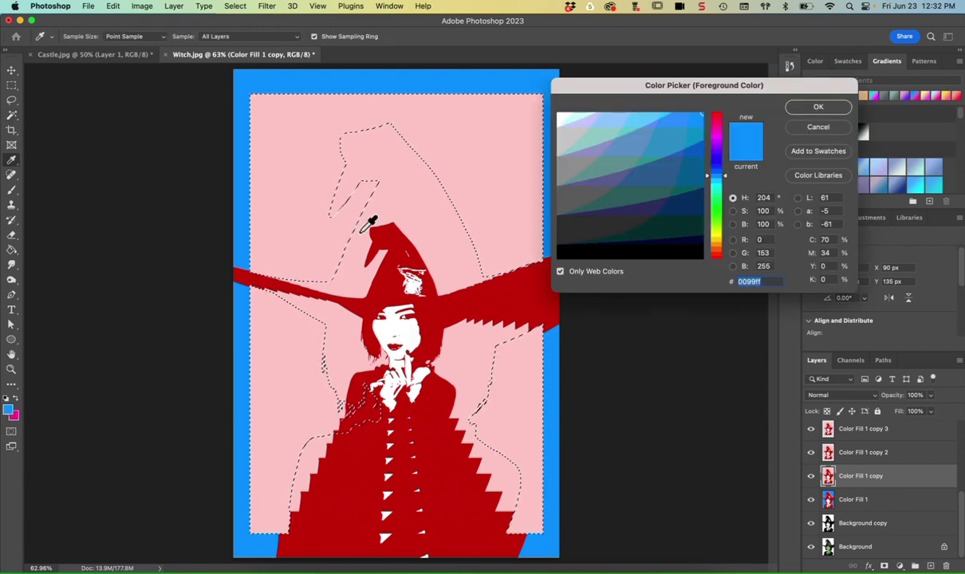
pyautogui.click(676, 117)
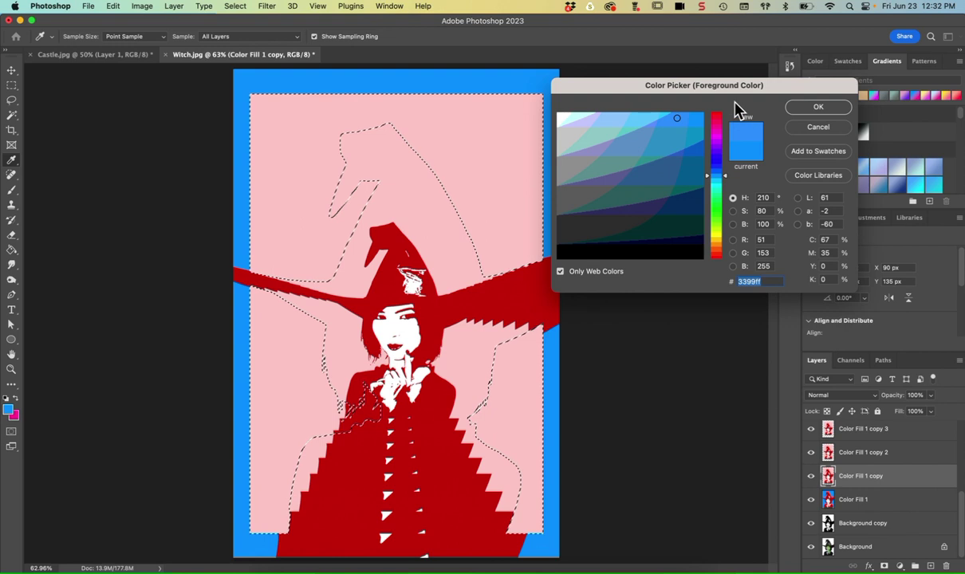
pyautogui.click(663, 114)
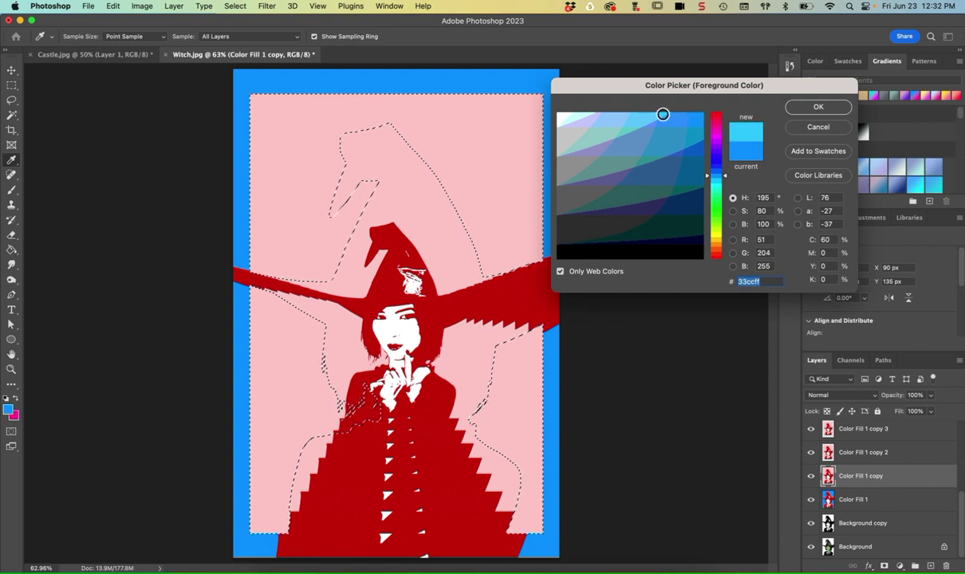
pyautogui.click(818, 106)
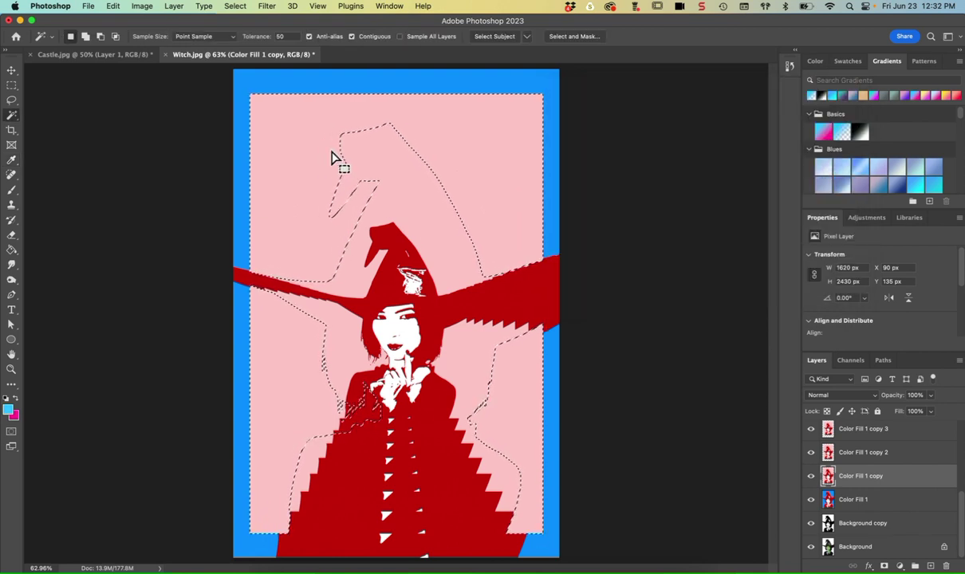
pyautogui.press('g')
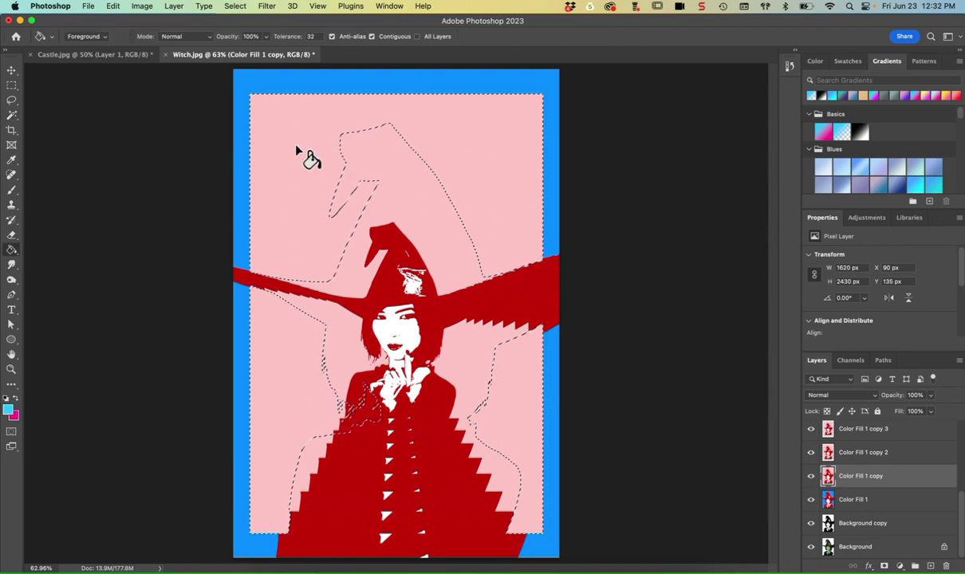
pyautogui.click(288, 153)
pyautogui.click(267, 384)
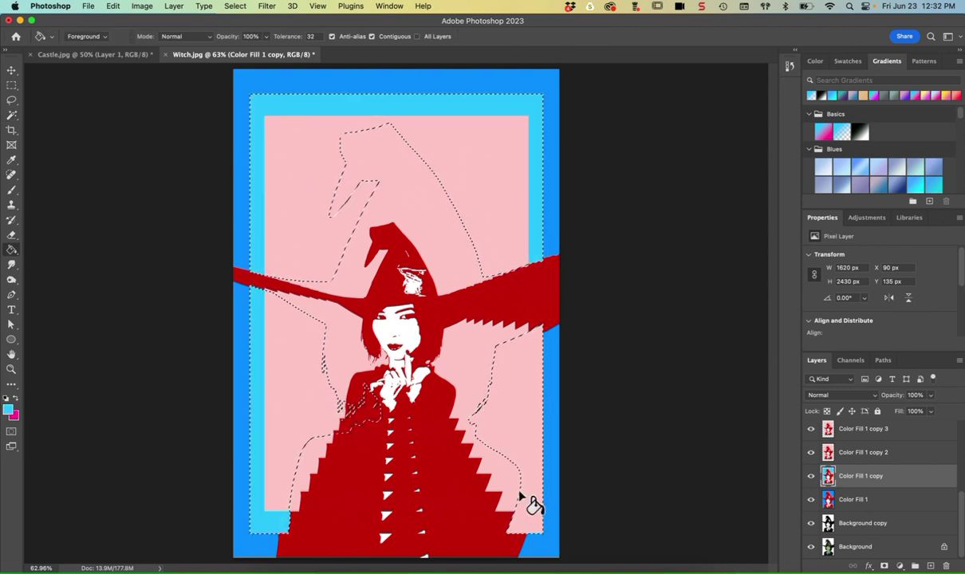
pyautogui.click(531, 501)
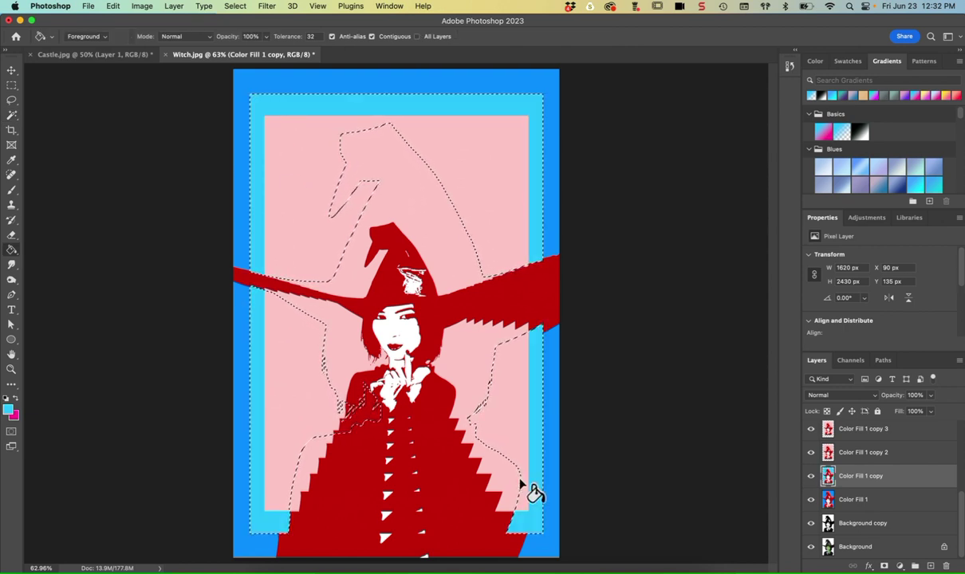
# Clear the selection and select the pink background areas around the witch in Color Fill 1 copy 2 with the Magic Wand.
pyautogui.click(874, 460)
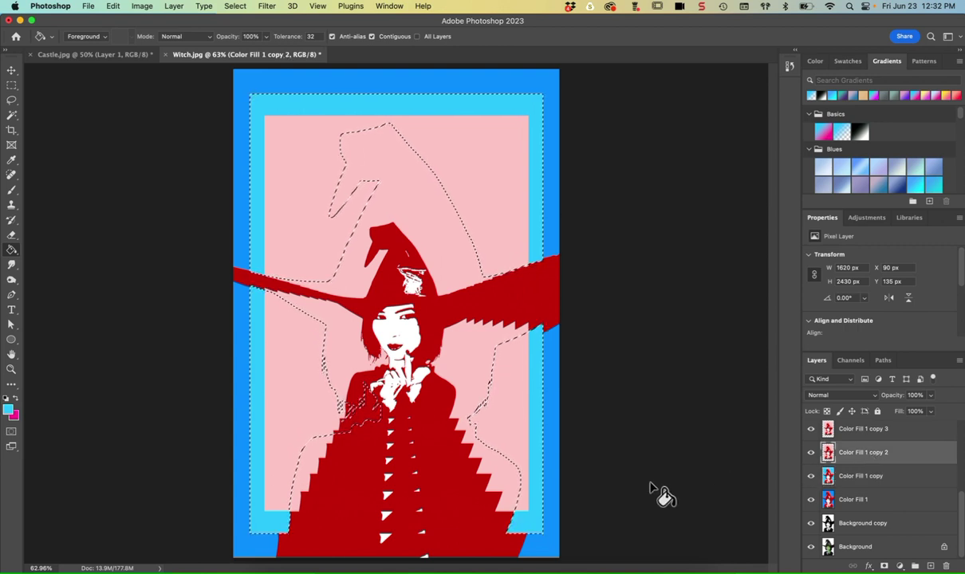
pyautogui.press('super+d')
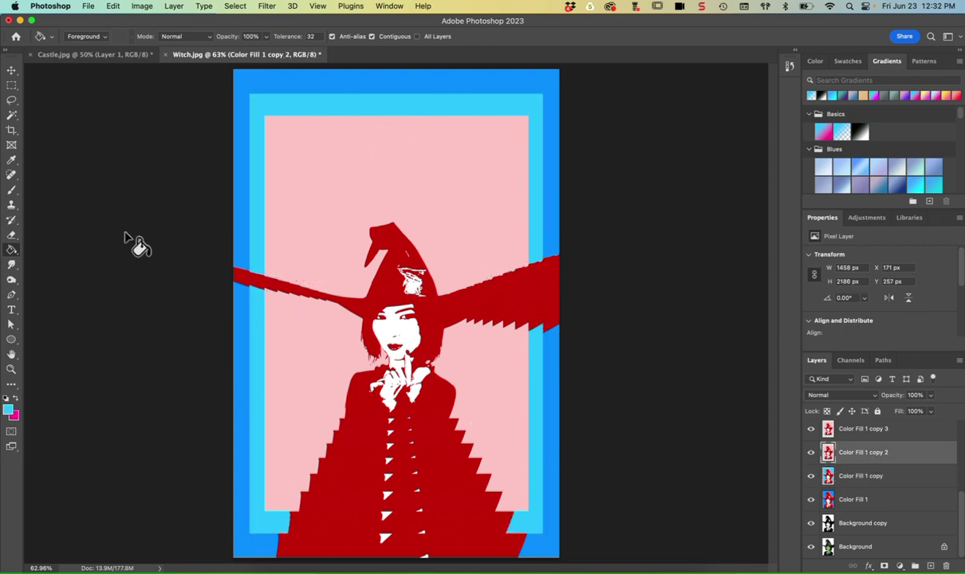
pyautogui.click(12, 116)
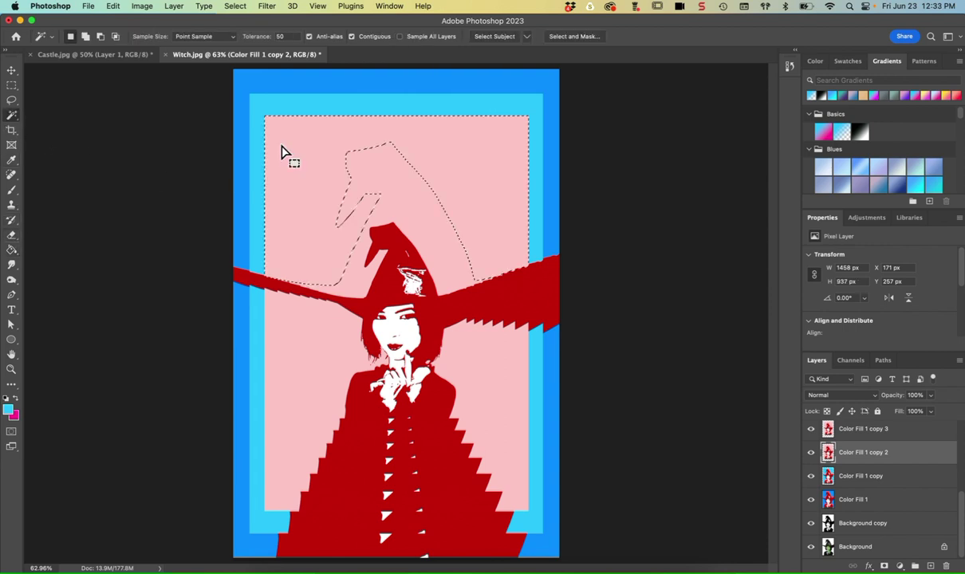
pyautogui.keyDown('shift'); pyautogui.click(310, 444); pyautogui.keyUp('shift')
pyautogui.press('super+z')
pyautogui.keyDown('shift'); pyautogui.click(274, 461); pyautogui.keyUp('shift')
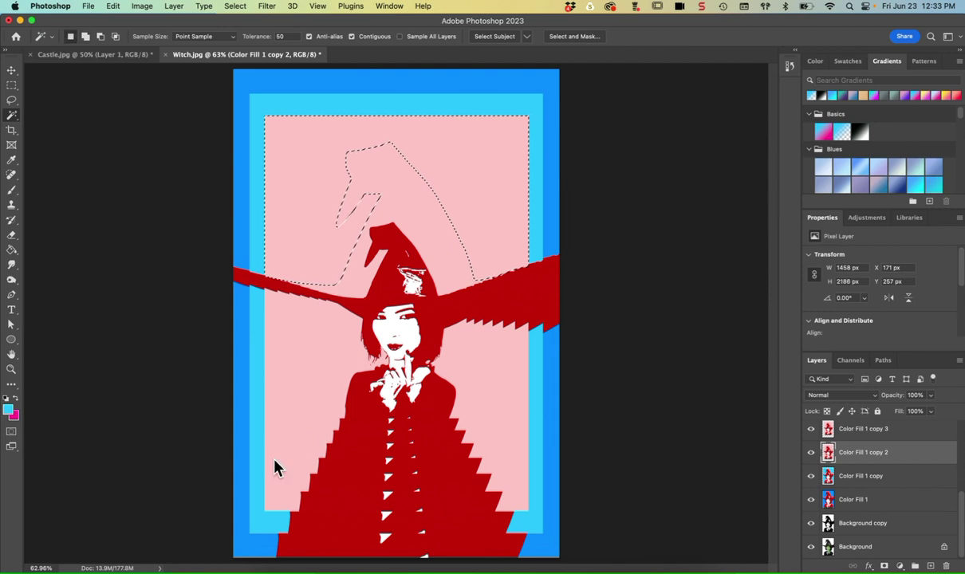
pyautogui.keyDown('shift'); pyautogui.click(514, 475); pyautogui.keyUp('shift')
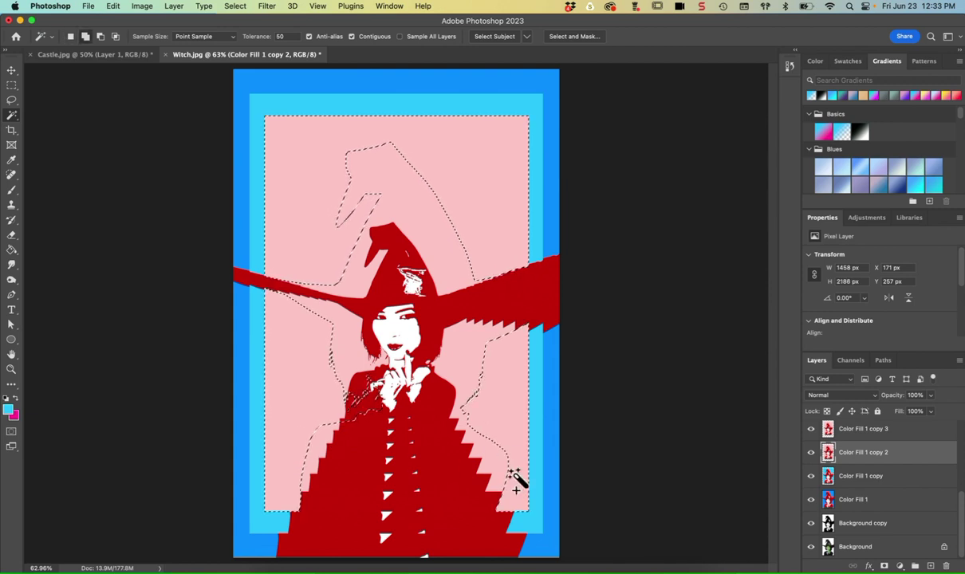
# Fill the selected background areas of Color Fill 1 copy 2 with green #339900, and deselect with Color Fill 1 copy 3 as the active layer.
pyautogui.click(9, 410)
pyautogui.moveTo(718, 233); pyautogui.dragTo(718, 216)
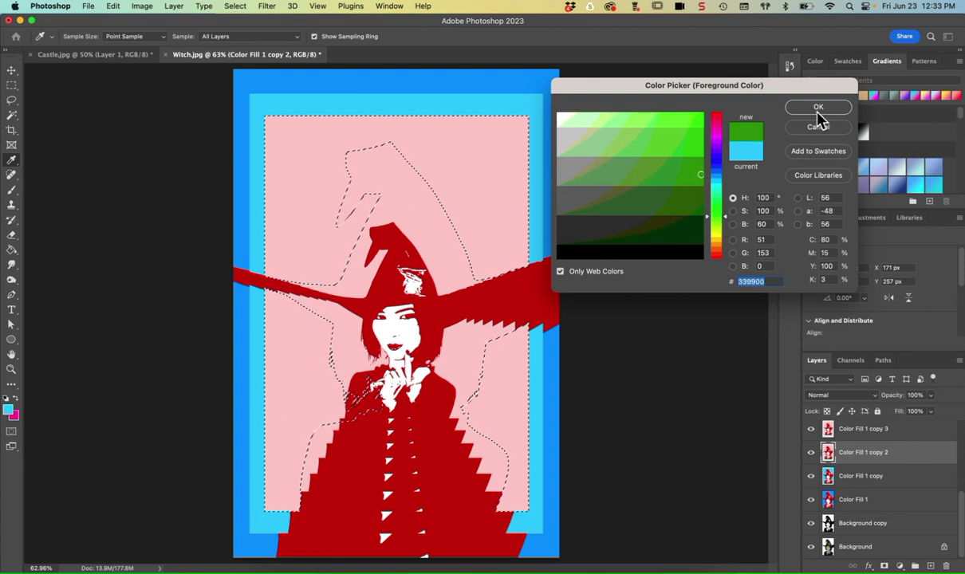
pyautogui.click(818, 107)
pyautogui.press('g')
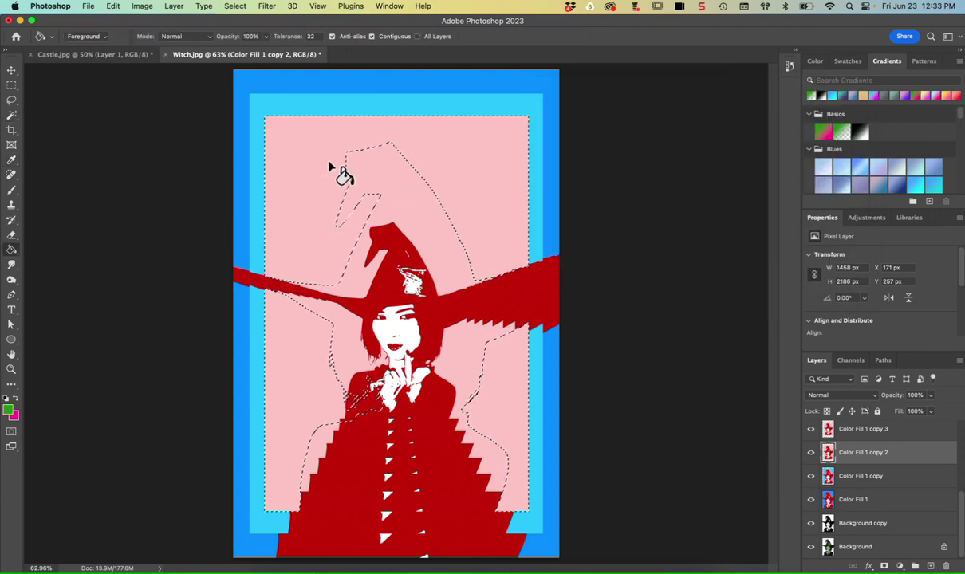
pyautogui.click(285, 172)
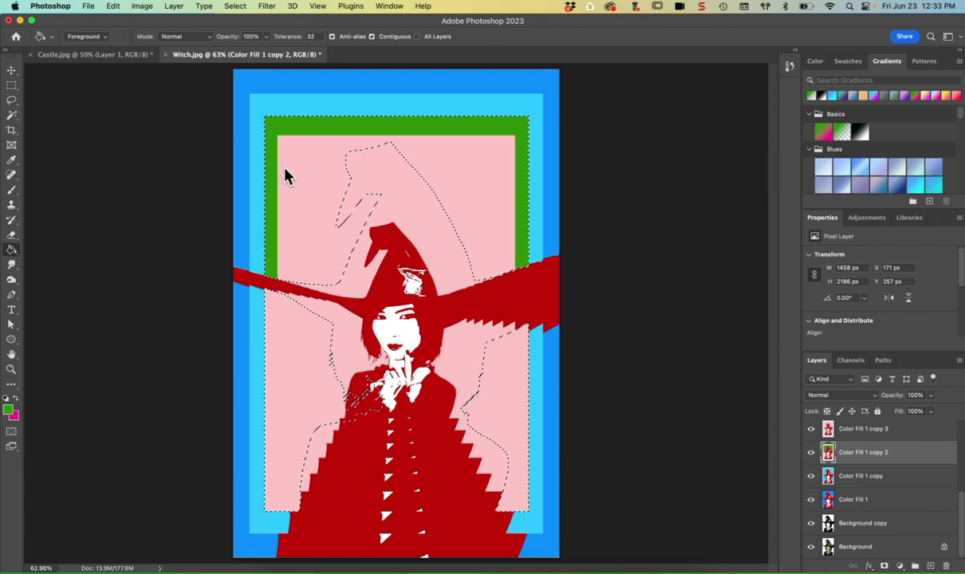
pyautogui.click(274, 365)
pyautogui.click(492, 431)
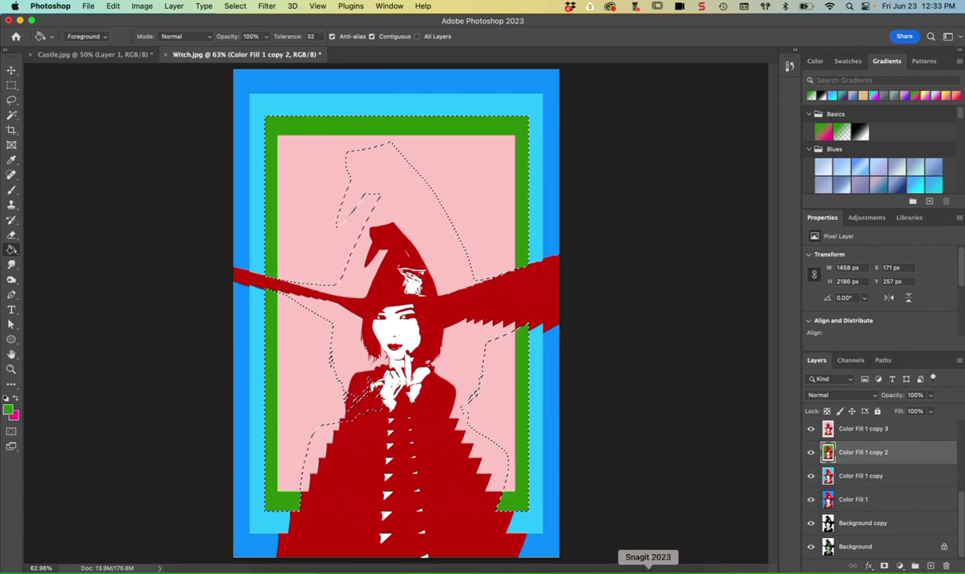
pyautogui.click(867, 429)
pyautogui.press('super+d')
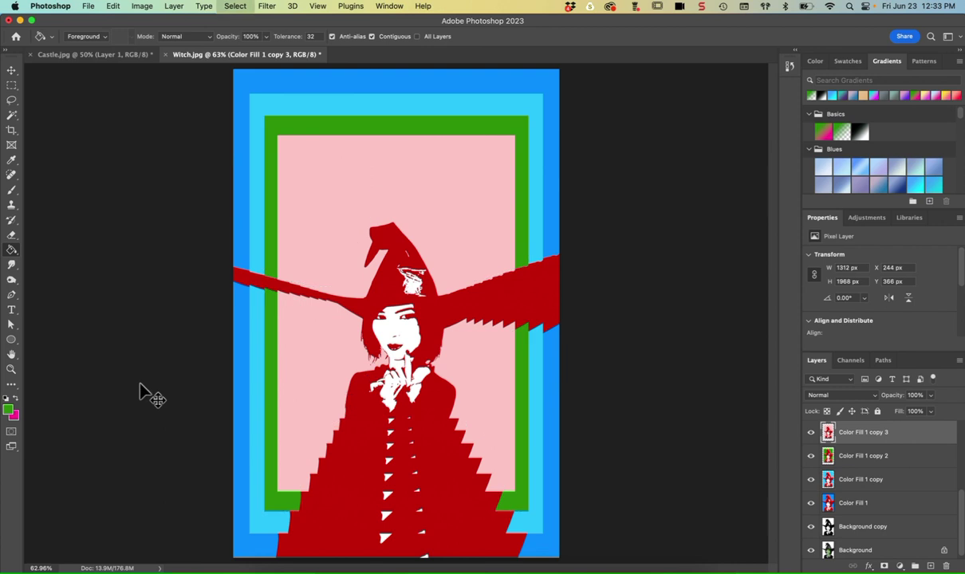
# Select the pink background areas around the witch in Color Fill 1 copy 3 with the Magic Wand.
pyautogui.click(15, 118)
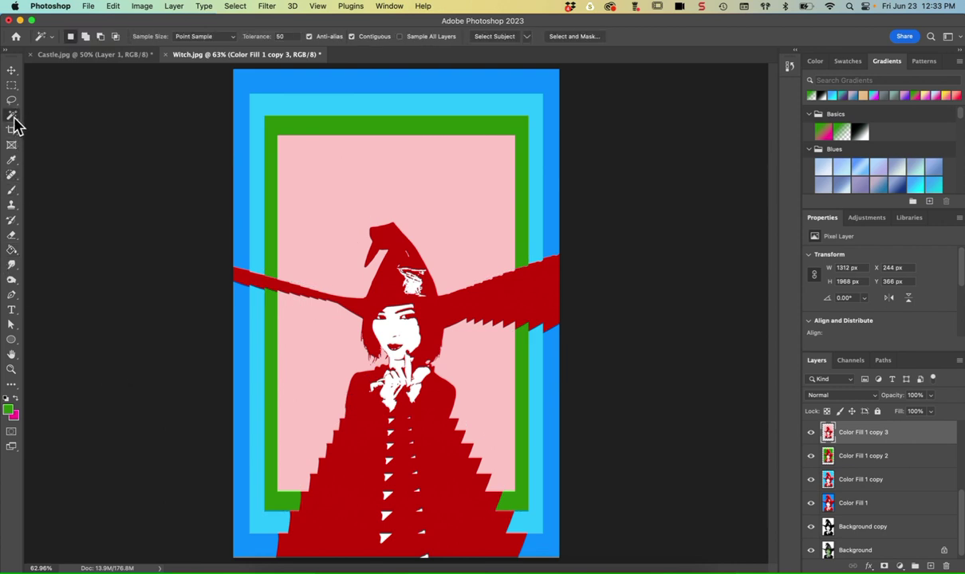
pyautogui.click(288, 149)
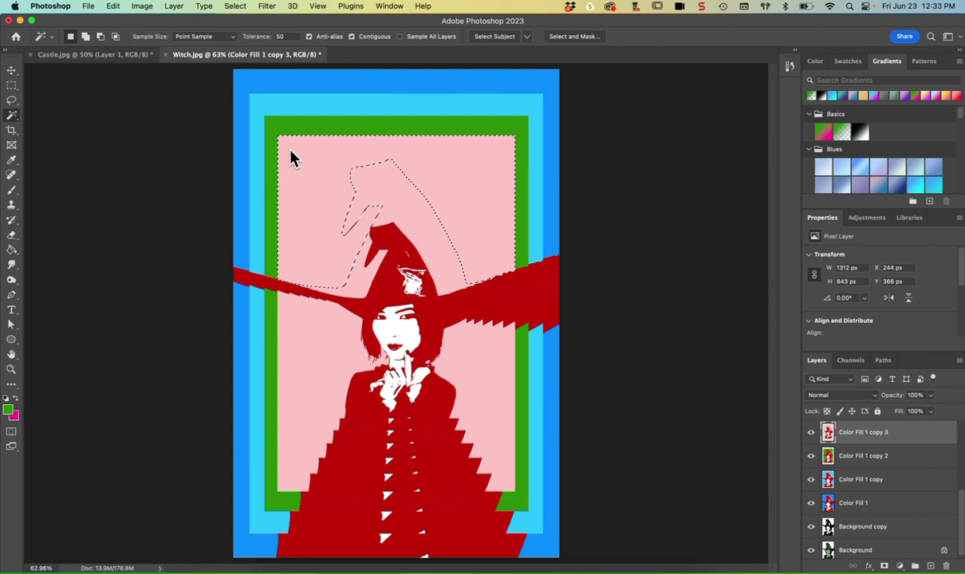
pyautogui.keyDown('shift'); pyautogui.click(292, 380); pyautogui.keyUp('shift')
pyautogui.click(494, 442)
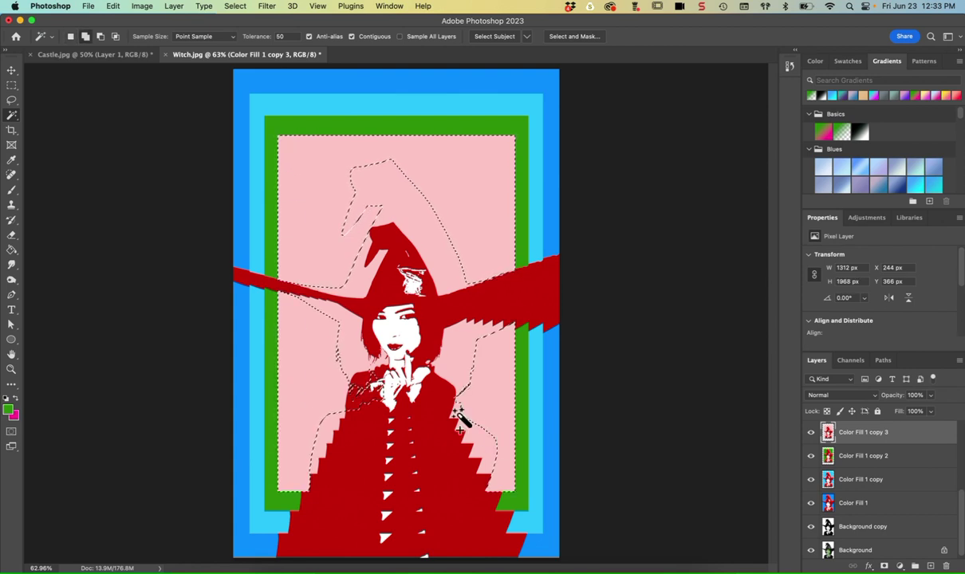
# Set the foreground color to light green #66cc33 and fill the selected background areas of Color Fill 1 copy 3 with it.
pyautogui.click(9, 409)
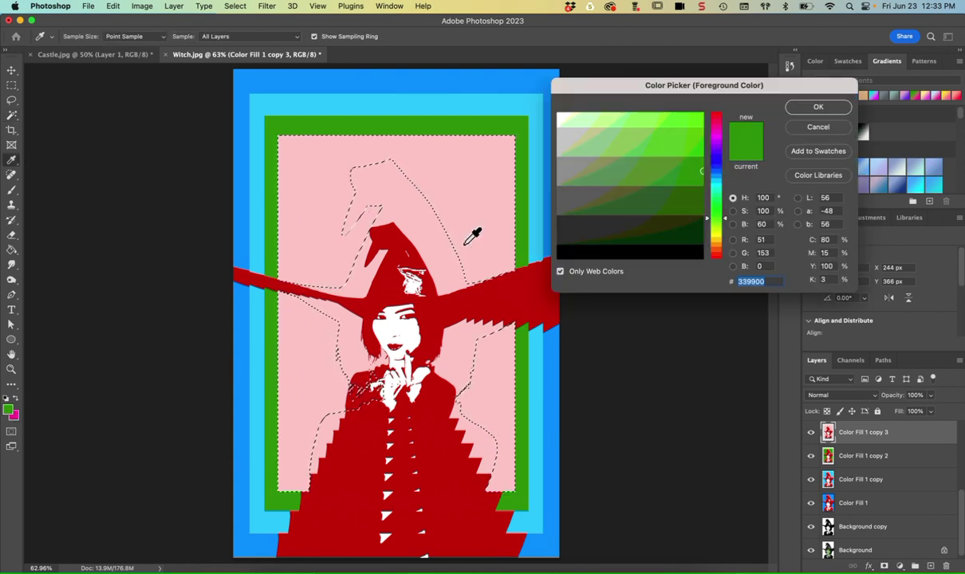
pyautogui.click(660, 118)
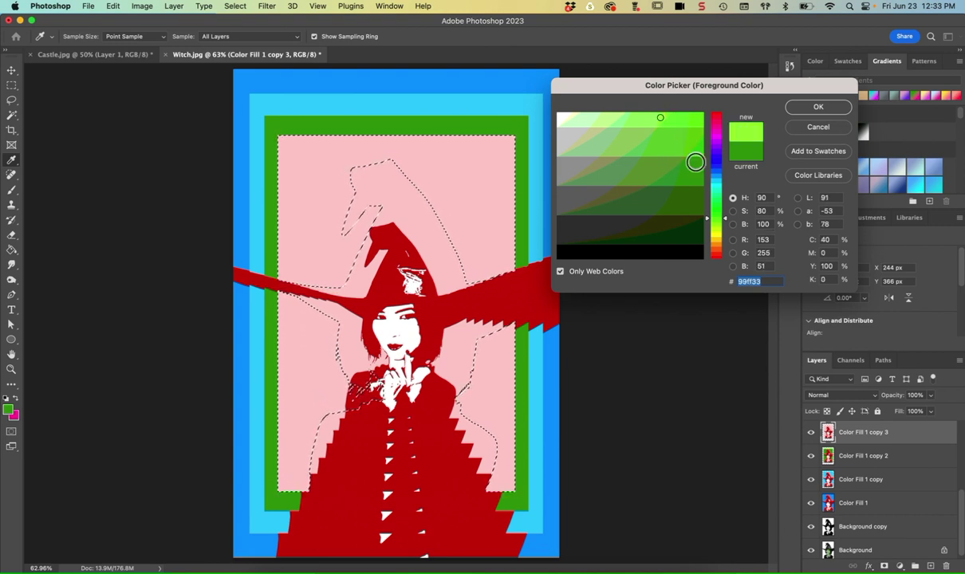
pyautogui.click(683, 140)
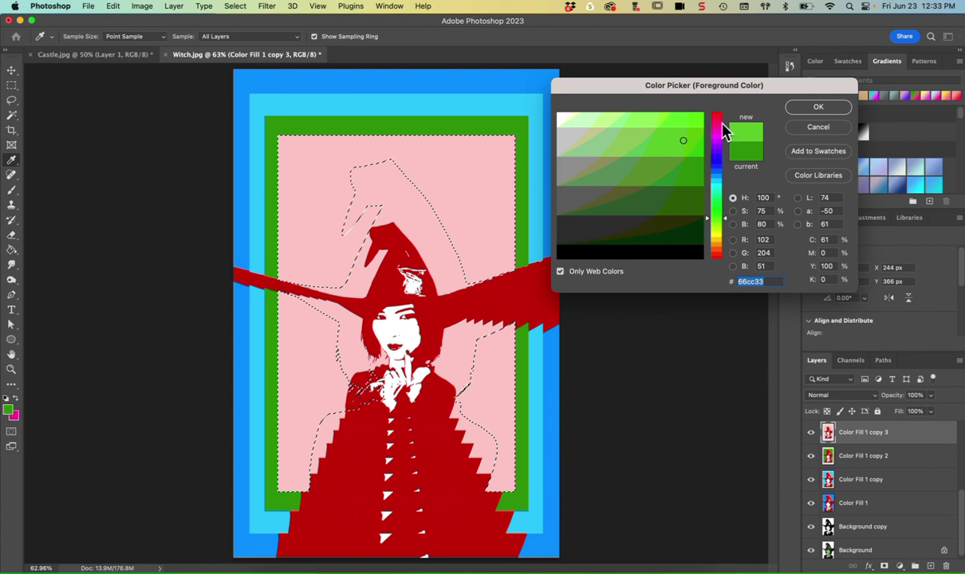
pyautogui.click(797, 105)
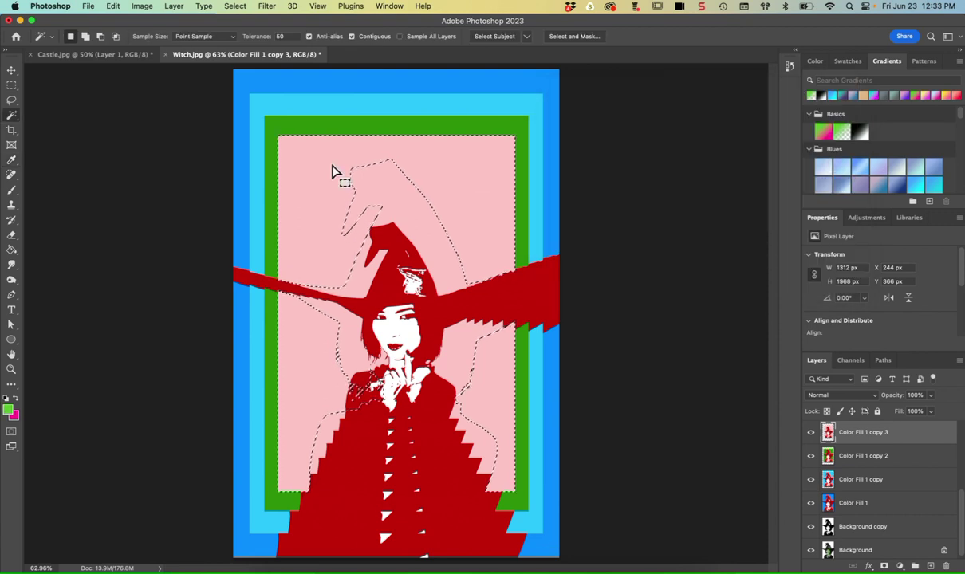
pyautogui.press('g')
pyautogui.click(287, 205)
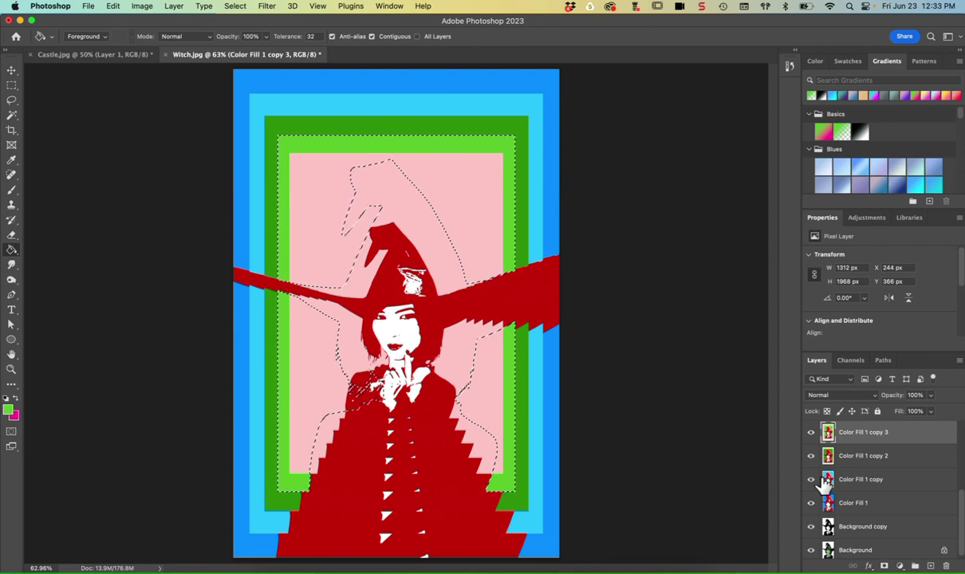
# Make Color Fill 1 copy 4 the active layer and show the castle on Layer 1, with the selection cleared.
pyautogui.scroll(2, 823, 486)
pyautogui.click(850, 461)
pyautogui.scroll(4, 852, 465)
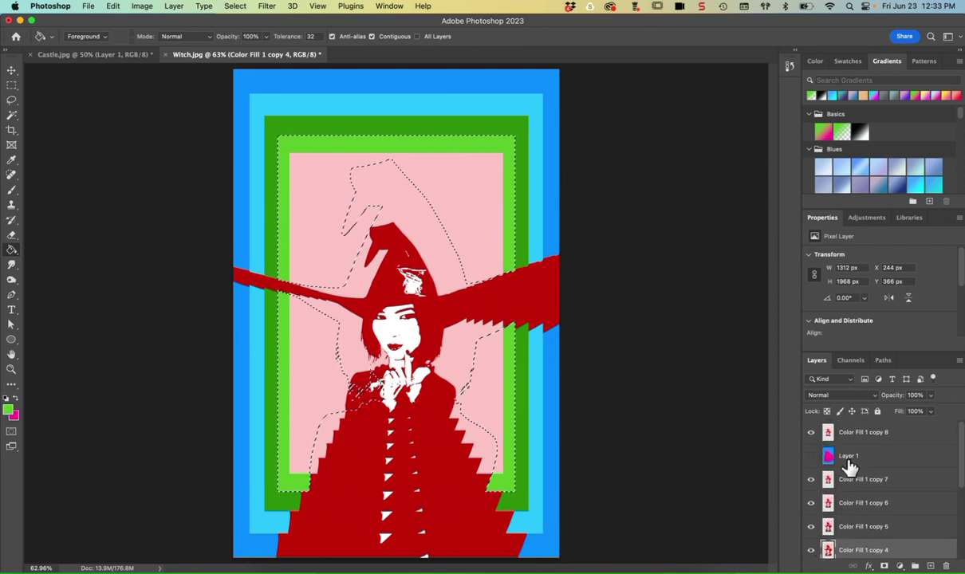
pyautogui.click(812, 456)
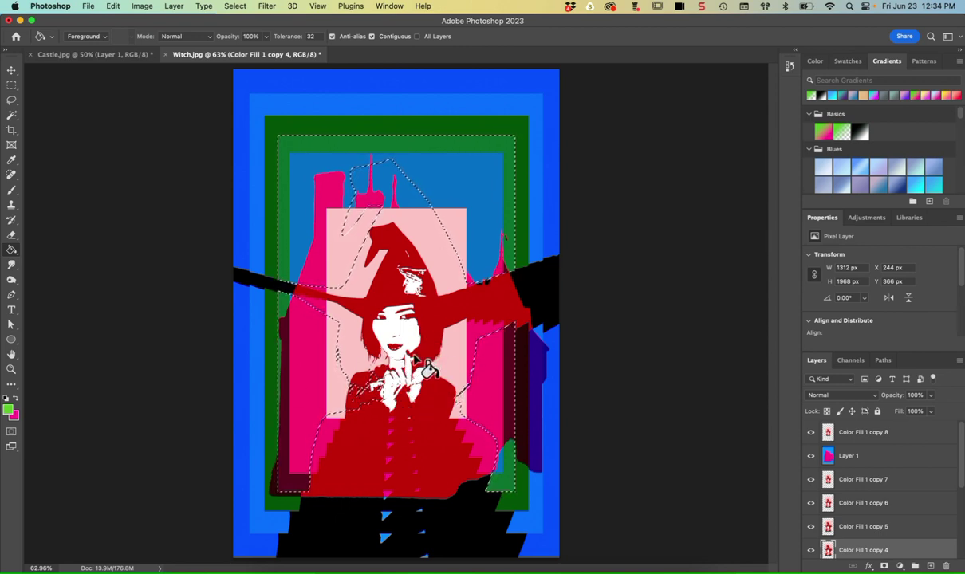
pyautogui.click(11, 71)
pyautogui.moveTo(281, 465); pyautogui.dragTo(303, 443)
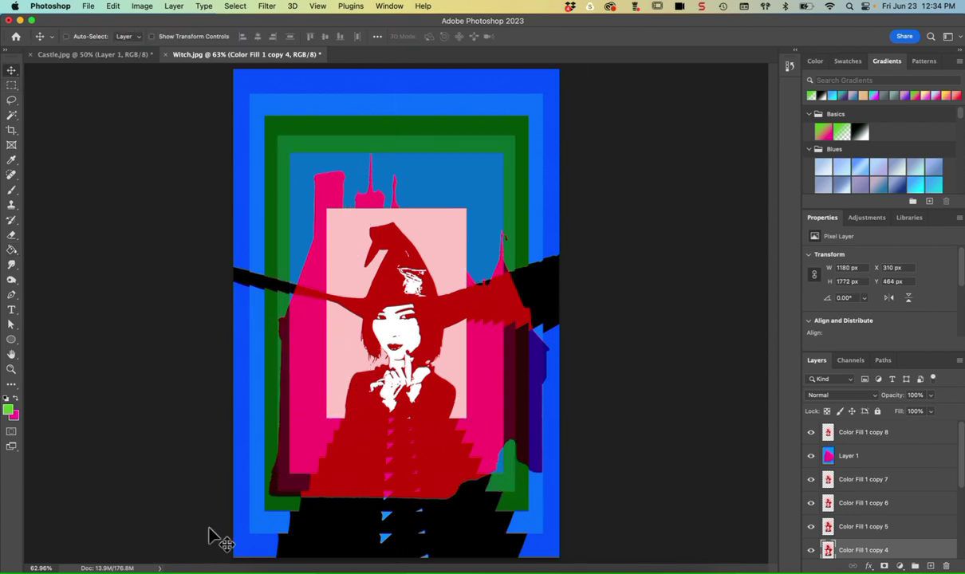